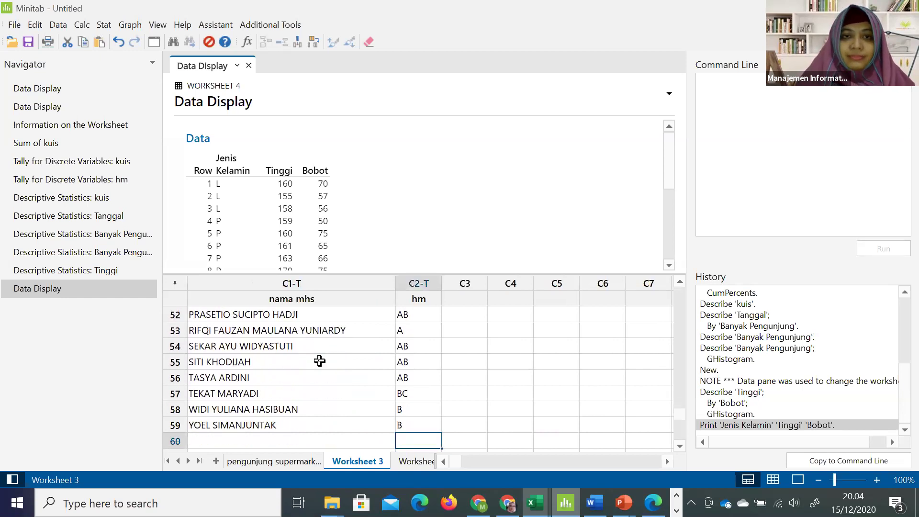
Go back to the first row of Worksheet 3 and consult the Word module's instructions for tallying individual variables.
key(Page_Up)
key(Page_Up)
key(Page_Up)
key(Page_Up)
key(Page_Up)
key(Page_Up)
key(Page_Up)
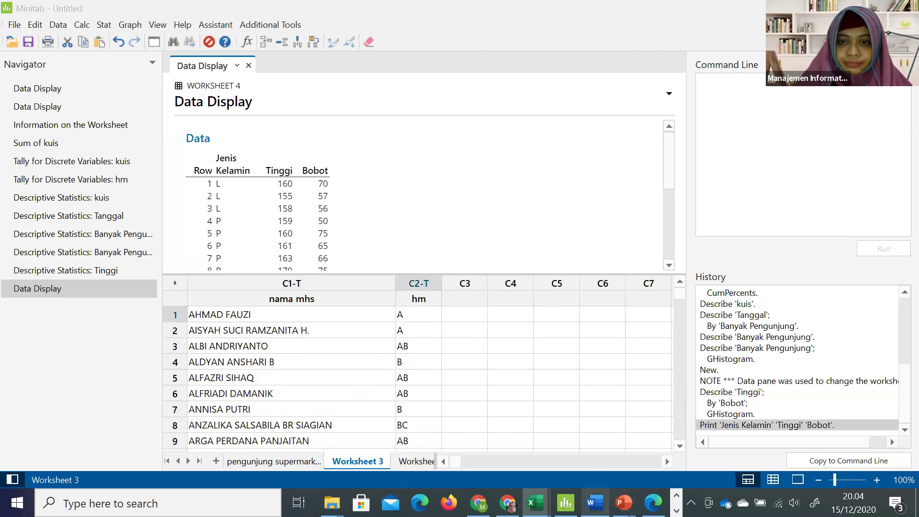
click(594, 503)
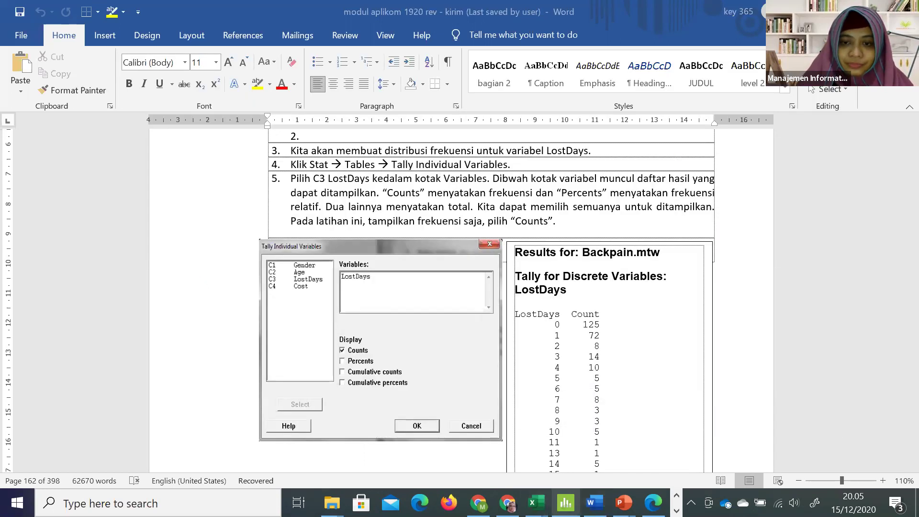
click(565, 502)
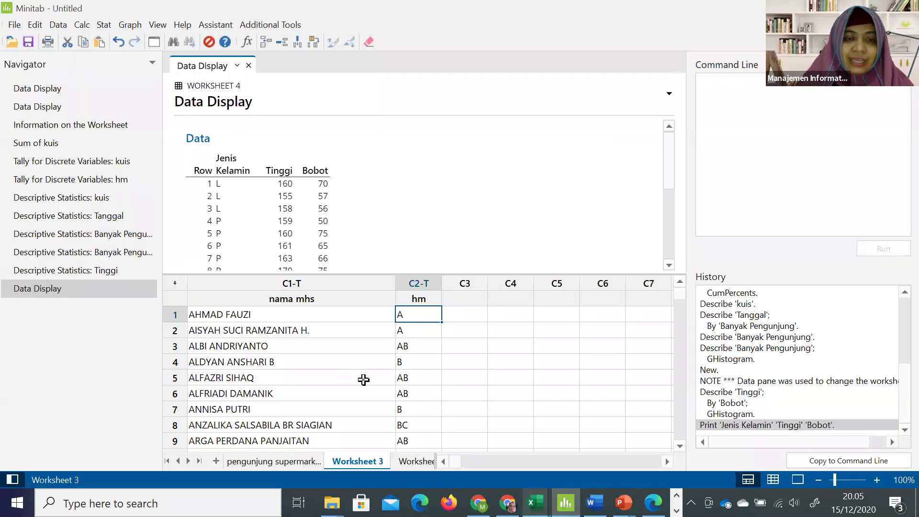
Look over the data in Worksheet 3, the pengunjung supermarket worksheet and Worksheet 4.
drag(332, 316, 405, 409)
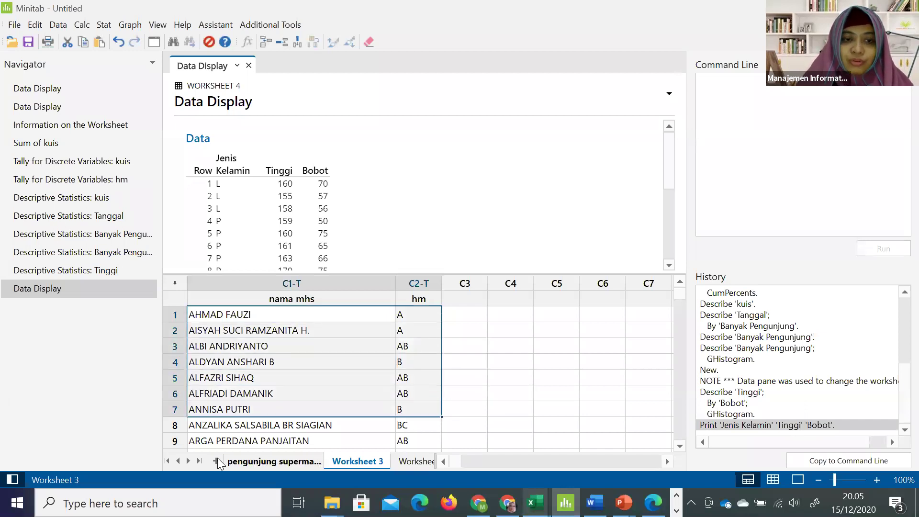
click(235, 460)
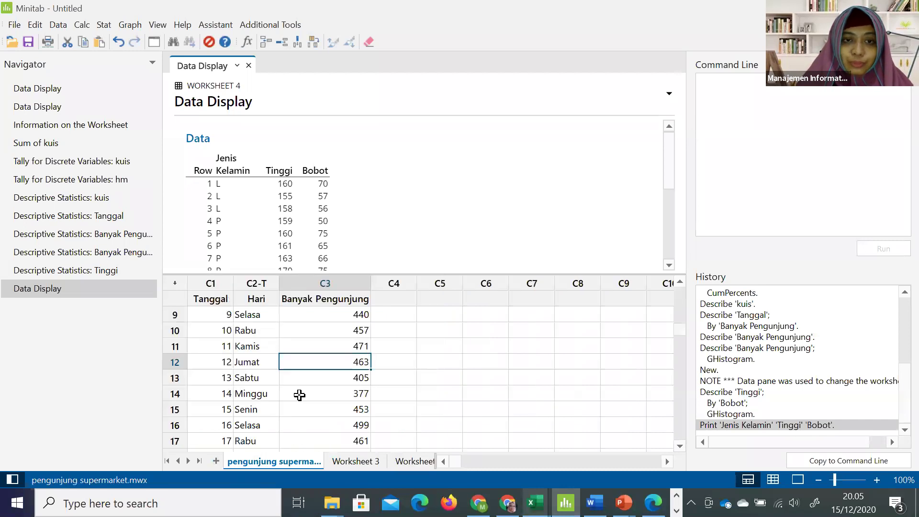
click(299, 394)
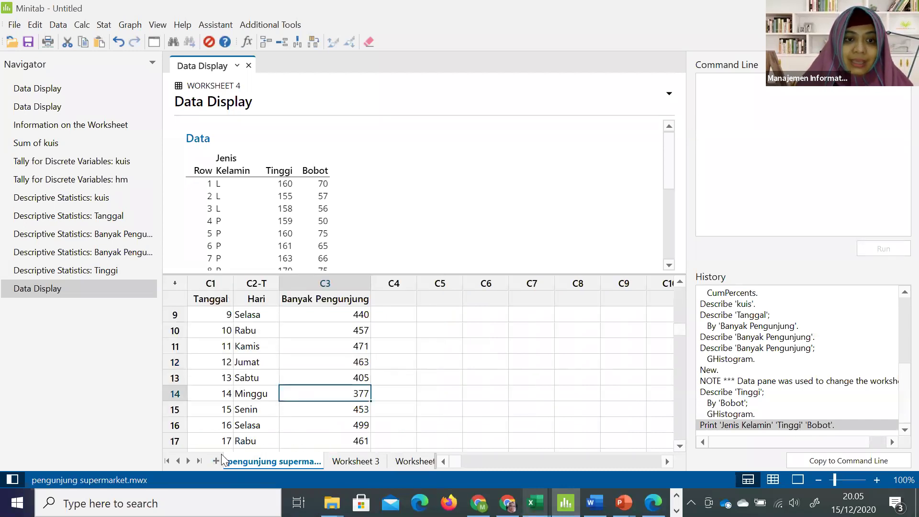
click(188, 460)
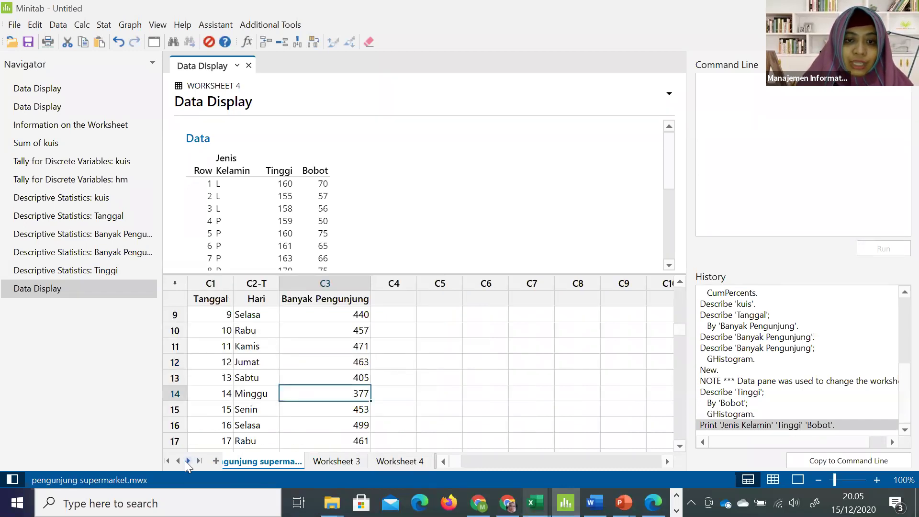
click(383, 460)
click(389, 362)
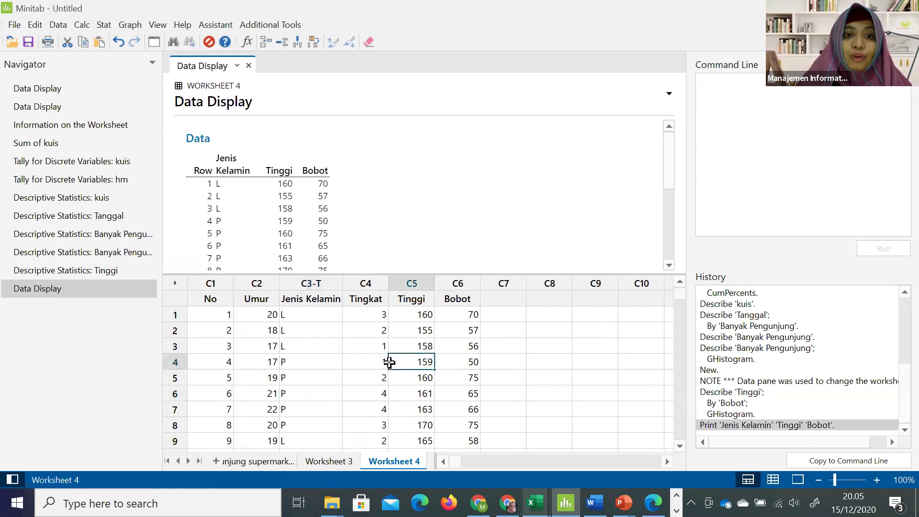
Tally the hm variable of Worksheet 3, displaying counts, percents, cumulative counts and cumulative percents.
click(329, 461)
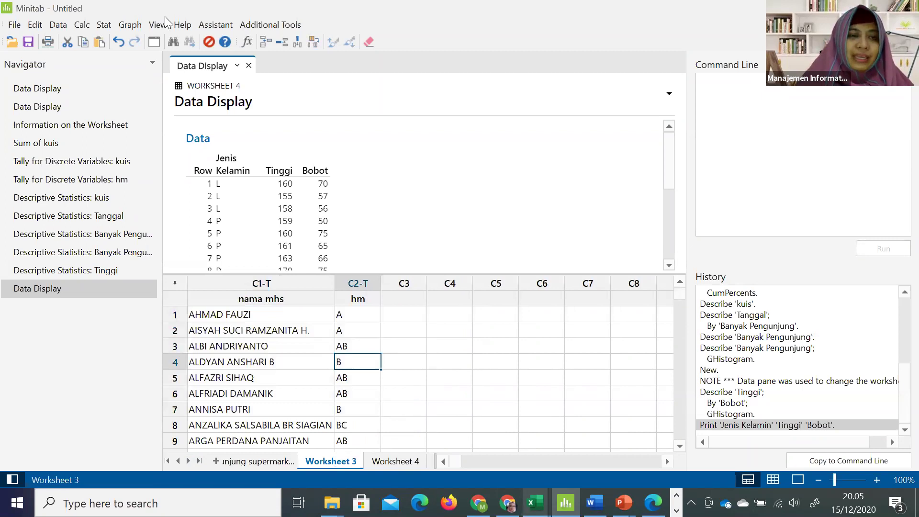
click(104, 25)
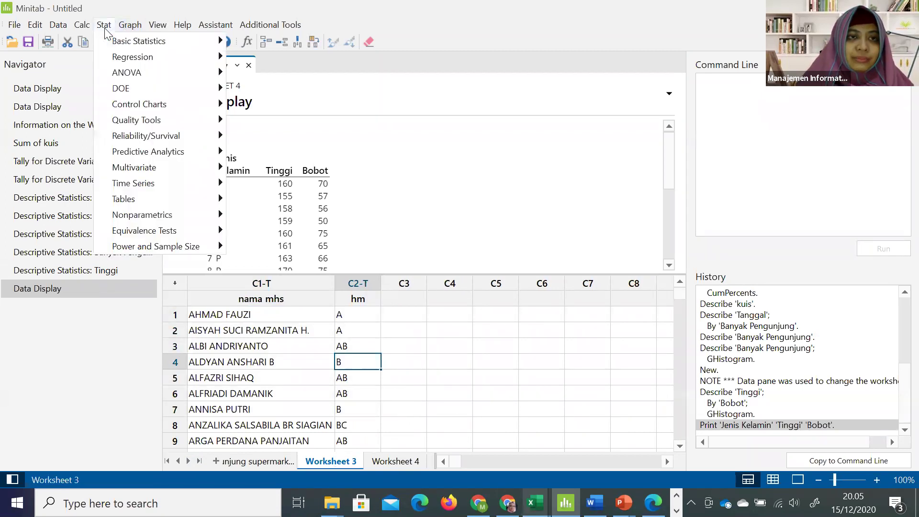
mouse_move(85, 31)
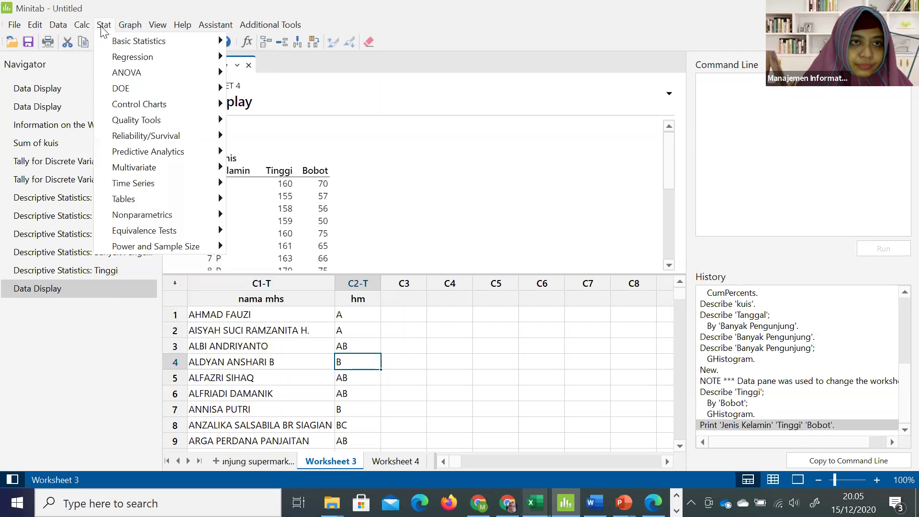
mouse_move(135, 103)
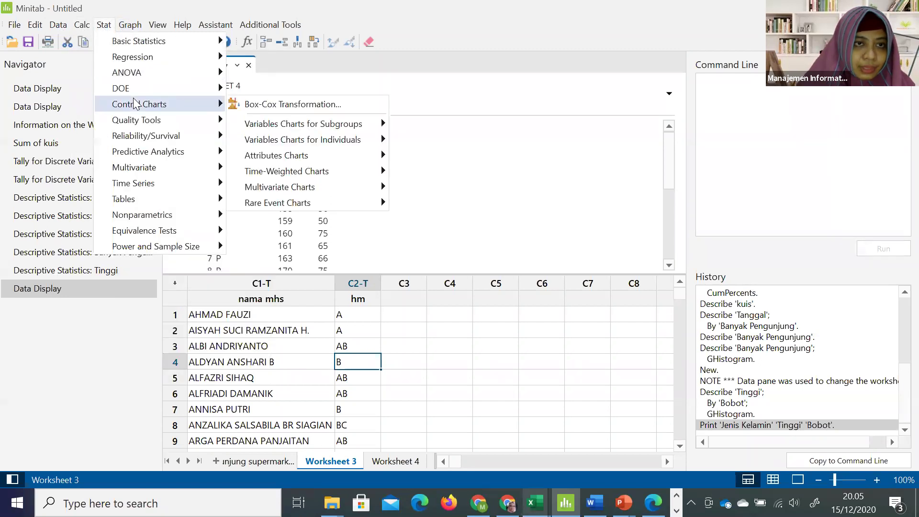
mouse_move(168, 200)
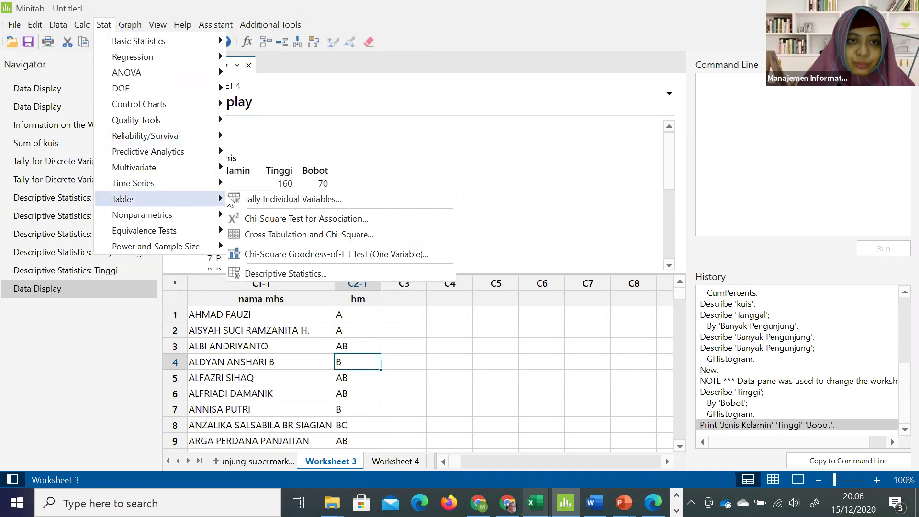
click(268, 198)
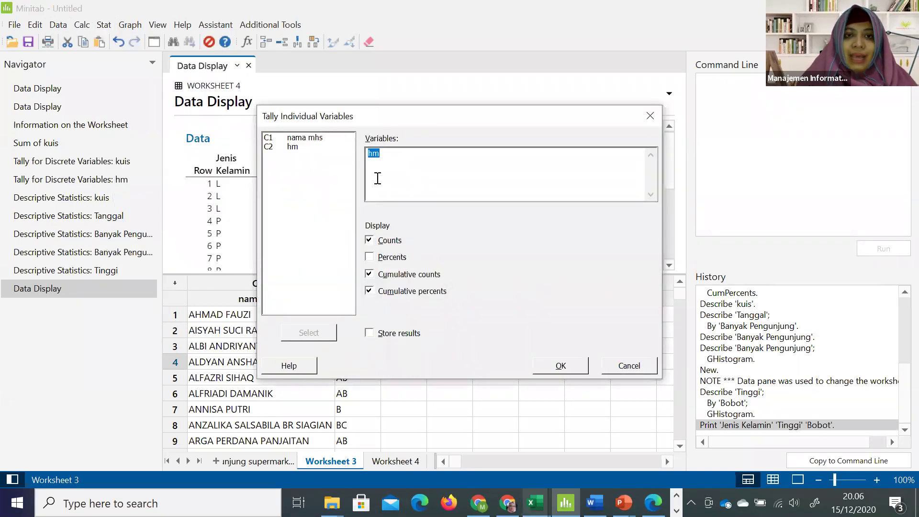
key(BackSpace)
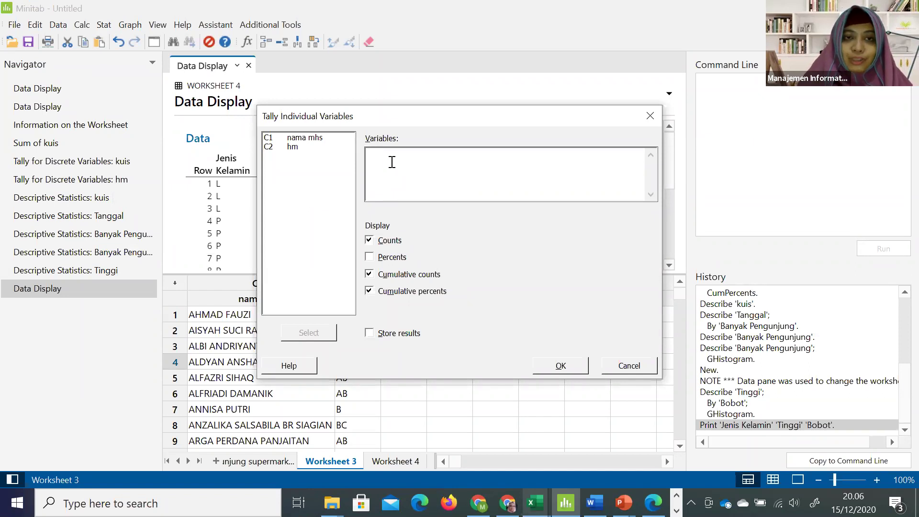
double_click(305, 149)
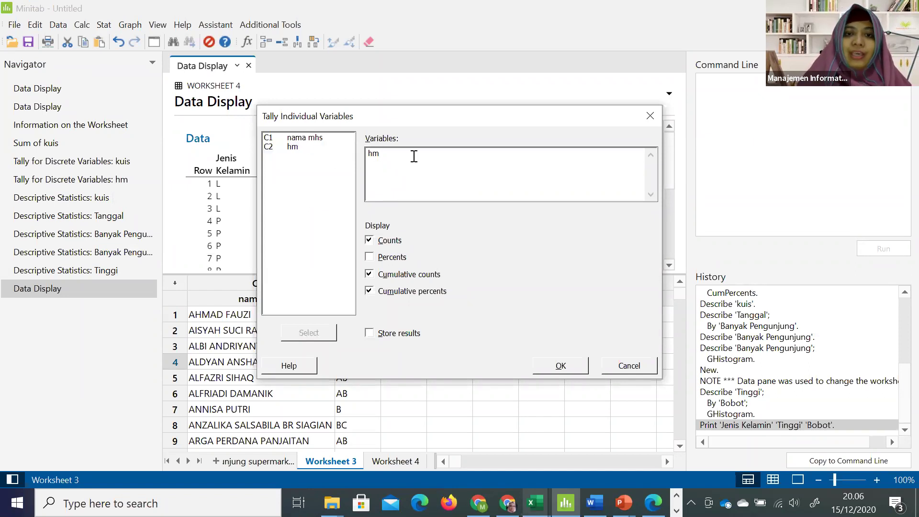
drag(392, 153, 365, 153)
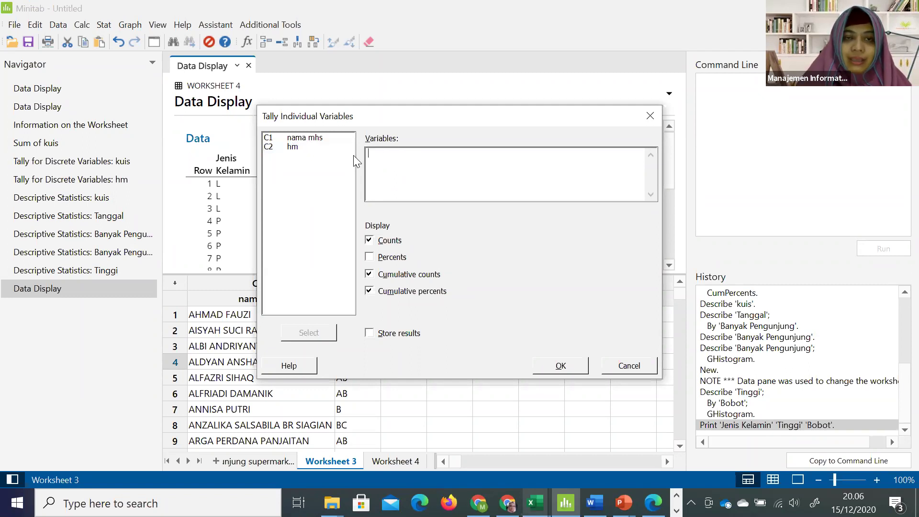
double_click(306, 149)
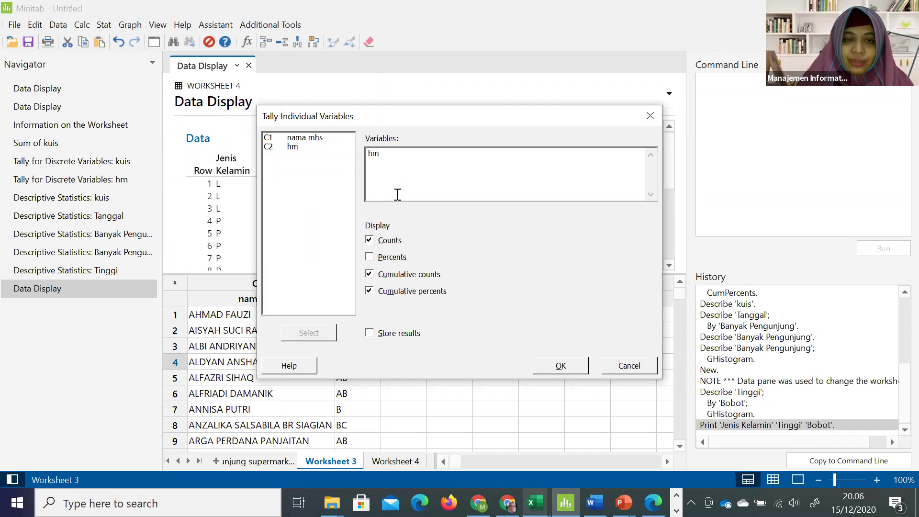
click(392, 257)
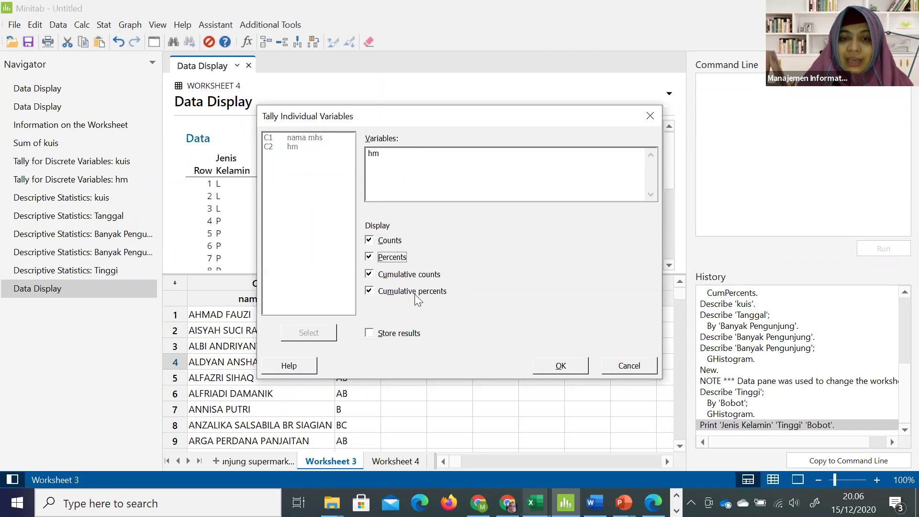
click(560, 366)
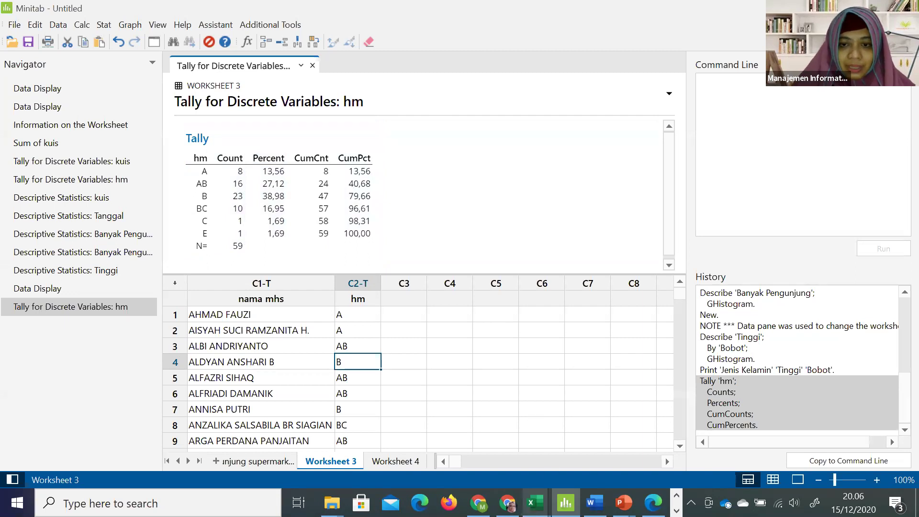
Switch to the normalisasi 1NF_2NF workbook in Excel and shrink its window so the Minitab tally stays visible.
click(534, 502)
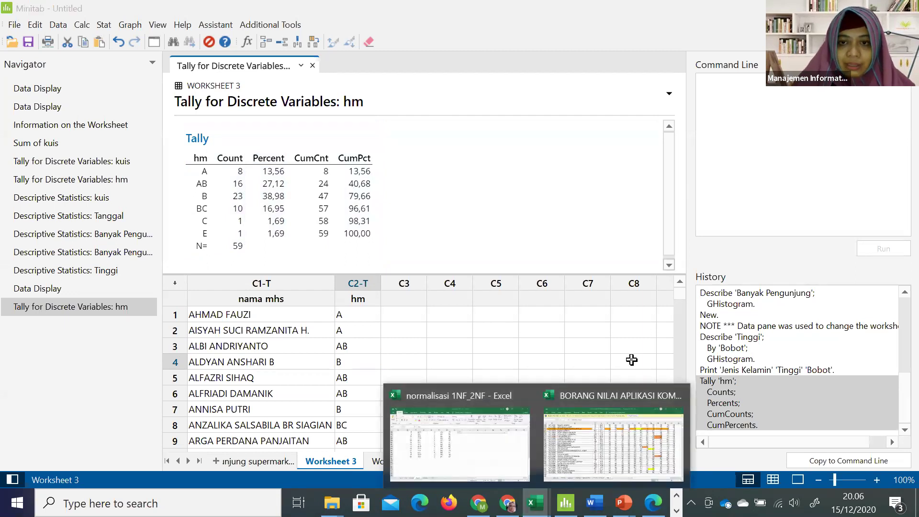
click(460, 436)
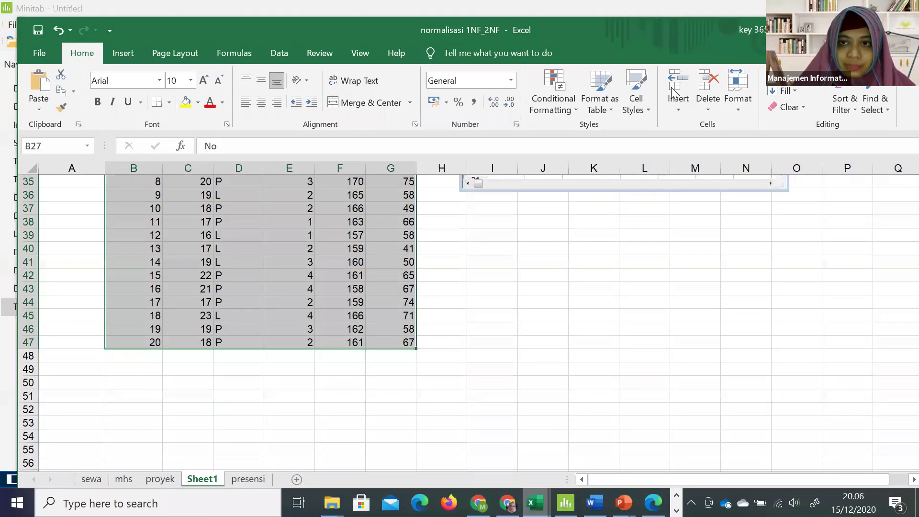
click(679, 165)
Calculate the relative frequency of grade A by entering =8/59 in cell A62 of Sheet1.
key(Down)
key(Down)
key(Down)
key(Down)
key(Down)
key(Down)
key(Down)
key(Down)
key(Down)
key(Down)
key(Down)
key(Down)
key(Down)
key(Down)
key(Down)
key(Down)
key(Down)
key(Down)
key(Down)
key(Down)
key(Down)
key(Down)
key(Down)
key(Down)
key(Down)
key(Down)
key(Down)
key(Left)
key(Left)
key(Left)
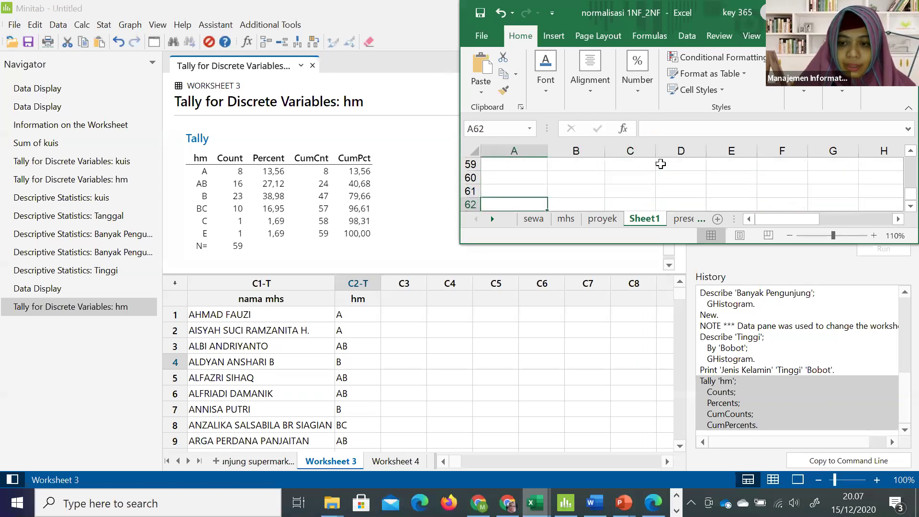
text(=8/)
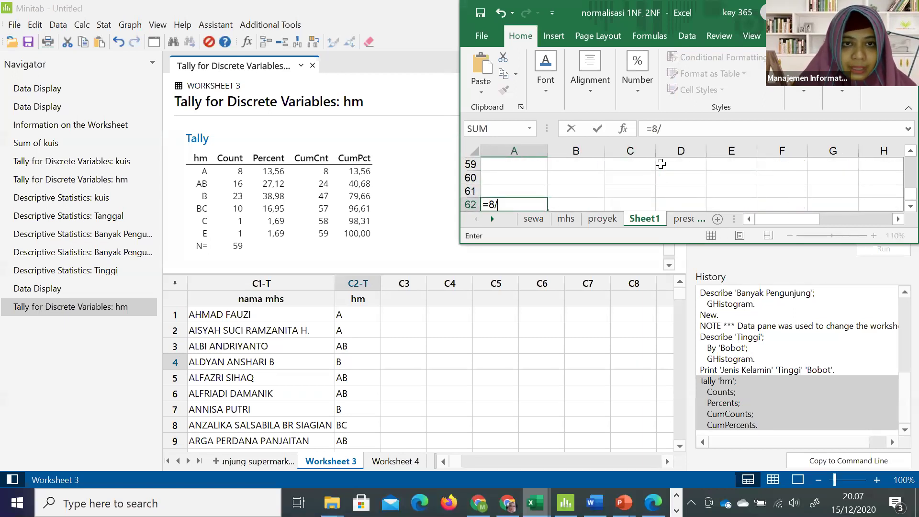
text(59)
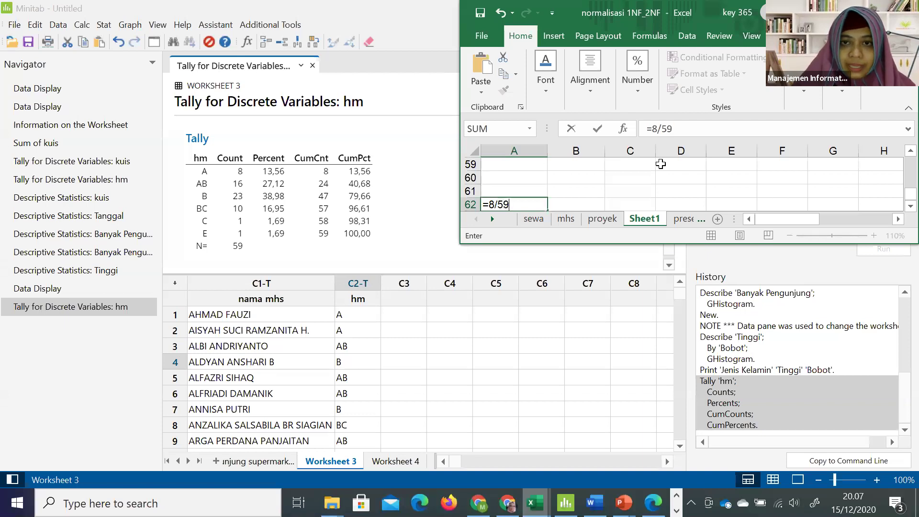
key(Return)
key(Return)
key(Up)
key(Up)
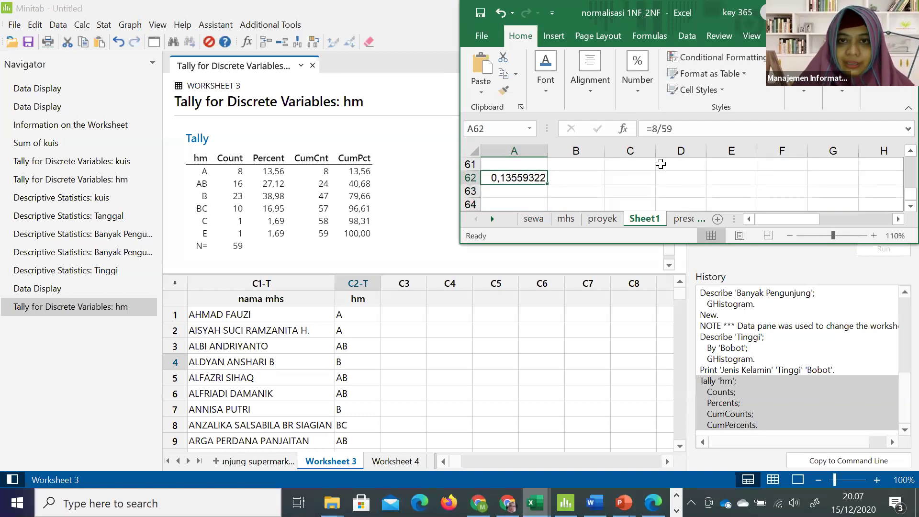
Format cells A62:A65 as percentages with three decimal places.
key(shift+Down)
key(shift+Down)
key(shift+Down)
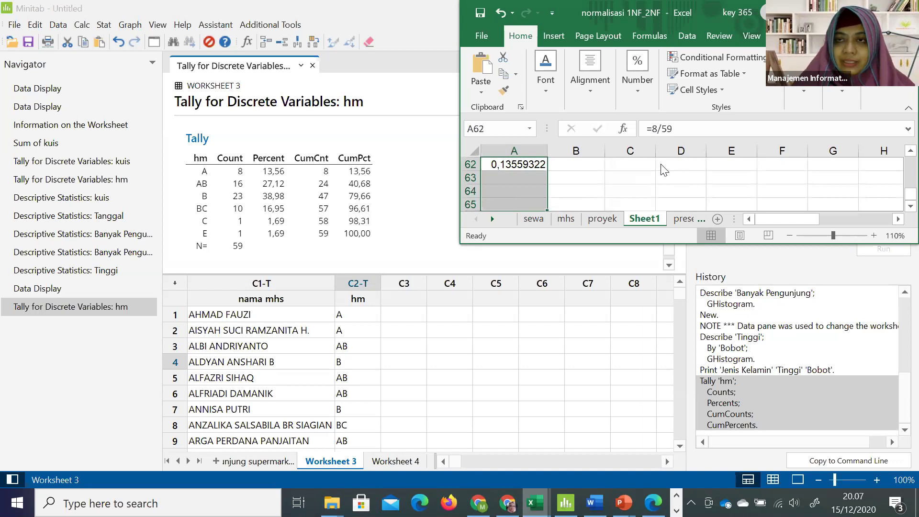
drag(610, 7, 612, 6)
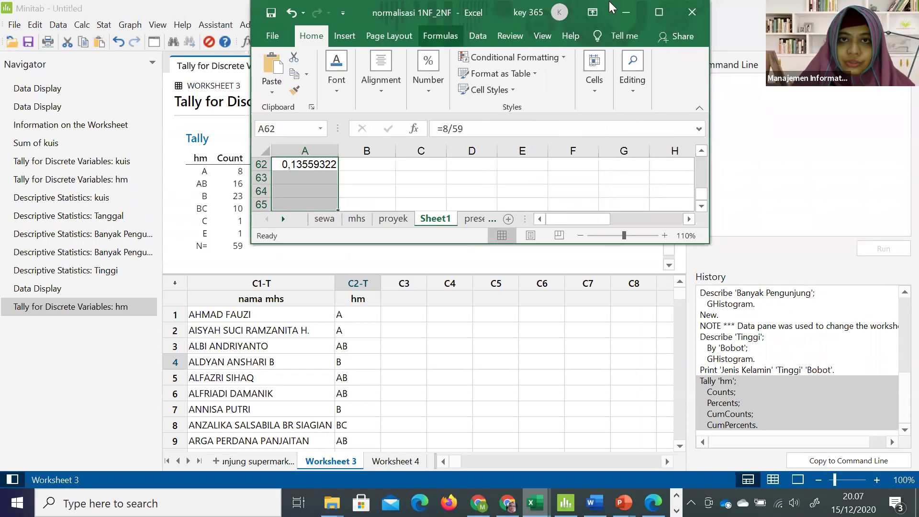
double_click(611, 7)
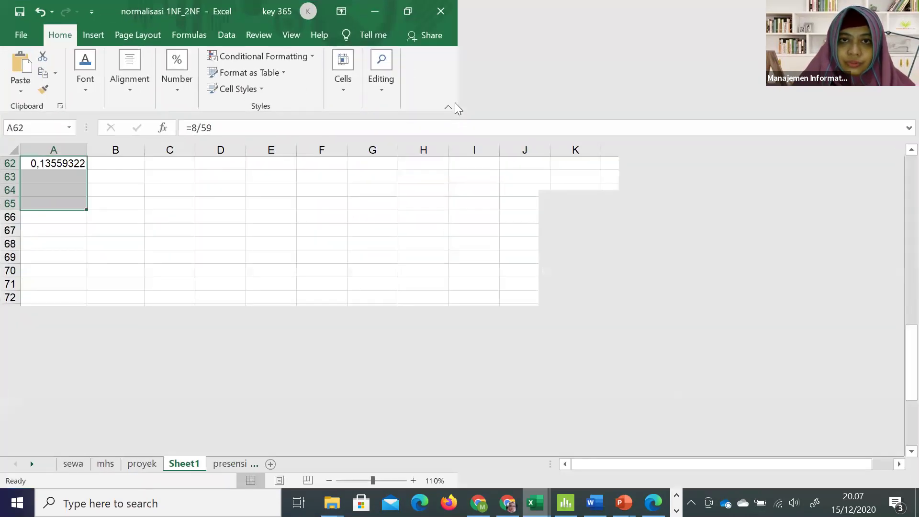
click(445, 87)
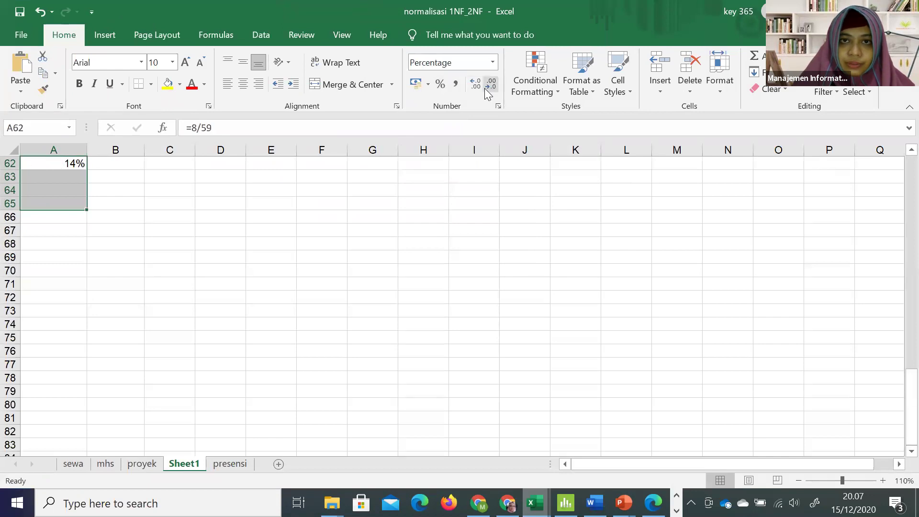
click(476, 86)
click(476, 86)
click(476, 86)
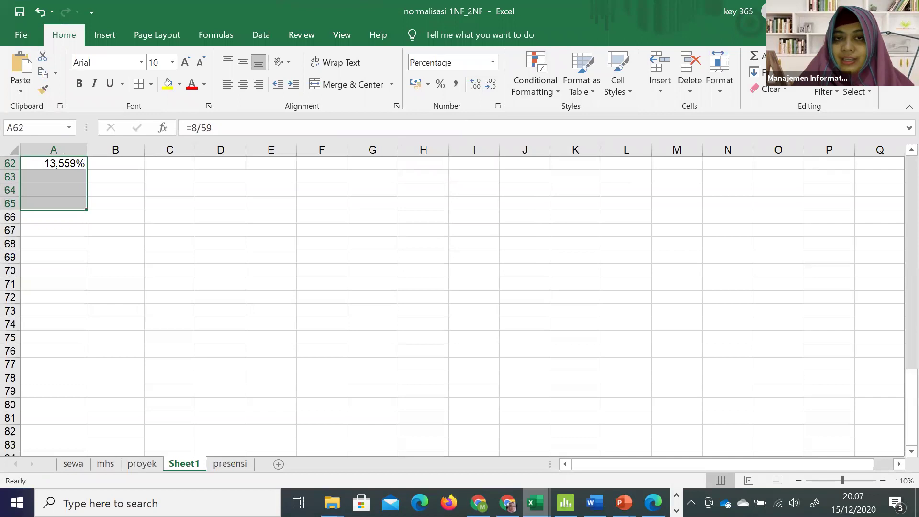
Place the Excel window beside the Minitab tally and calculate grade AB's relative frequency by entering =16/59 in cell A63.
key(super+Down)
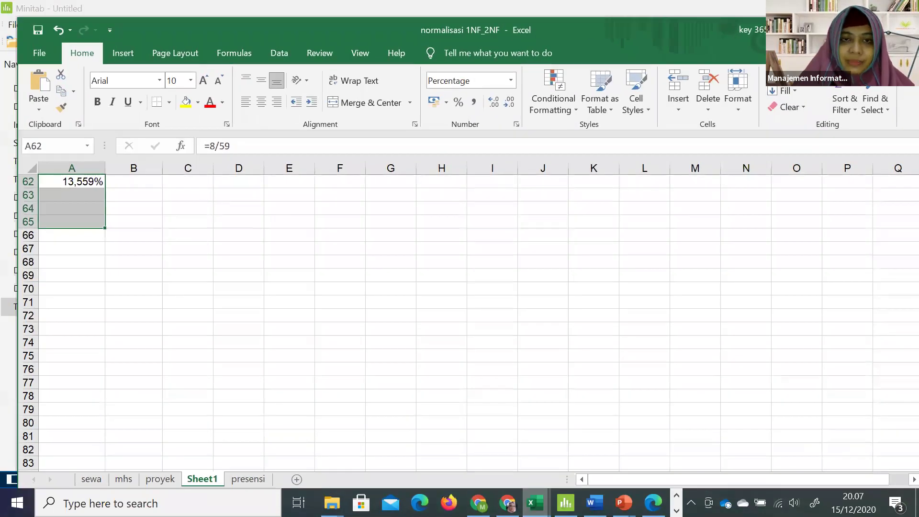
key(super+Right)
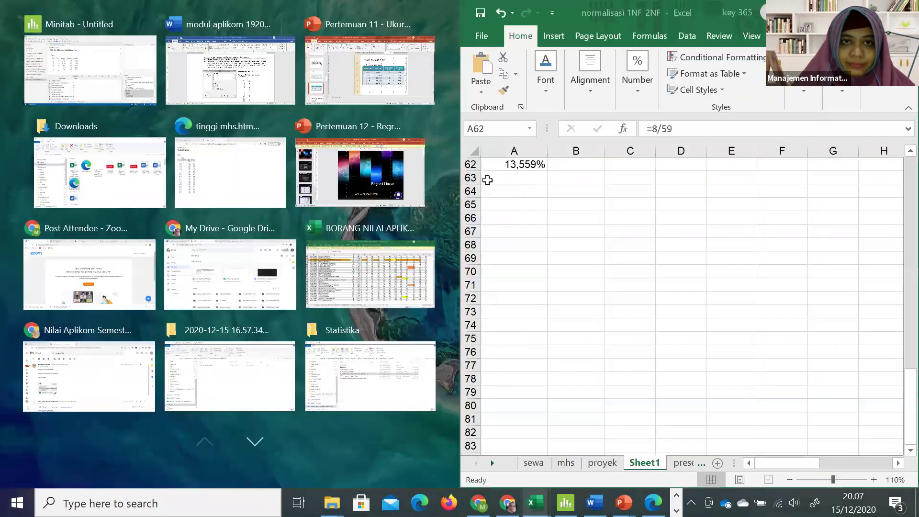
click(485, 180)
click(540, 182)
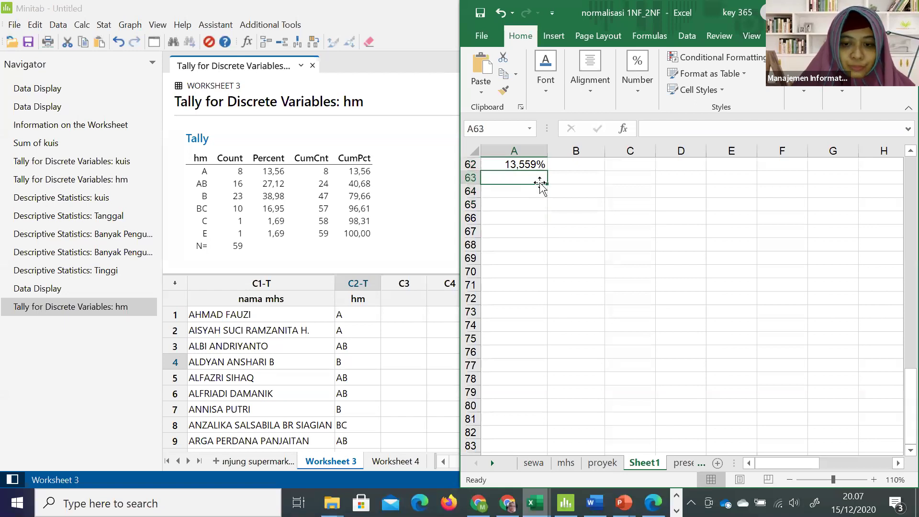
text(=16/59)
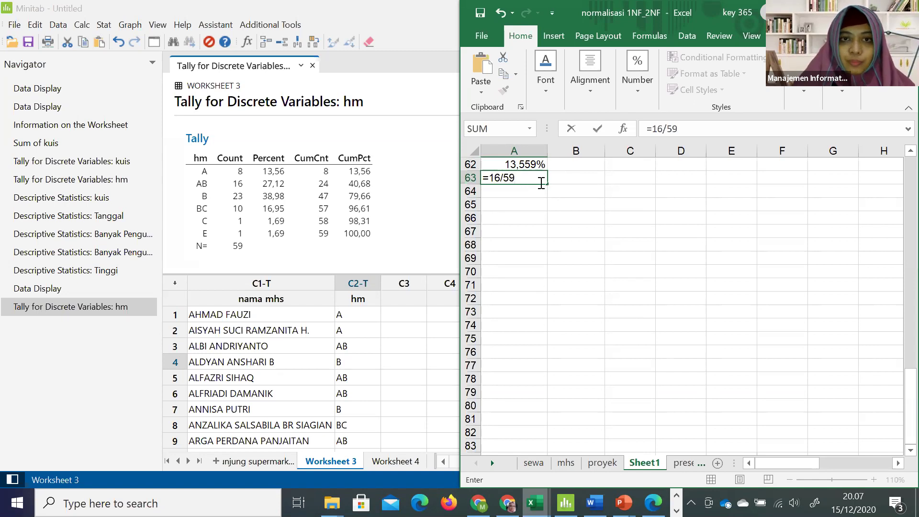
key(Return)
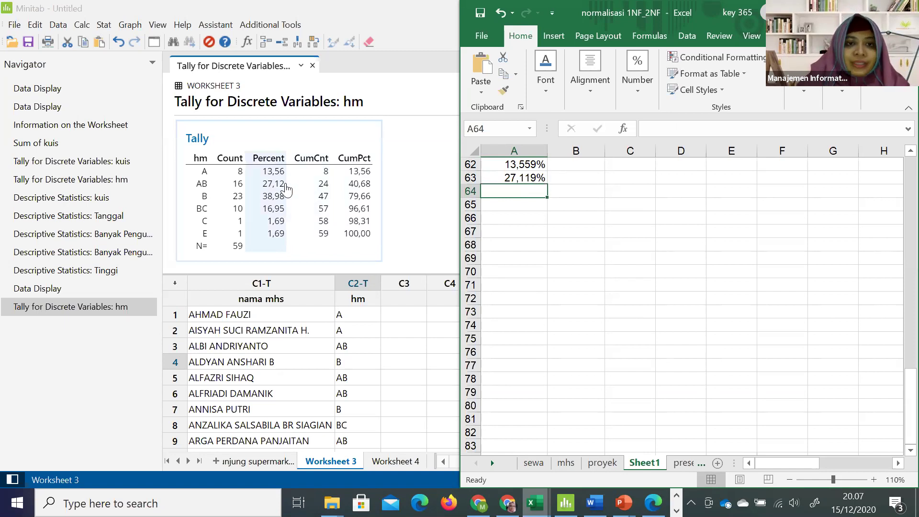
Calculate the cumulative percentage through grade AB by summing A62:A63 in cell B64.
key(Right)
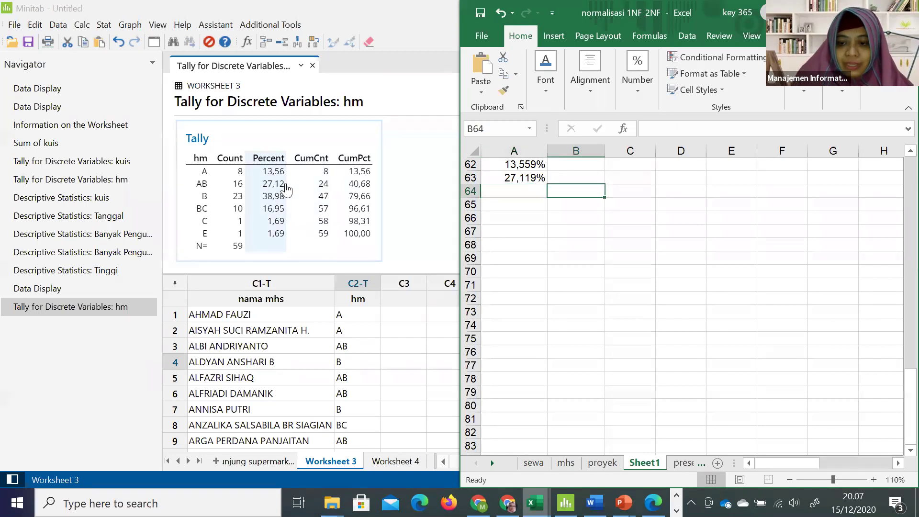
text(=sum()
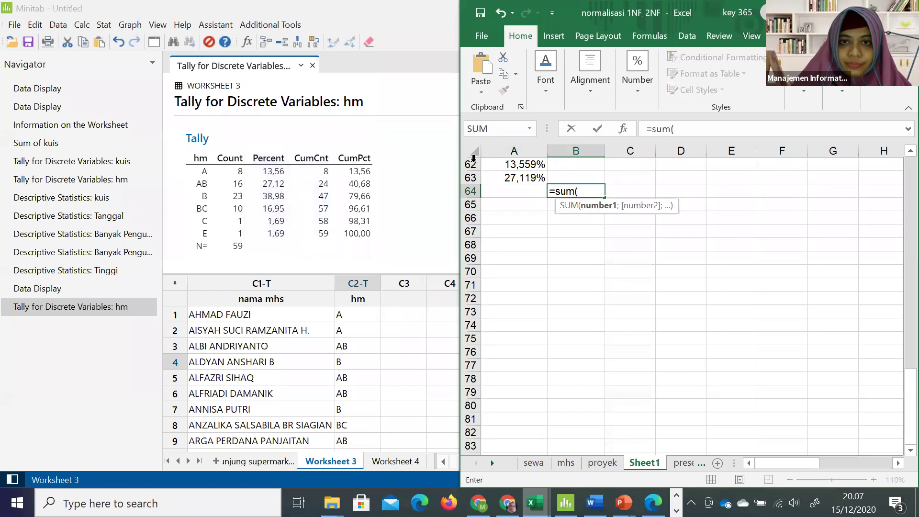
drag(514, 165, 513, 178)
text())
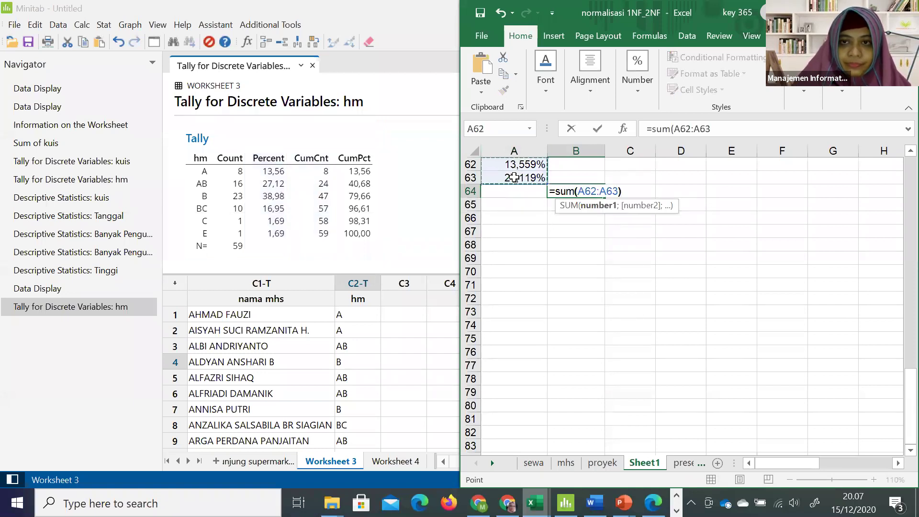
key(Return)
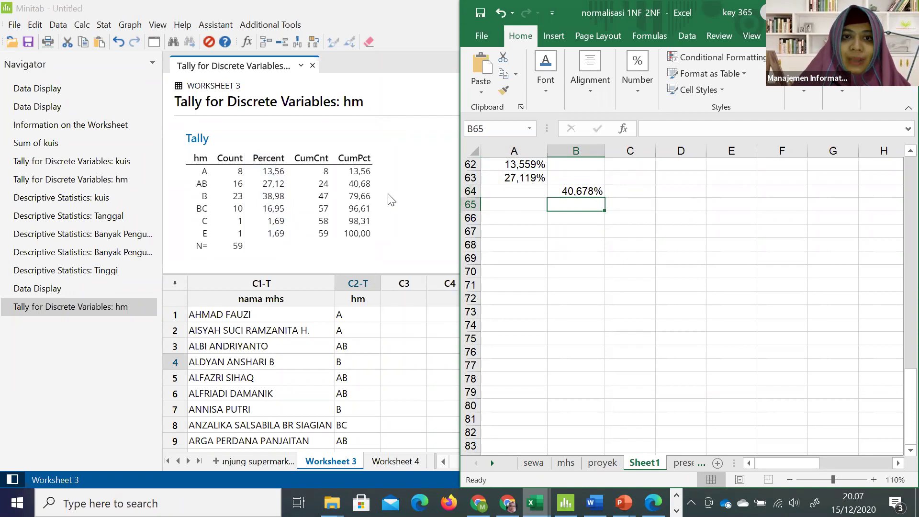
click(373, 189)
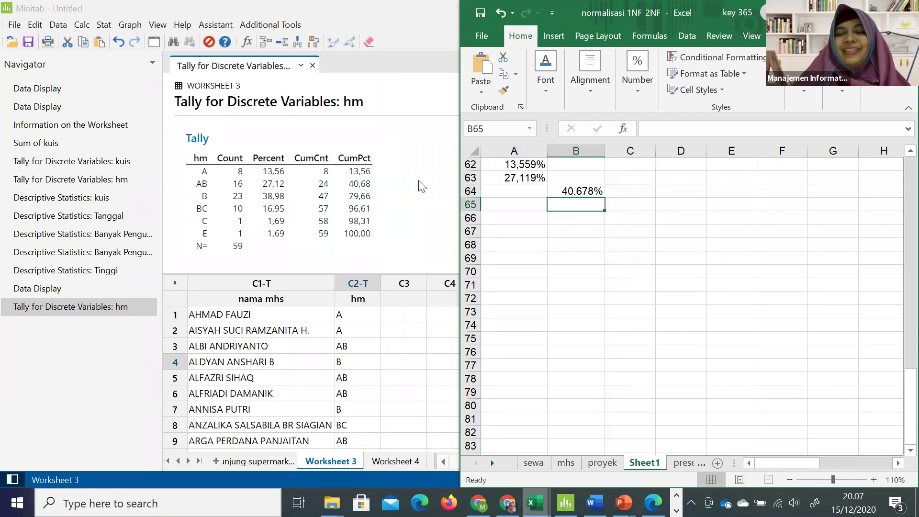
Switch to Minitab and tally the Tingkat variable of Worksheet 4, displaying counts, percents, cumulative counts and cumulative percents.
click(359, 339)
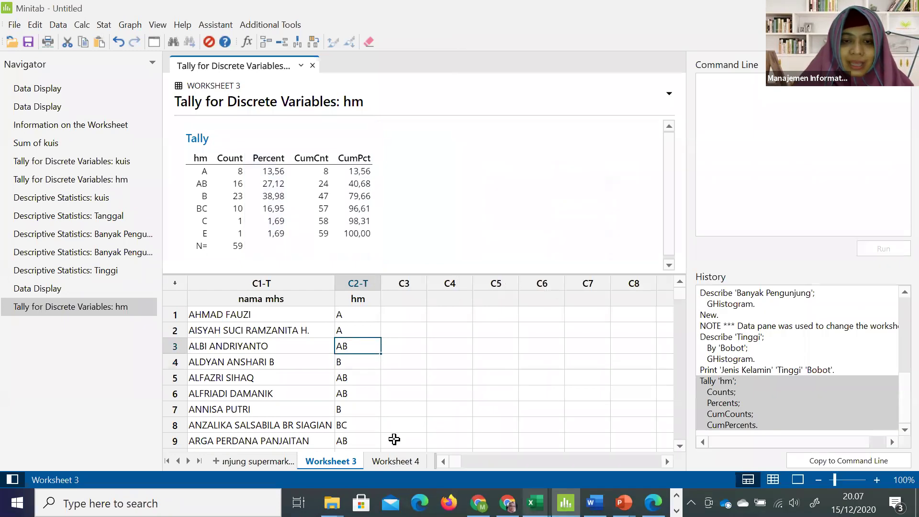
click(394, 460)
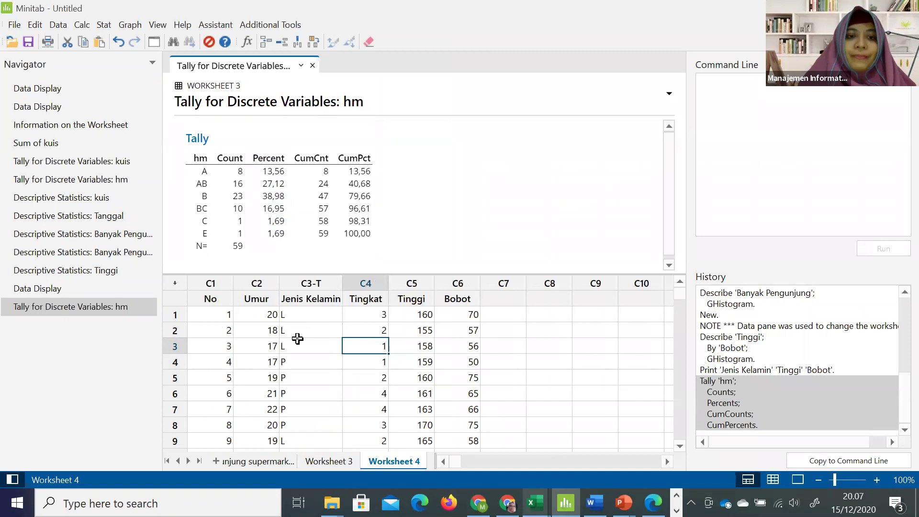
click(273, 331)
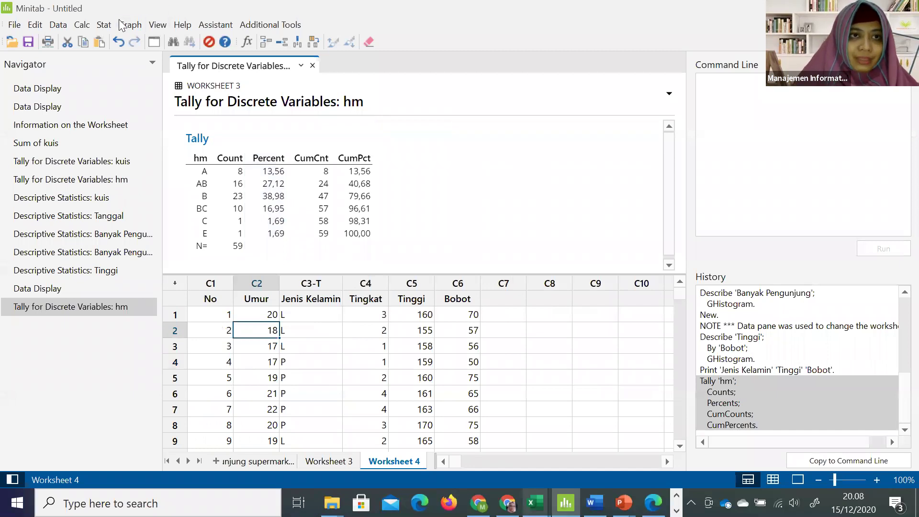
click(101, 29)
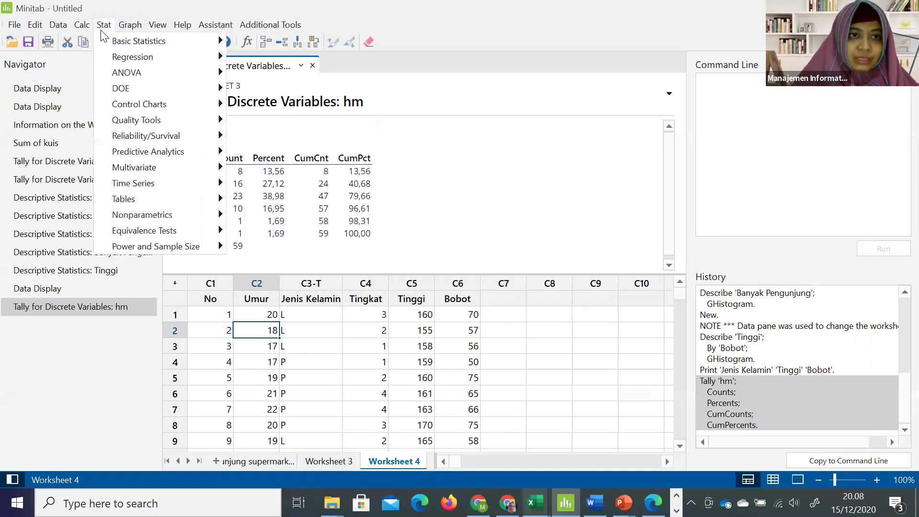
mouse_move(170, 204)
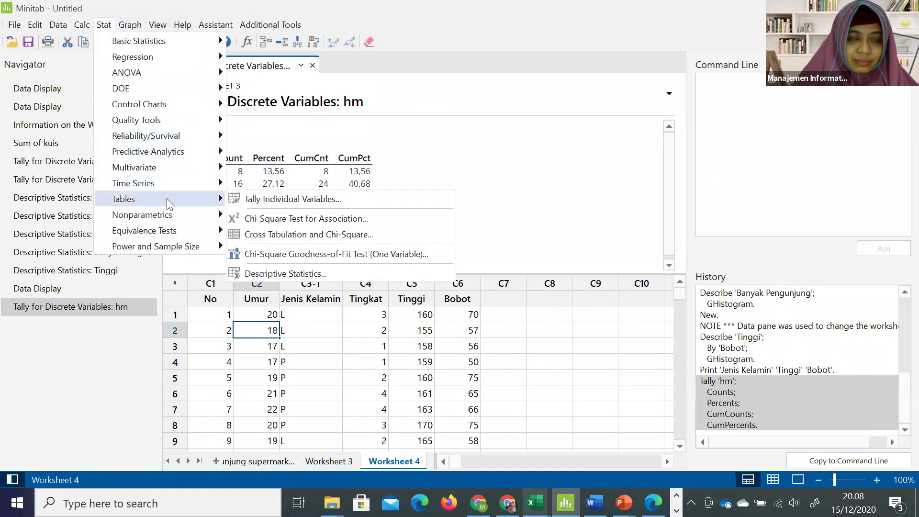
click(291, 204)
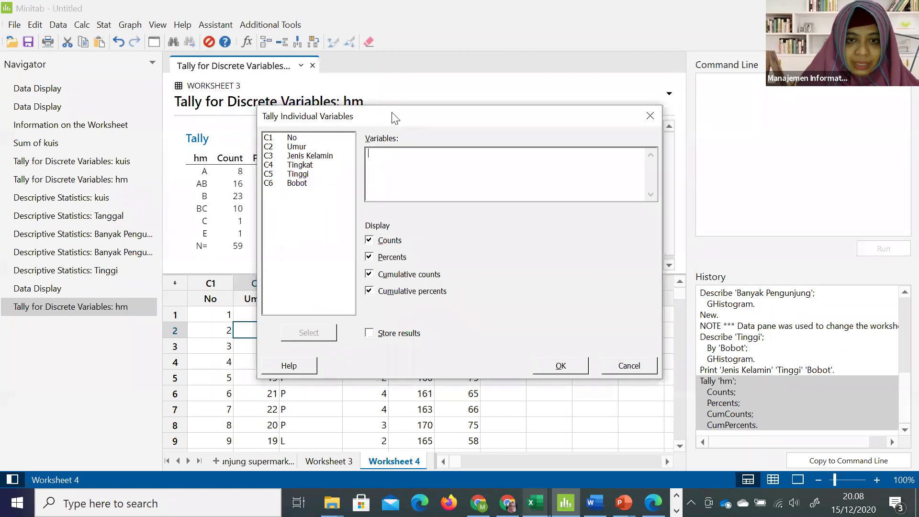
drag(444, 99, 444, 63)
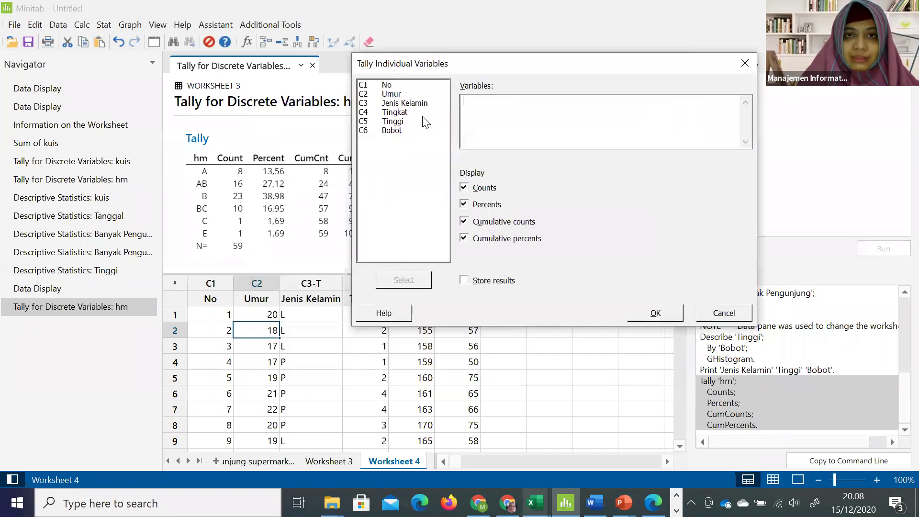
click(415, 121)
double_click(413, 113)
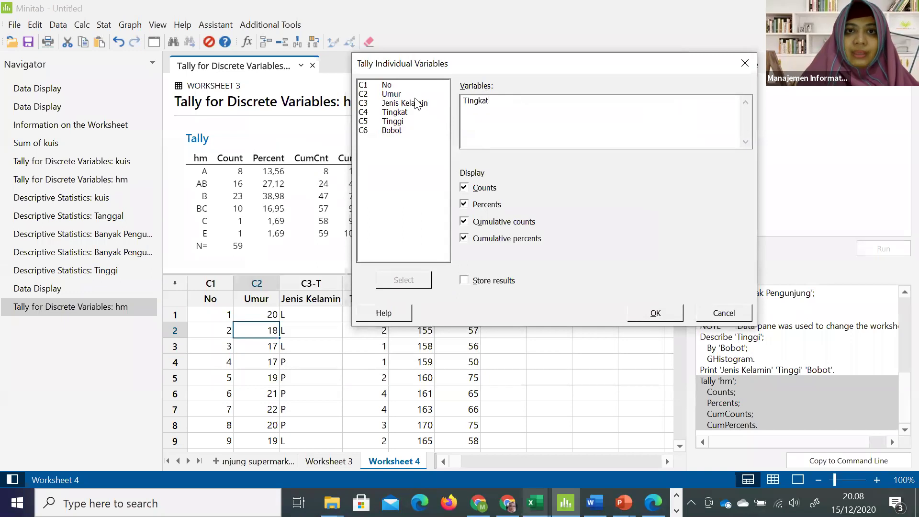
click(531, 288)
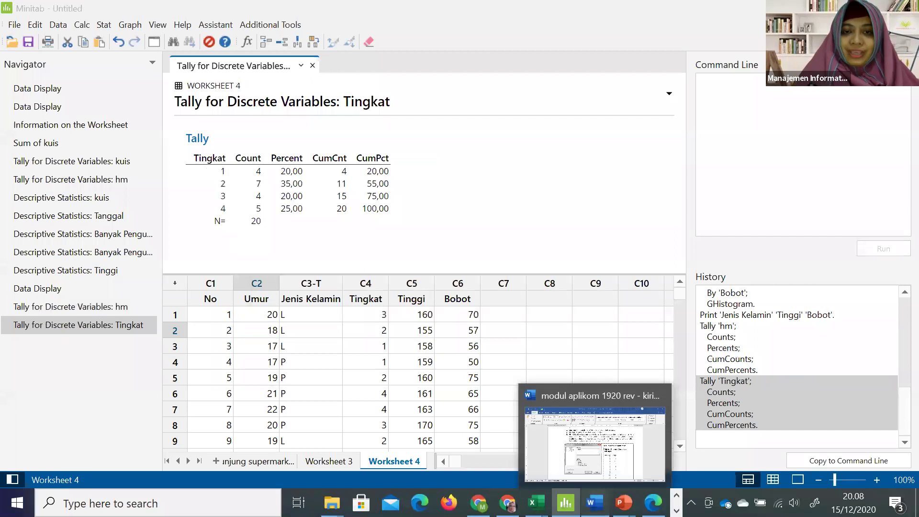
Switch to the modul aplikom document in Word and review the frequency distribution exercises and the DESKRIPSI DATA instructions.
click(594, 502)
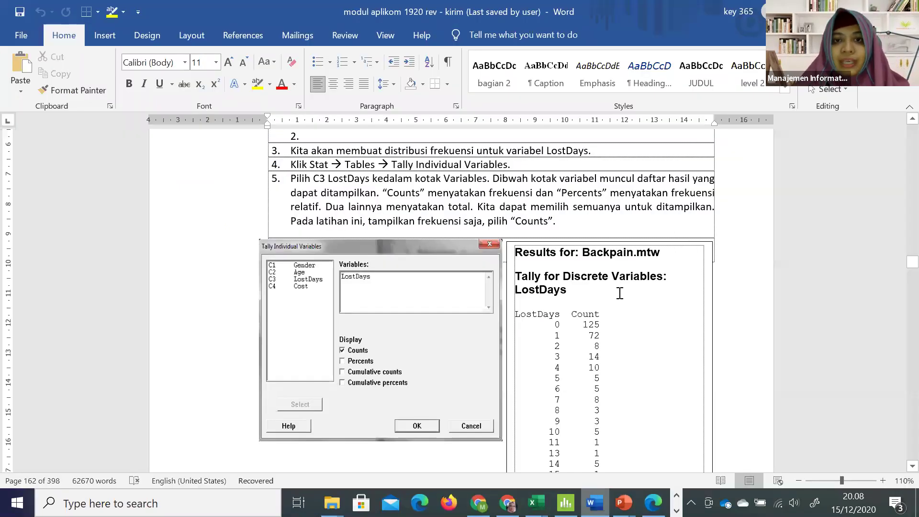
scroll(619, 293, up, 10)
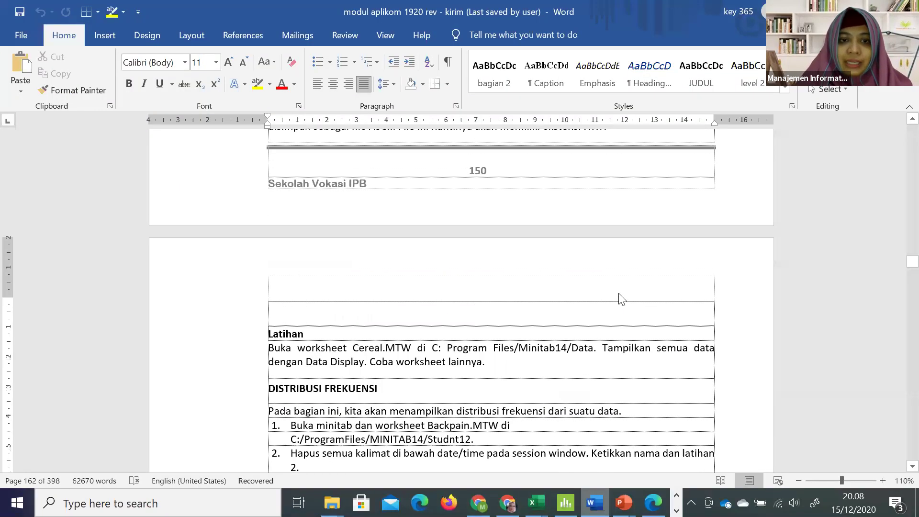
scroll(619, 293, down, 10)
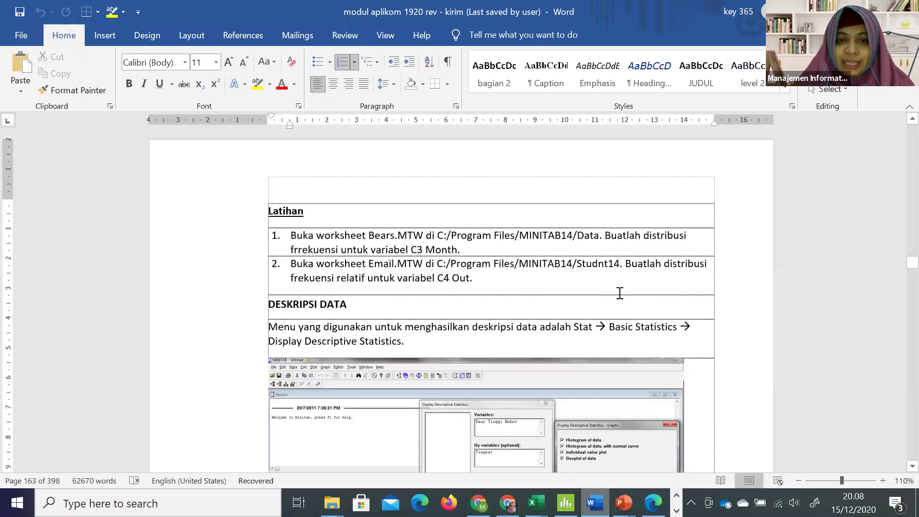
click(523, 329)
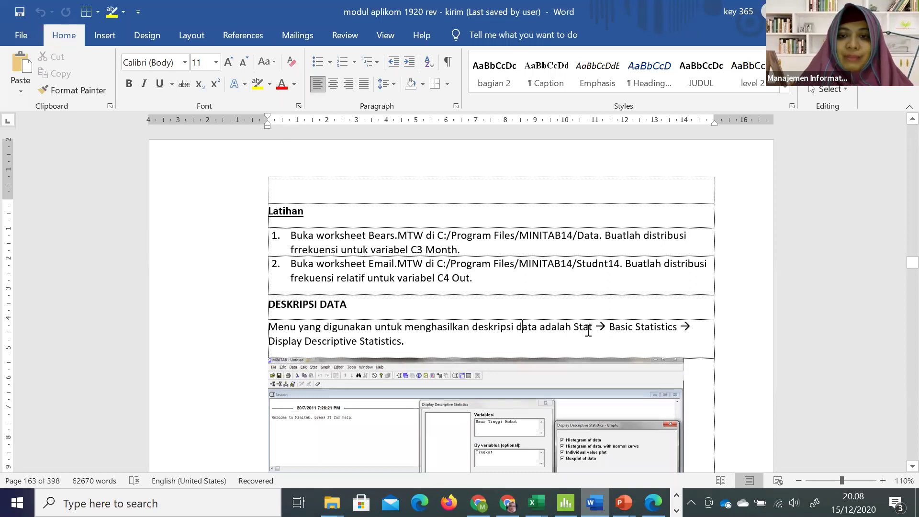
drag(588, 328, 671, 328)
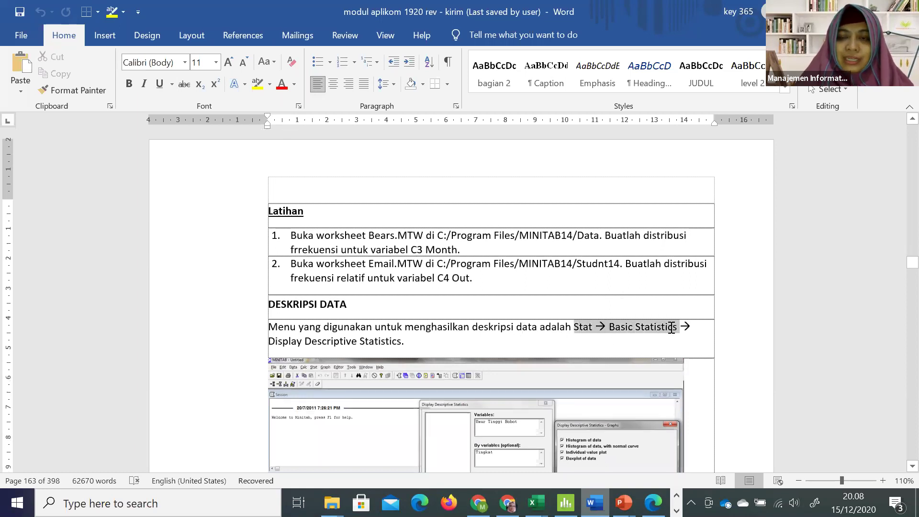
click(405, 342)
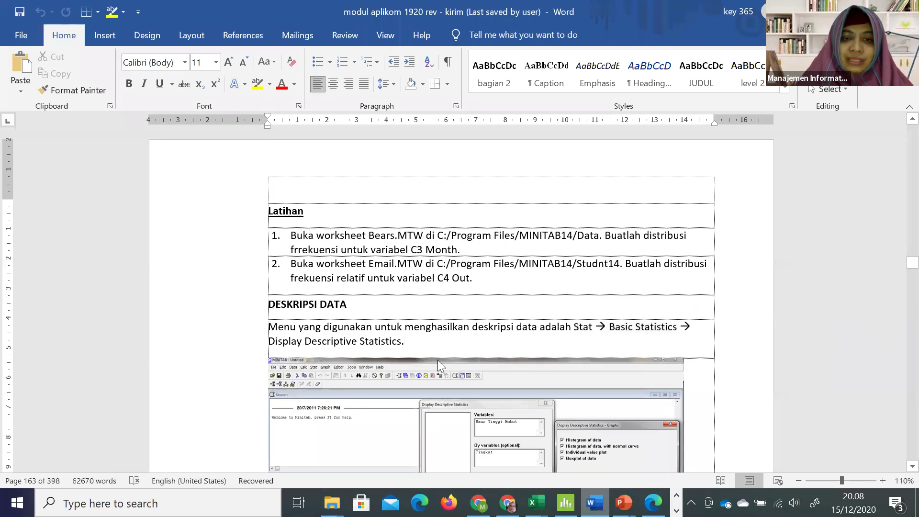
Return to Minitab and bring up the kuis worksheet.
key(alt+Tab)
click(181, 460)
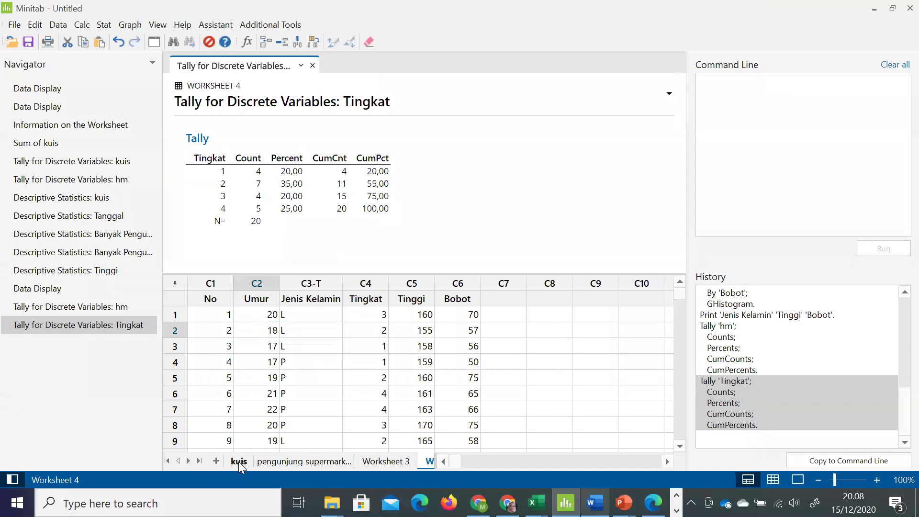
click(238, 461)
click(388, 377)
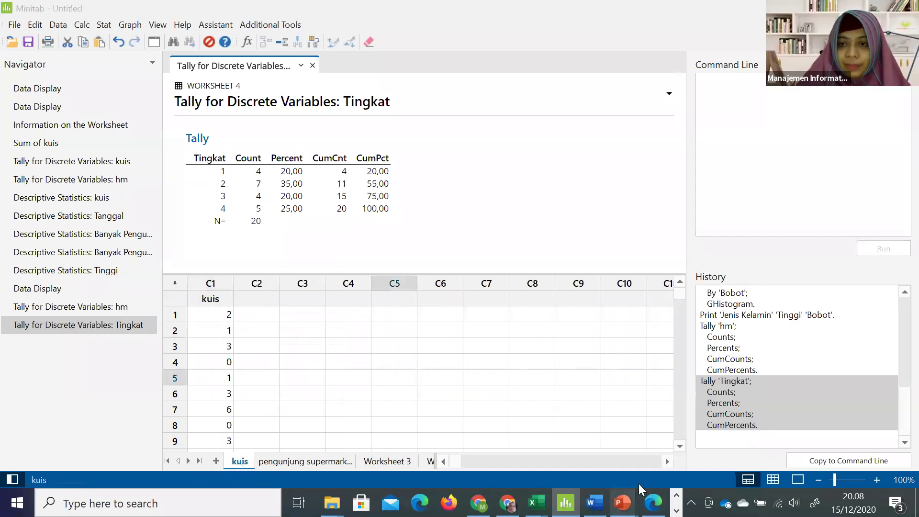
Switch to the Pertemuan 11 presentation in PowerPoint and go through the central tendency slides to the Example1 quiz problem on slide 8.
mouse_move(622, 500)
click(690, 448)
drag(149, 301, 127, 158)
click(81, 249)
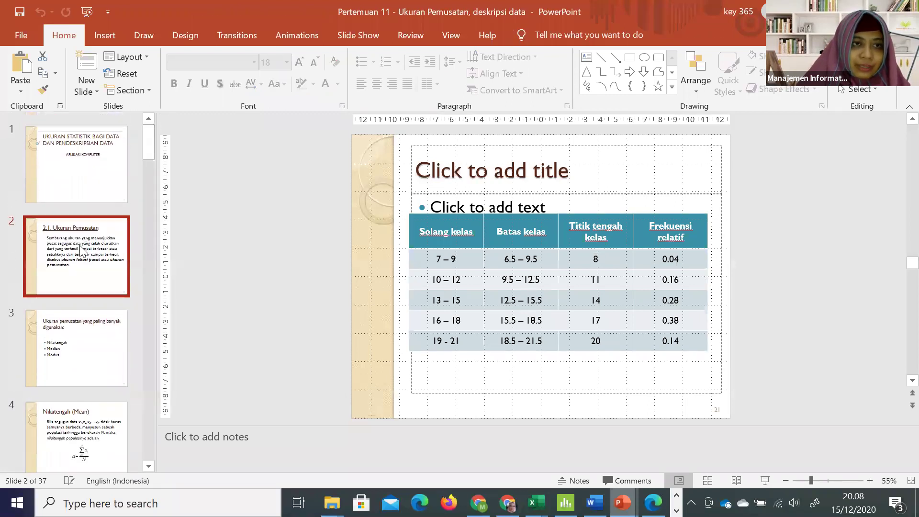
click(82, 333)
key(Down)
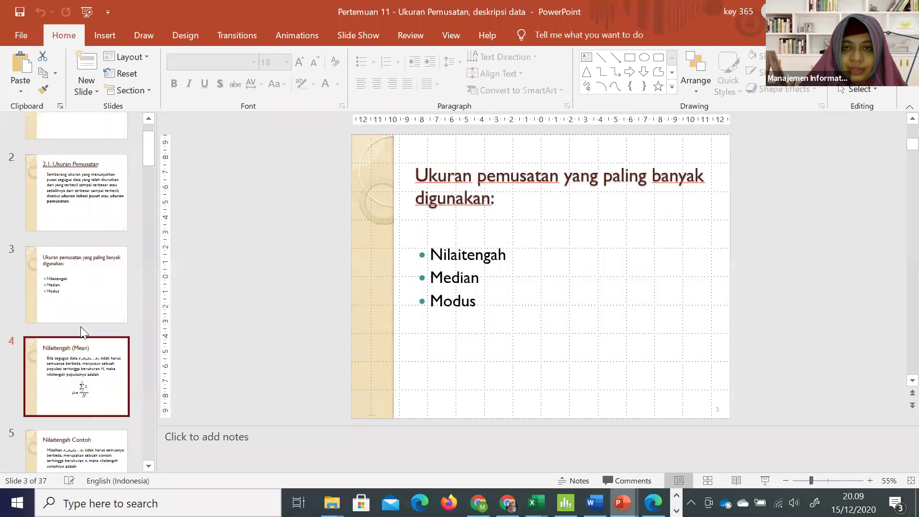
key(Down)
key(Down)
key(Down)
key(Down)
key(Down)
key(Up)
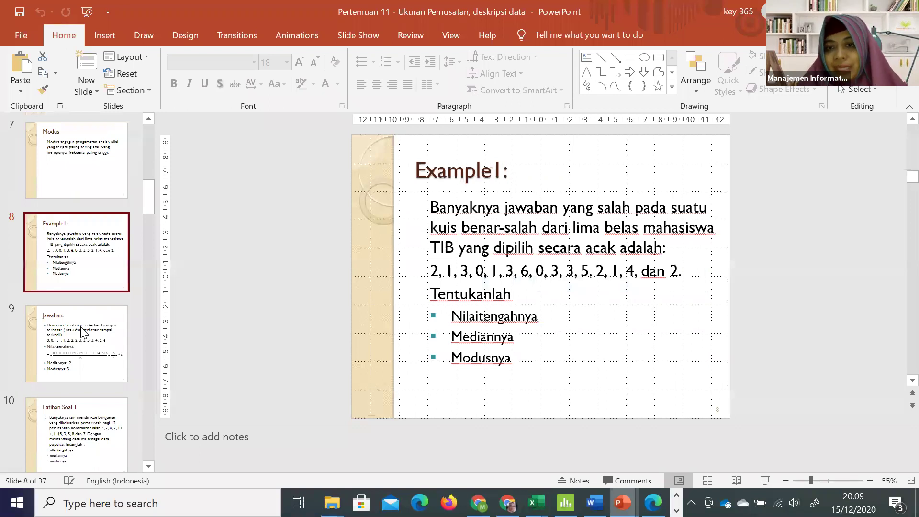
Return to the kuis worksheet in Minitab.
key(alt+Tab)
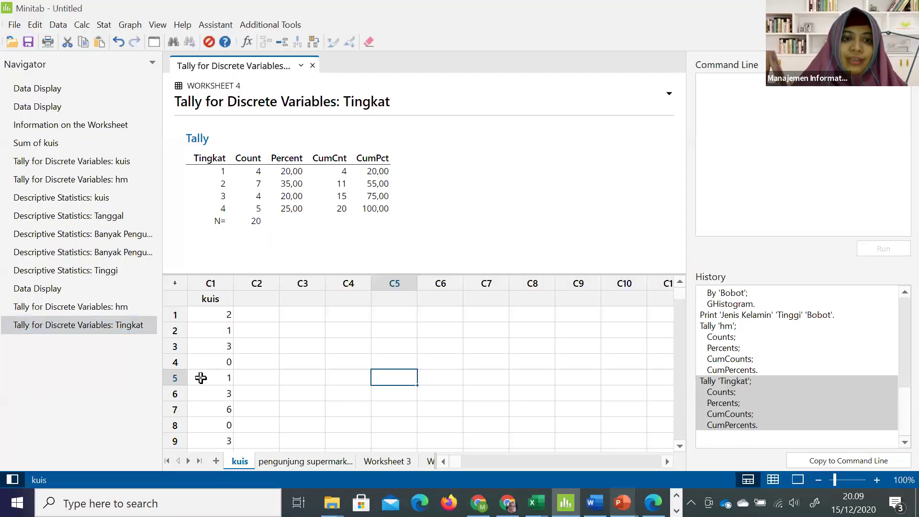
click(201, 376)
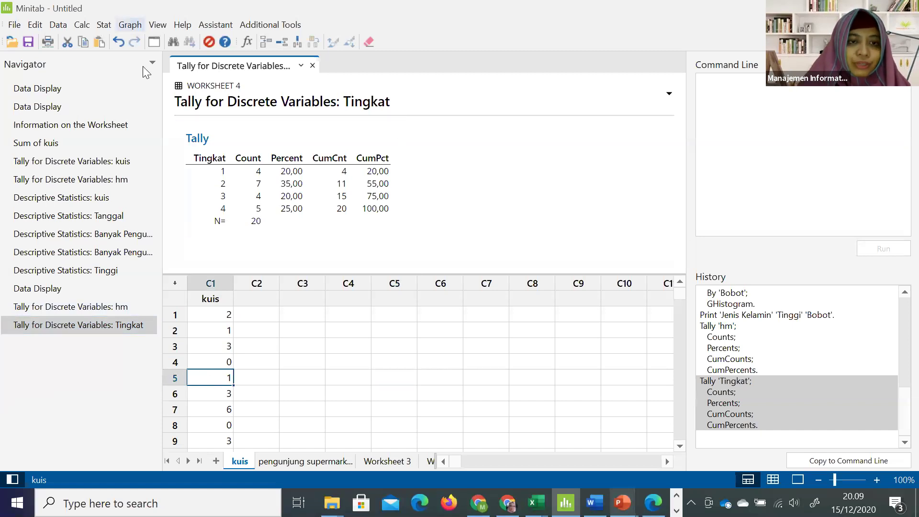
click(103, 27)
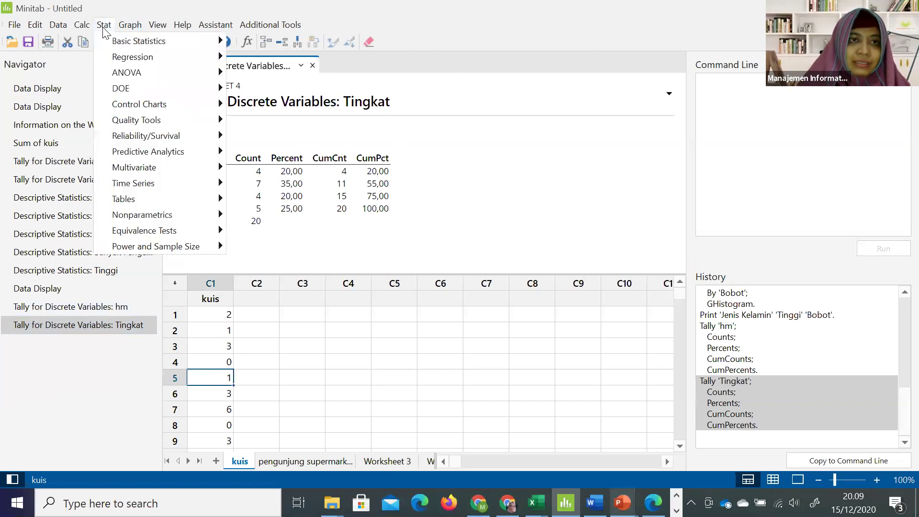
mouse_move(117, 44)
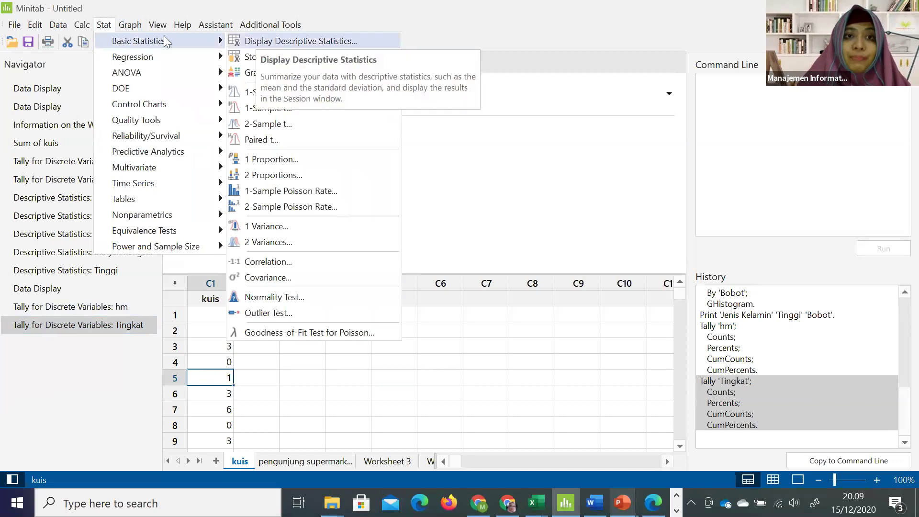
key(Return)
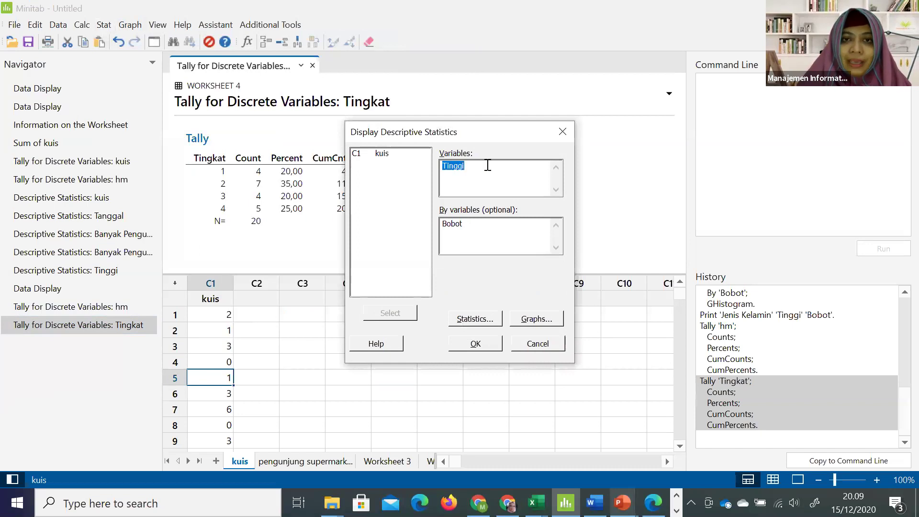
key(BackSpace)
click(382, 153)
double_click(382, 153)
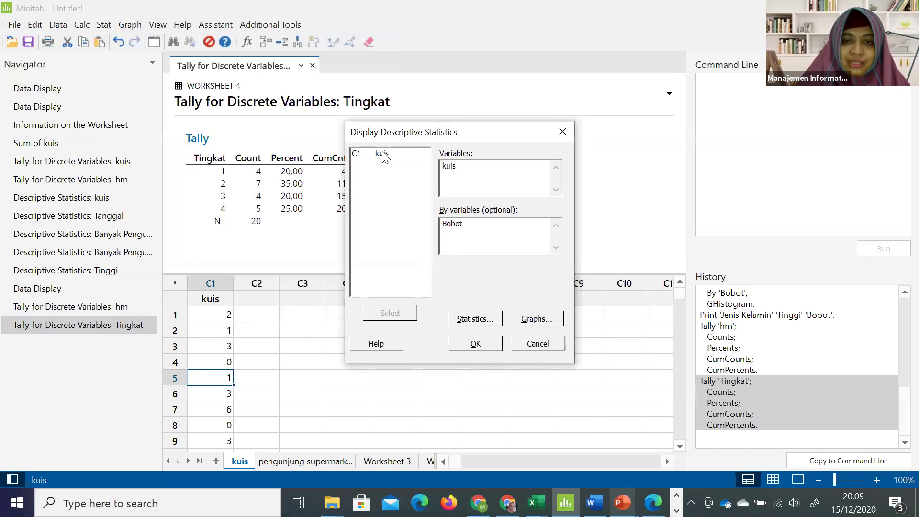
click(476, 319)
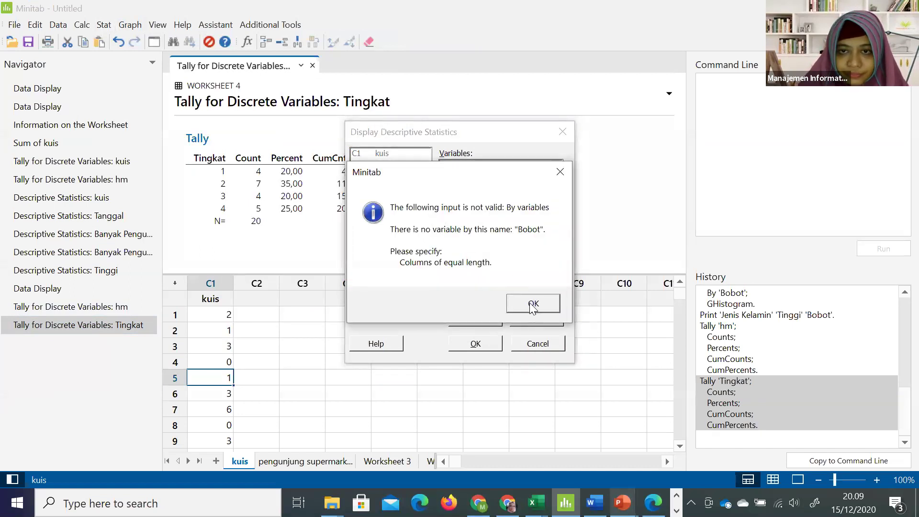
click(532, 304)
click(548, 344)
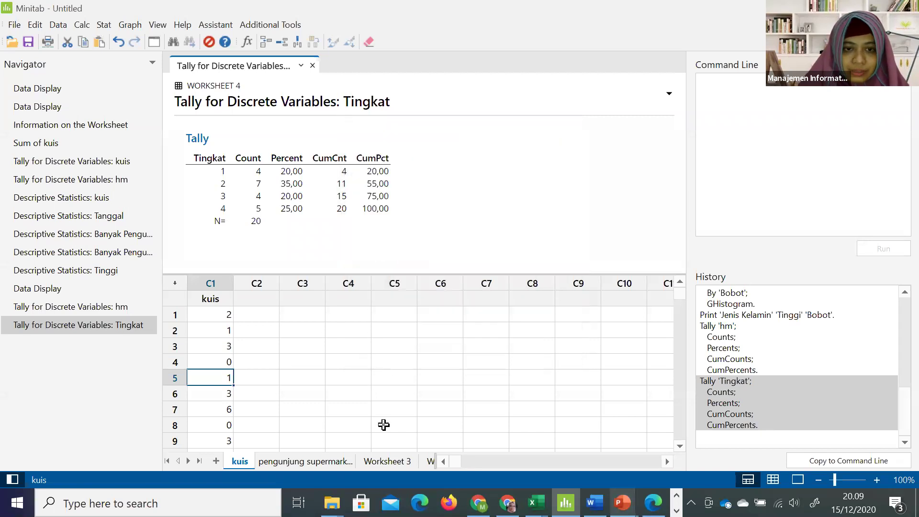
Bring up Worksheet 4 and start Display Descriptive Statistics for its data.
click(190, 462)
click(189, 462)
click(353, 460)
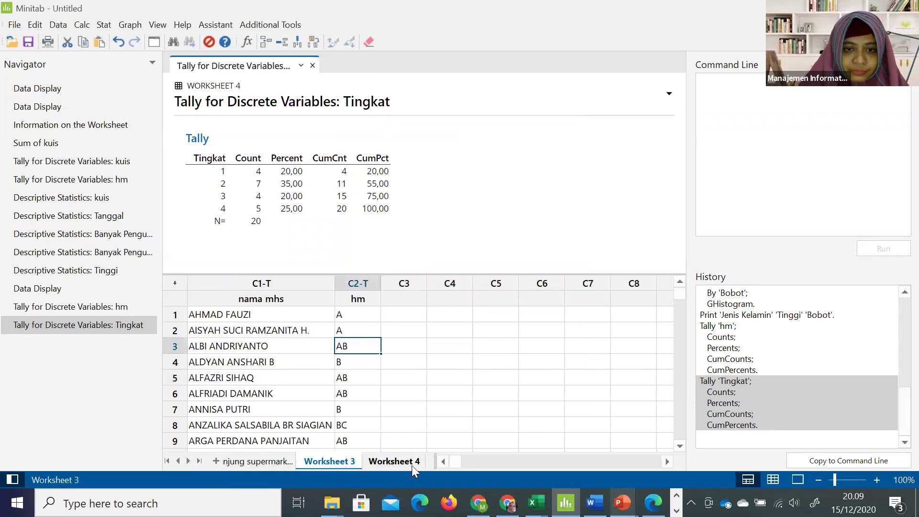
click(393, 461)
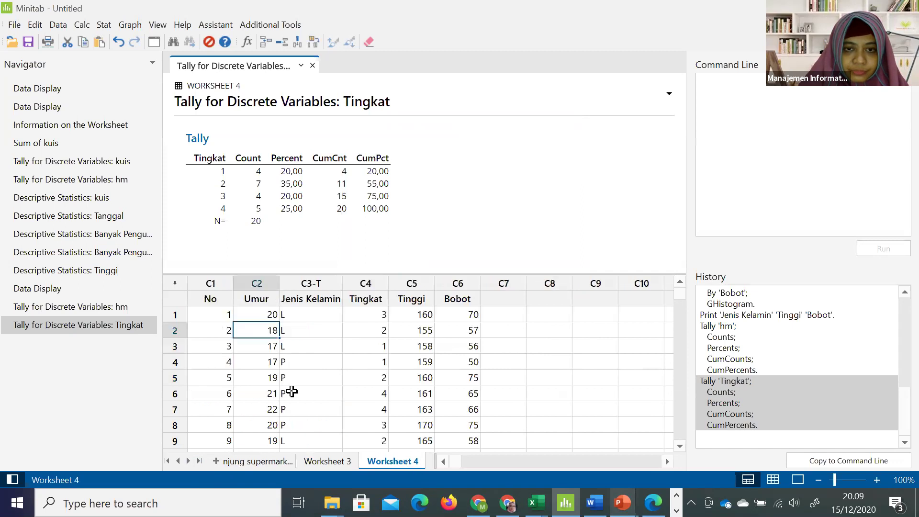
click(104, 25)
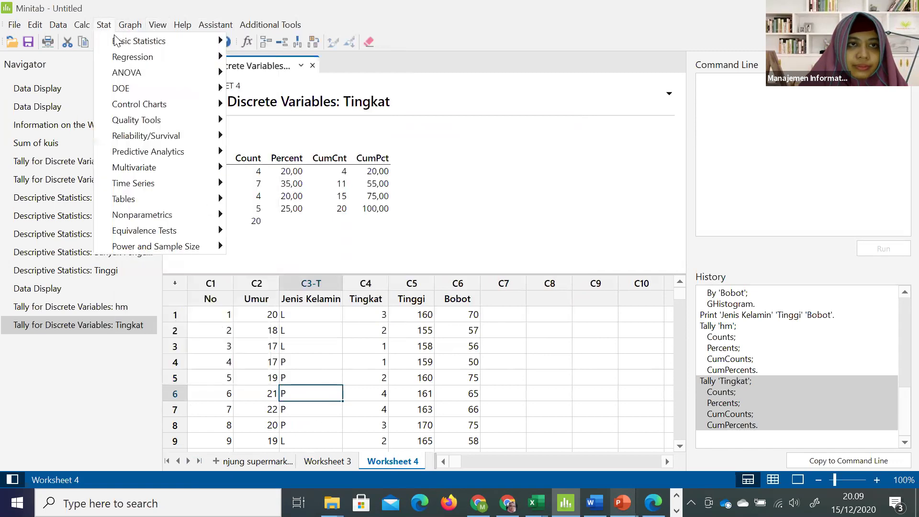
mouse_move(210, 38)
key(Right)
key(Return)
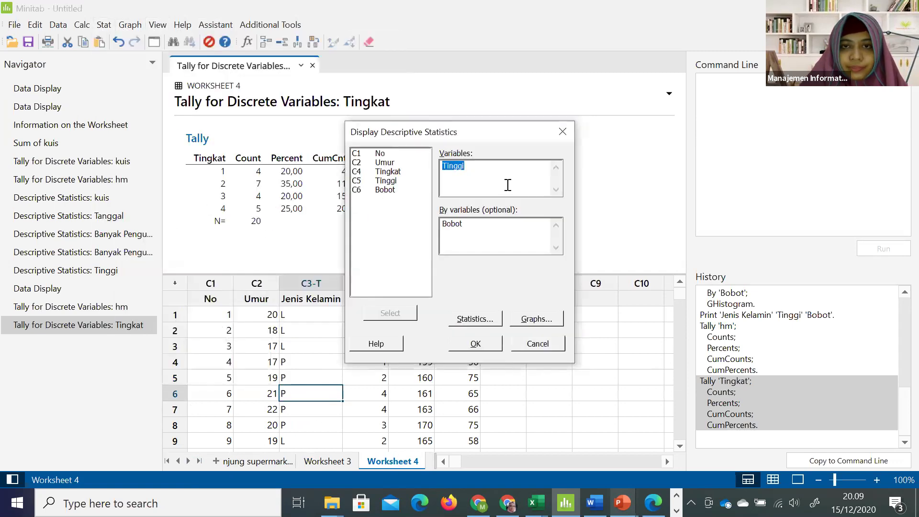
Make Tinggi the only variable to analyse and leave the optional By variables empty.
key(BackSpace)
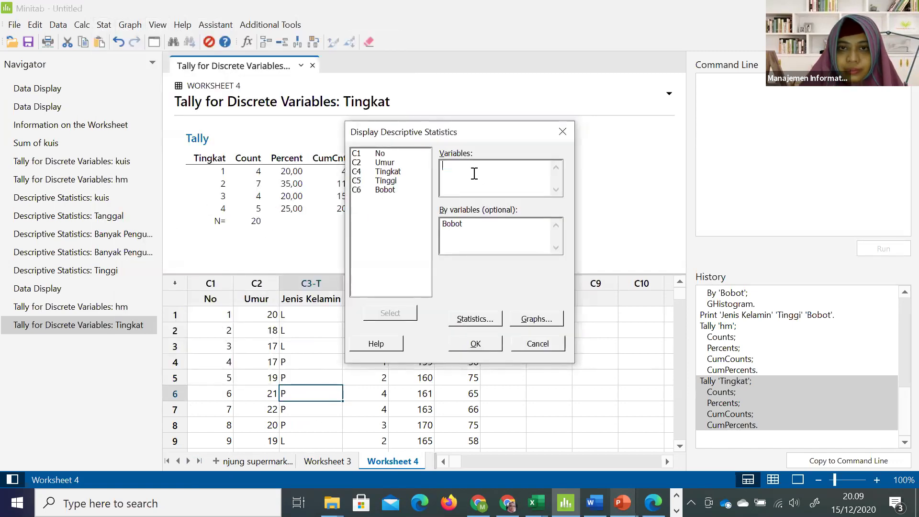
double_click(478, 230)
key(BackSpace)
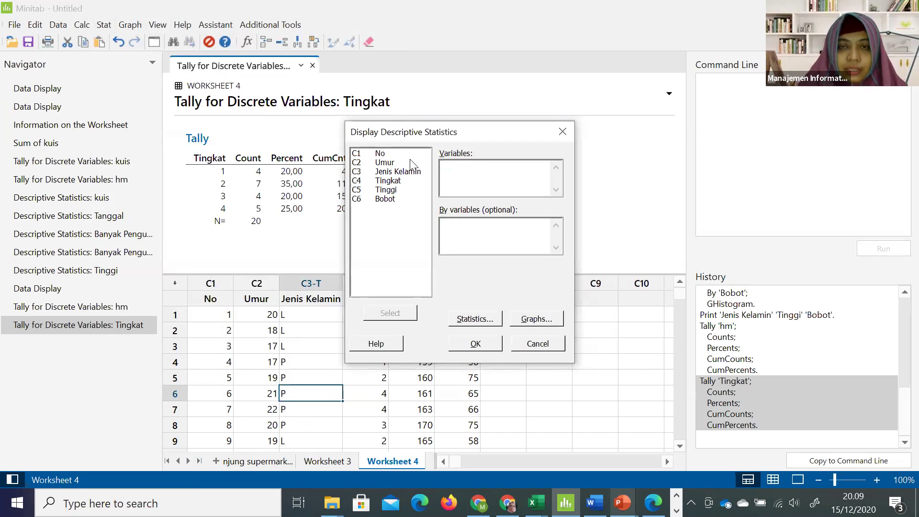
double_click(403, 190)
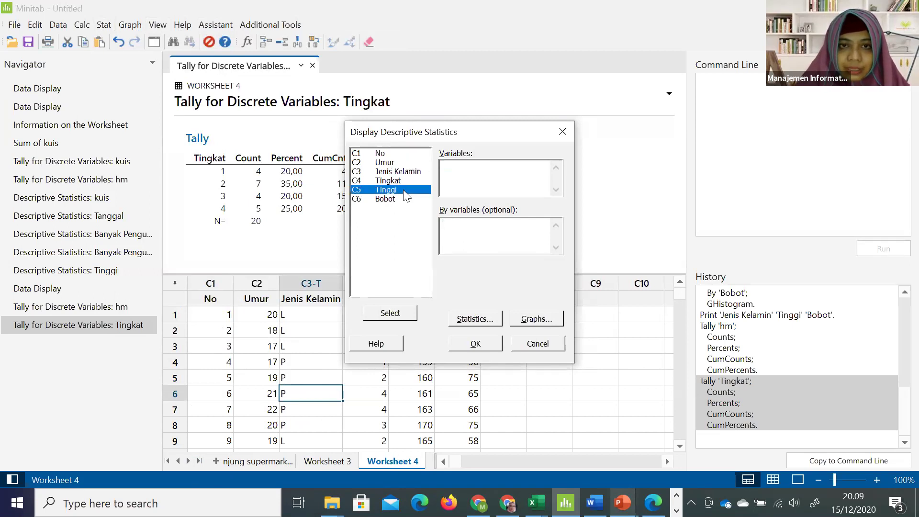
key(BackSpace)
key(BackSpace)
key(BackSpace)
key(BackSpace)
key(BackSpace)
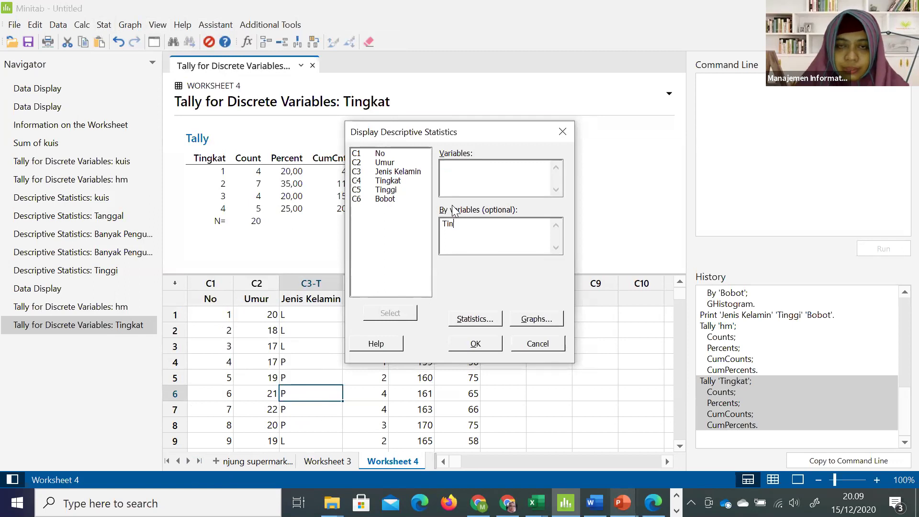
click(452, 192)
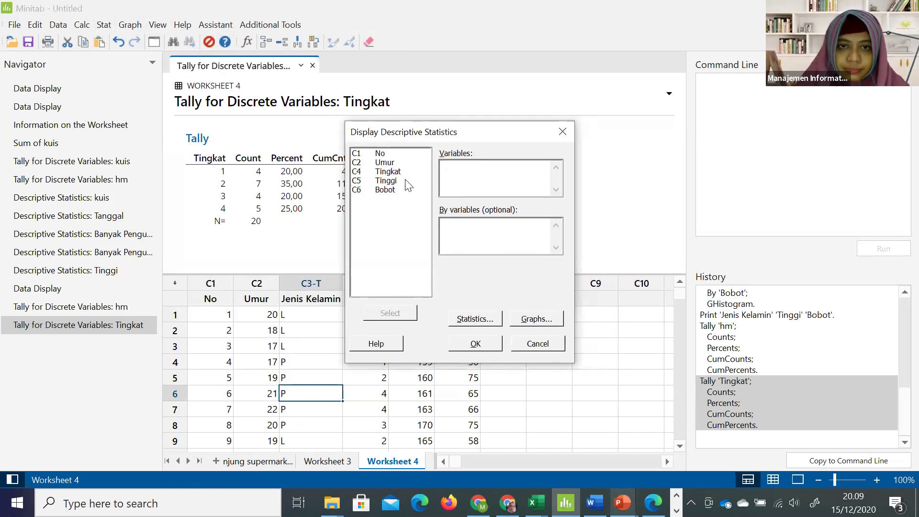
double_click(392, 185)
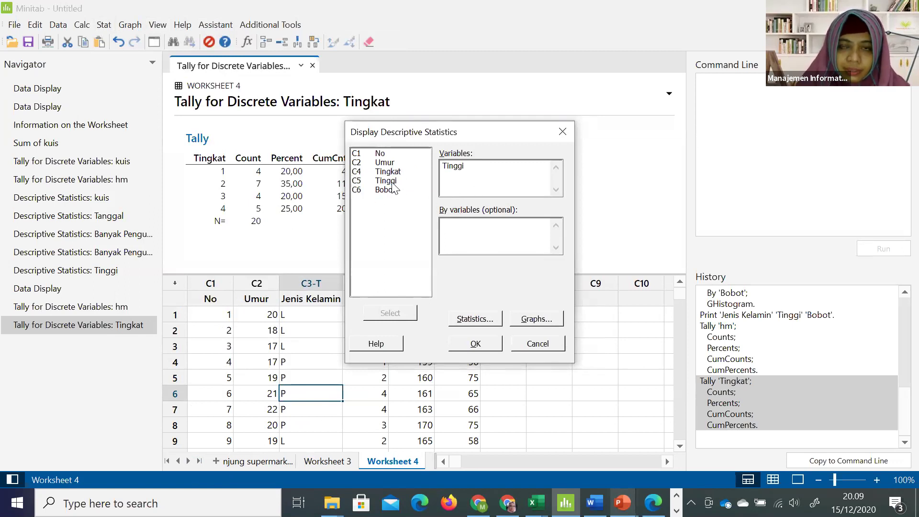
Add Sum, Range, Cumulative N, Percent and Cumulative percent to the chosen statistics and generate the descriptive statistics of Tinggi.
click(478, 314)
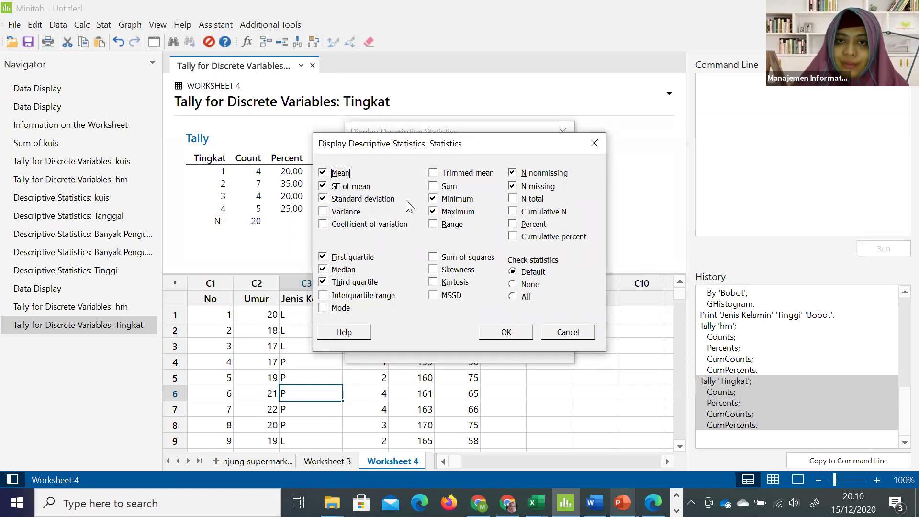
click(445, 189)
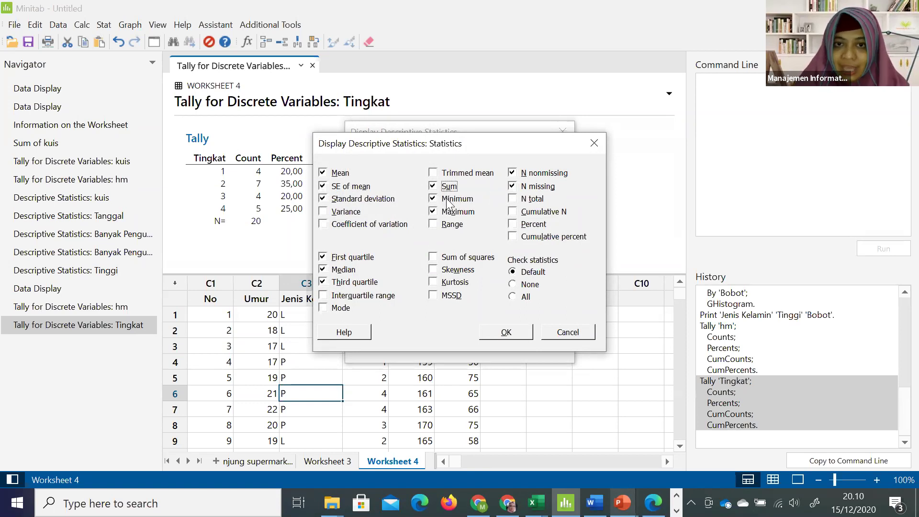
click(451, 226)
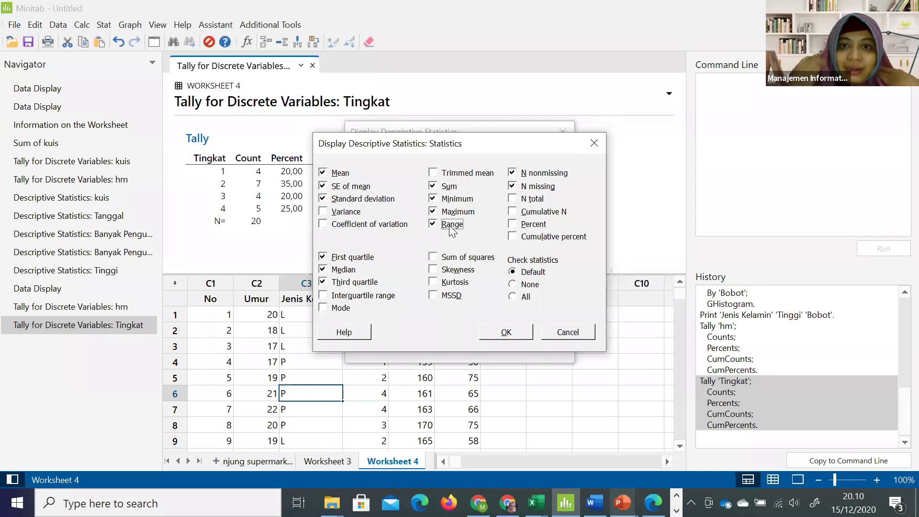
click(539, 213)
click(531, 226)
click(525, 240)
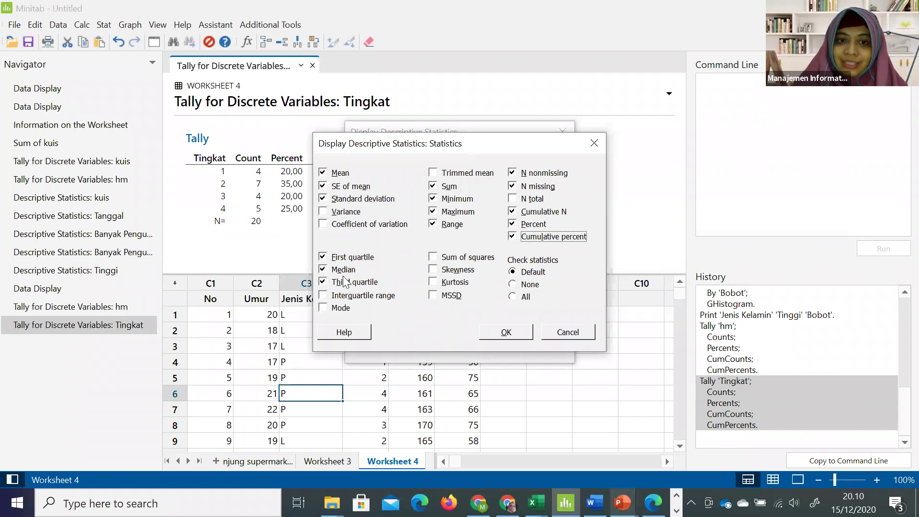
click(494, 332)
click(490, 348)
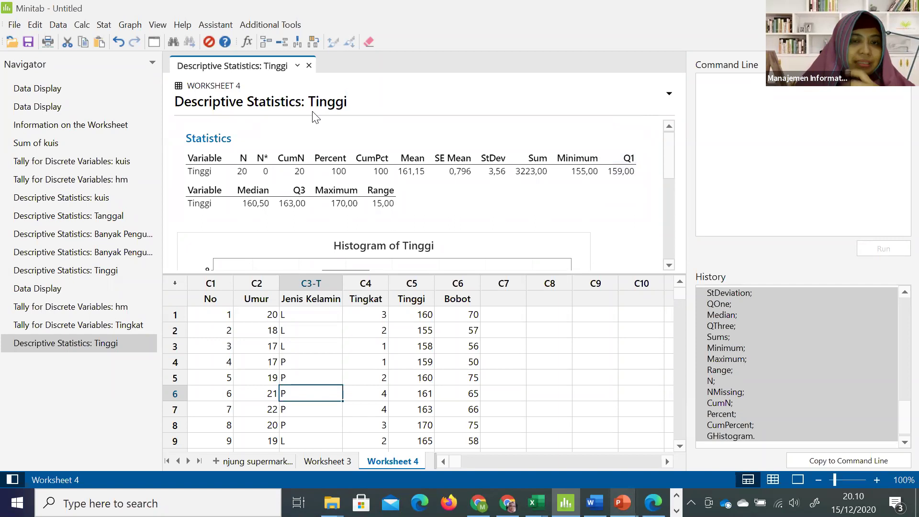
Bring the kuis worksheet back up.
click(83, 26)
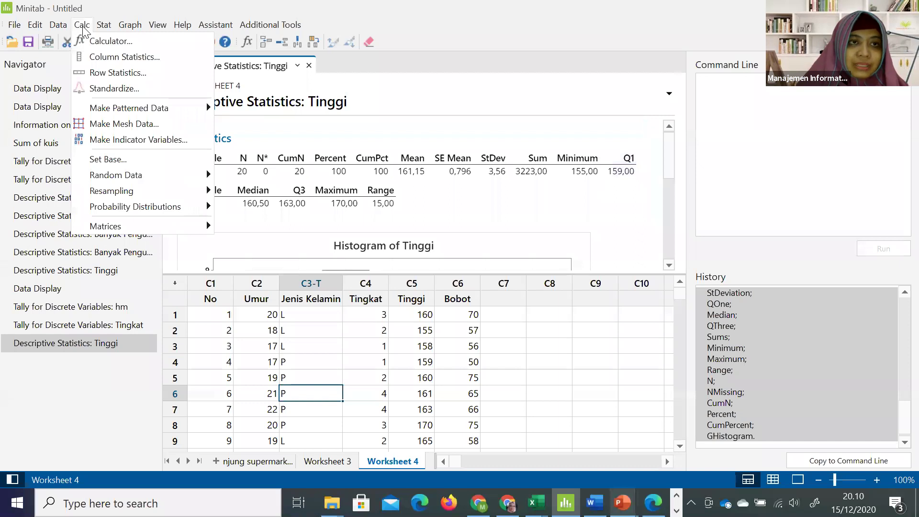
click(176, 460)
click(175, 458)
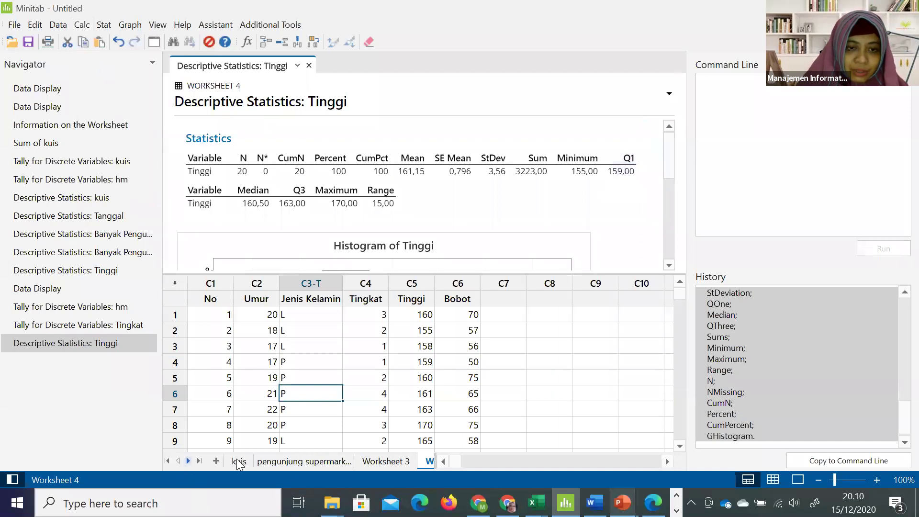
click(240, 461)
click(228, 362)
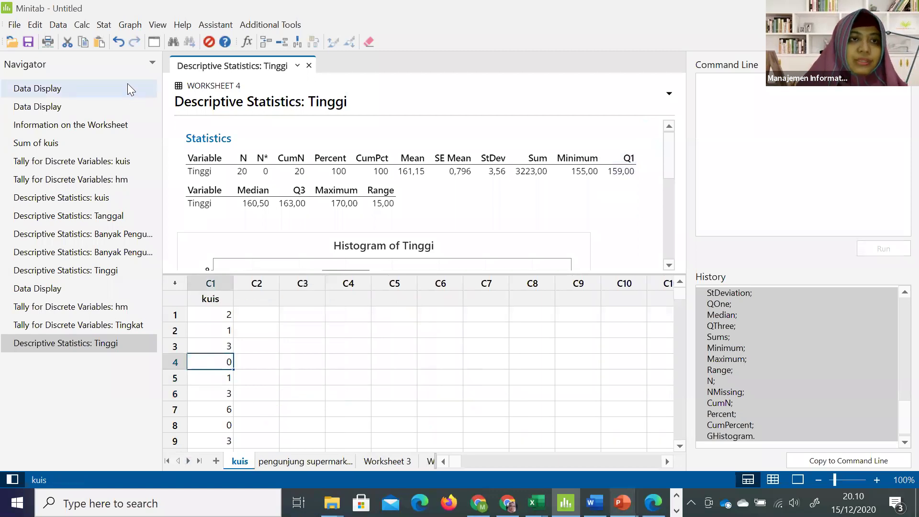
Calculate the Sum of the kuis column with Column Statistics, without storing the result.
click(82, 24)
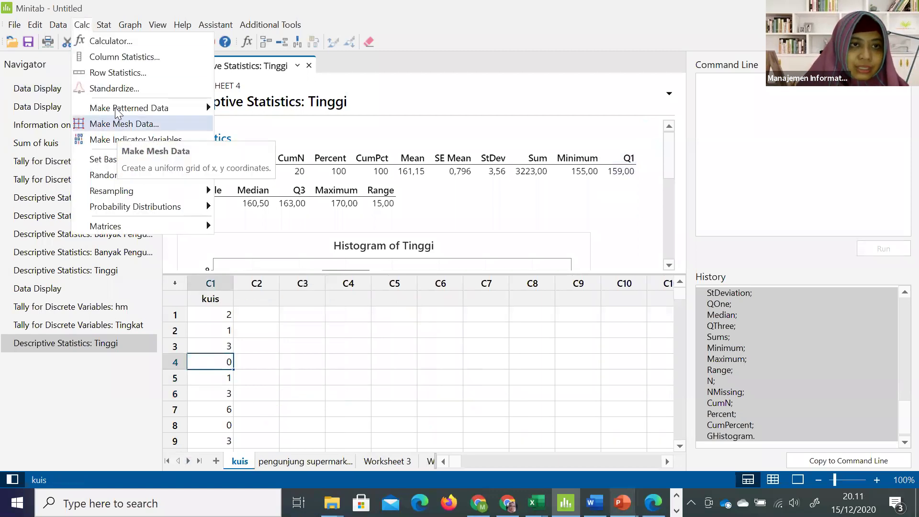
click(122, 58)
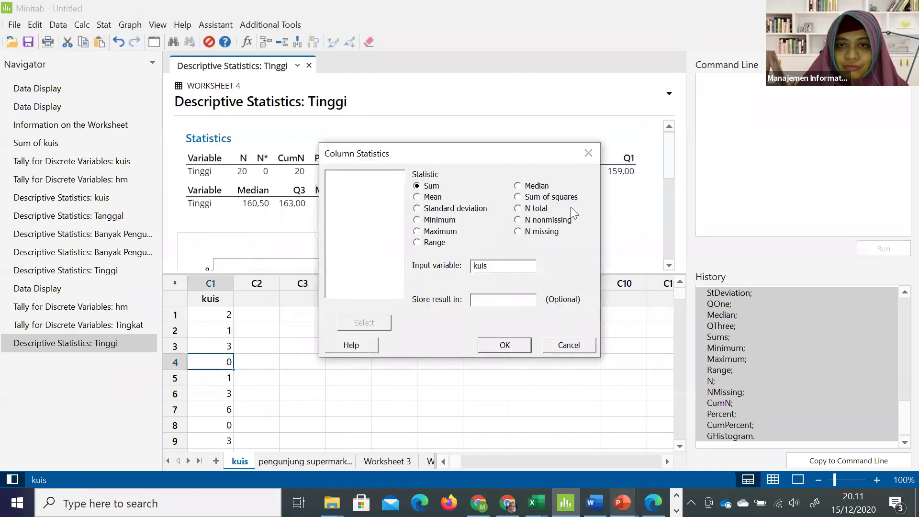
click(544, 187)
click(433, 187)
click(433, 198)
click(434, 187)
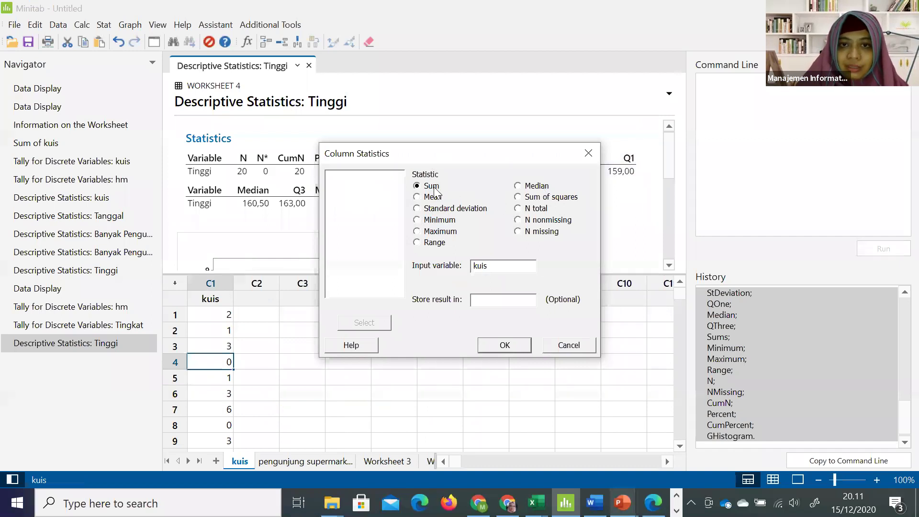
click(504, 345)
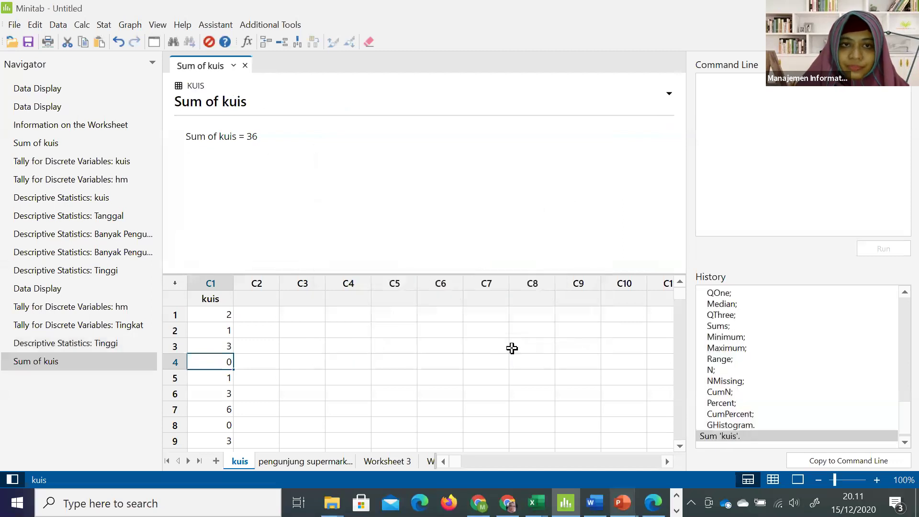
Calculate the Median of the kuis column with Column Statistics.
click(219, 317)
click(82, 25)
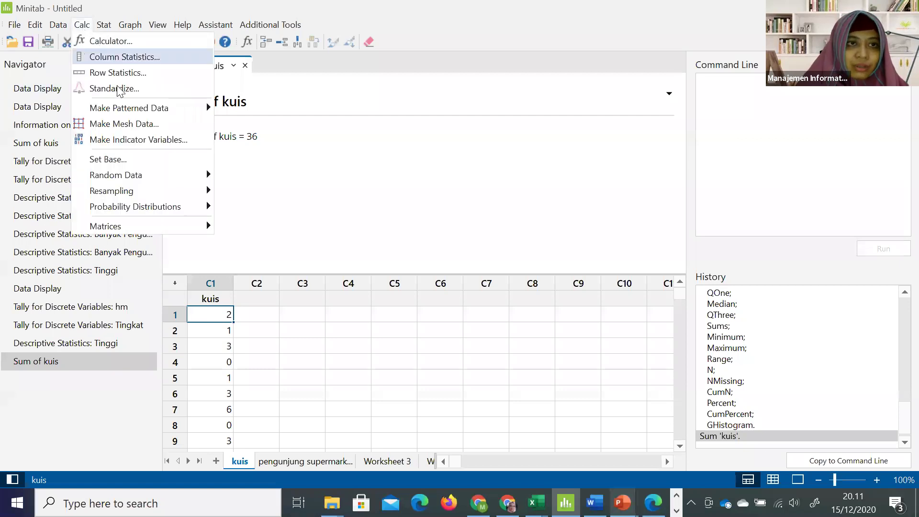
click(134, 58)
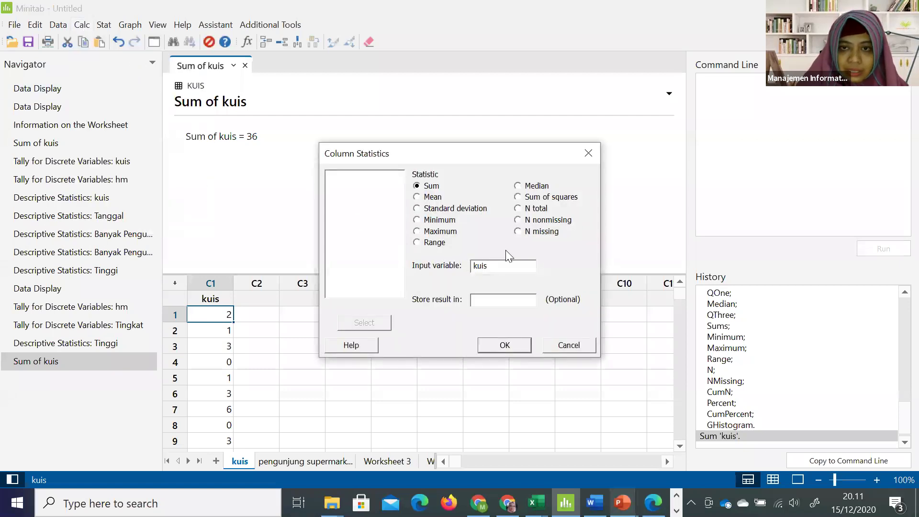
click(536, 186)
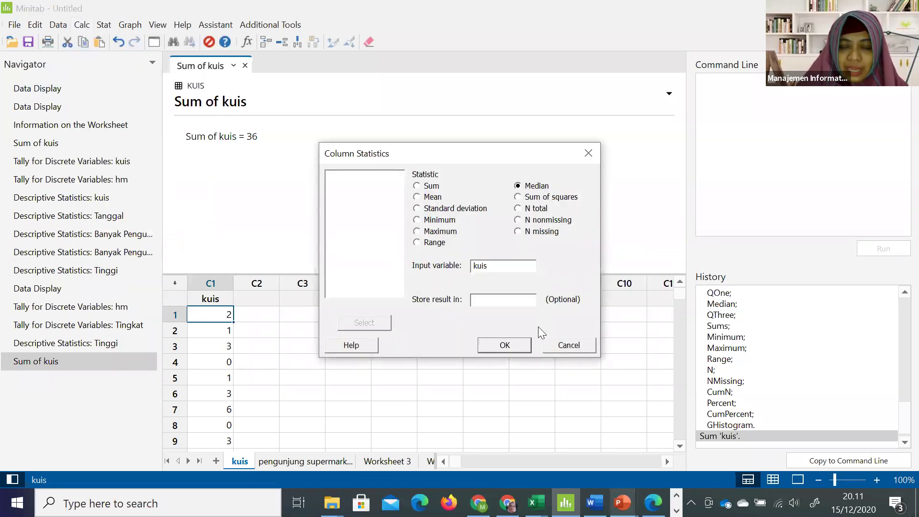
click(524, 349)
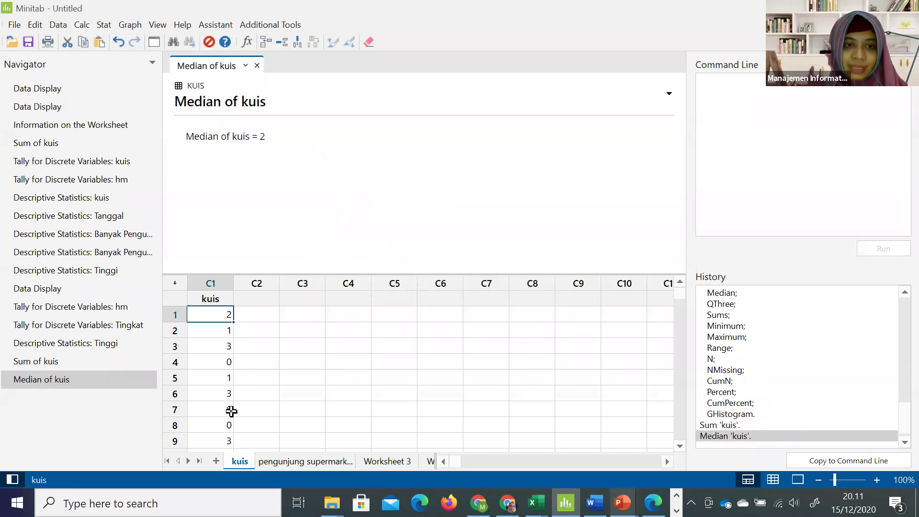
Examine the values of the kuis column down to row 14.
click(212, 405)
key(Down)
key(Down)
key(Down)
key(Down)
key(Down)
key(Down)
key(Down)
key(Down)
key(Down)
key(Down)
key(Down)
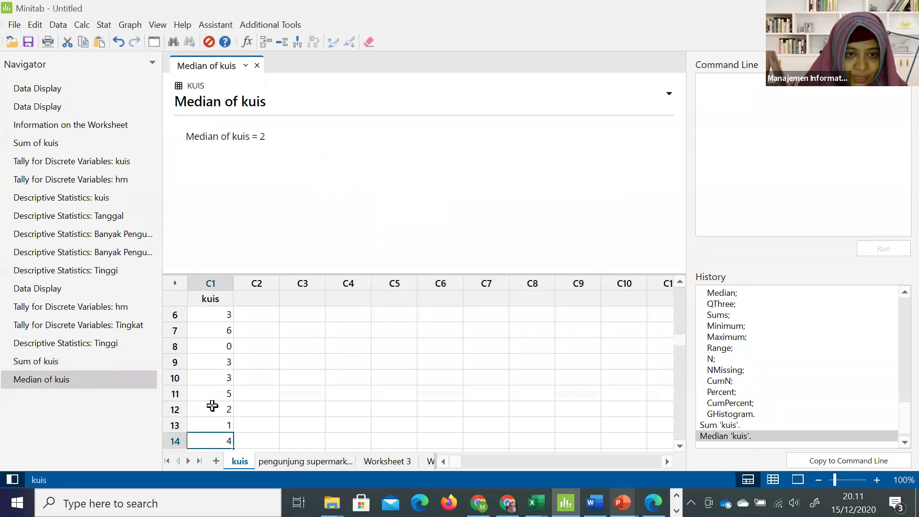
Look over the kuis column from row 14 back up to its column name.
key(Up)
key(Up)
key(Up)
key(Up)
key(Up)
key(Up)
key(Up)
key(Up)
key(Up)
key(Up)
key(Up)
key(Up)
key(Up)
key(Up)
key(Up)
key(Up)
key(Up)
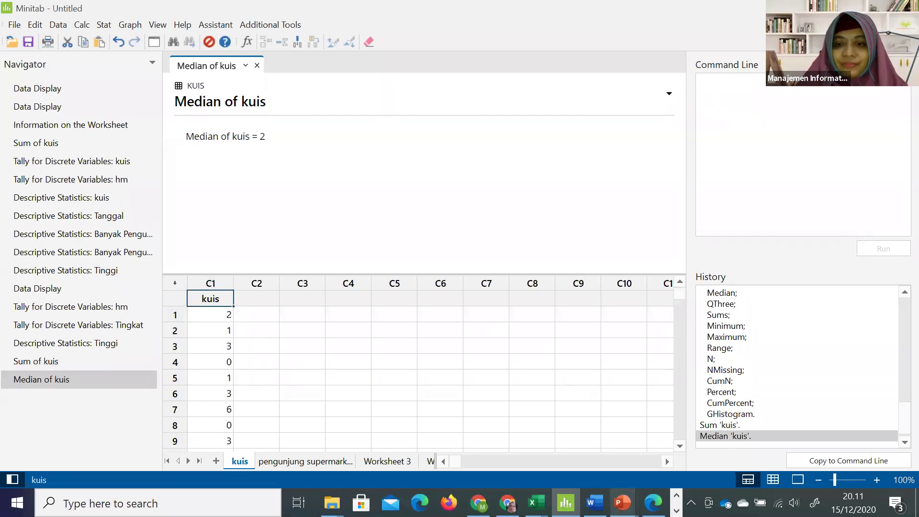
Switch to the Word module and read from the Latihan exercises through DESKRIPSI DATA to the Histogram instructions under GRAFIK.
click(593, 502)
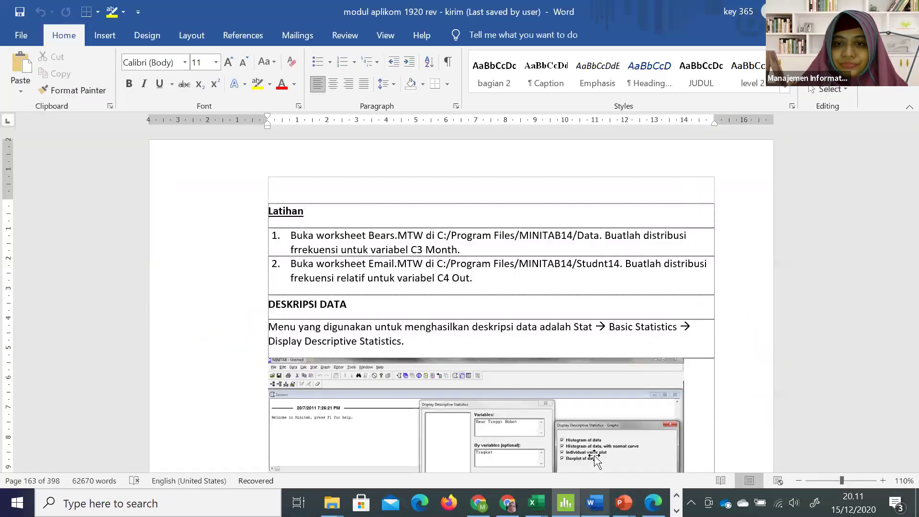
scroll(566, 360, down, 7)
click(567, 356)
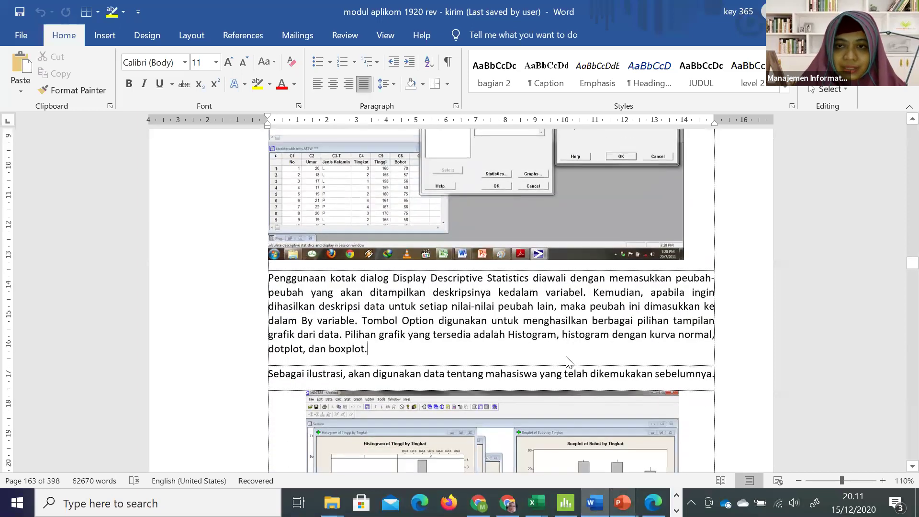
scroll(566, 359, down, 8)
scroll(566, 358, down, 10)
scroll(565, 358, down, 3)
scroll(566, 358, up, 8)
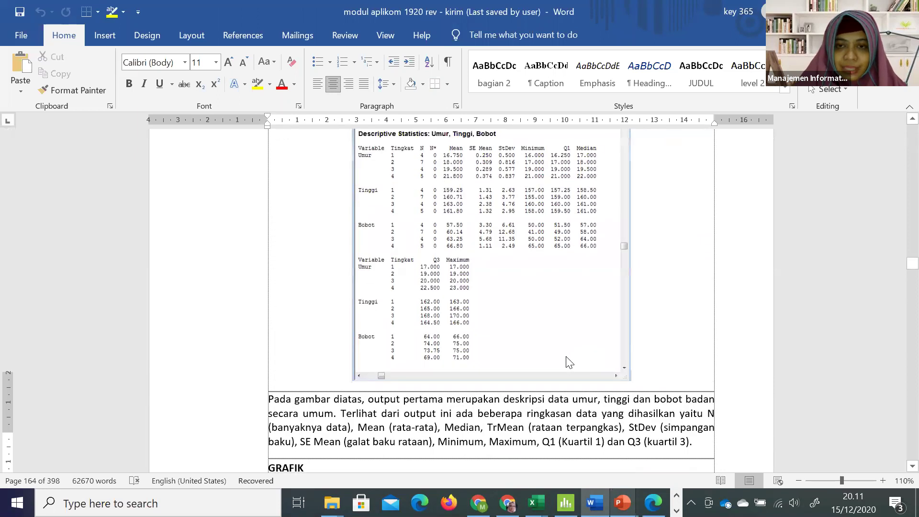
scroll(566, 360, up, 20)
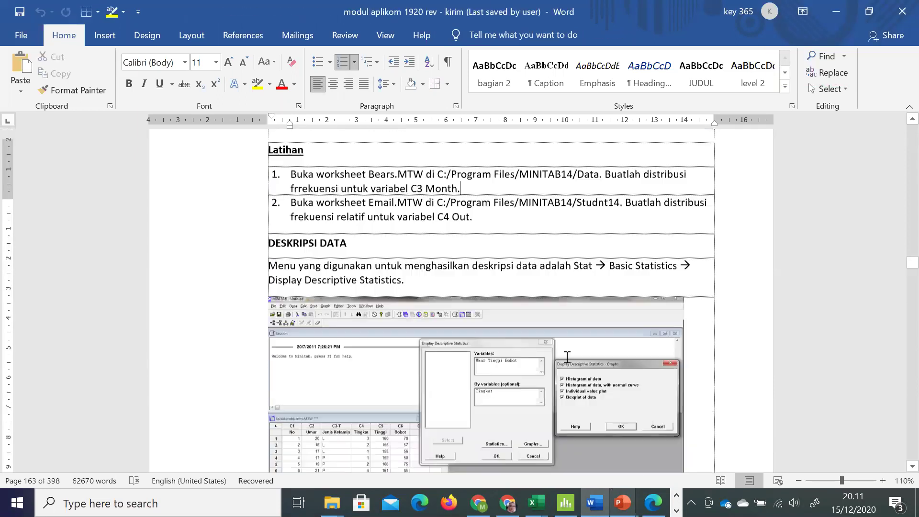
scroll(566, 357, up, 2)
scroll(566, 357, down, 20)
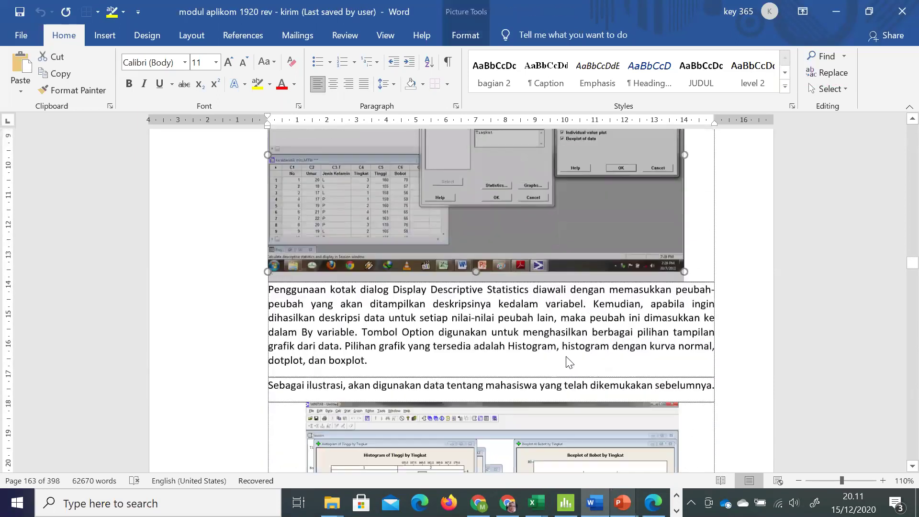
scroll(566, 358, down, 2)
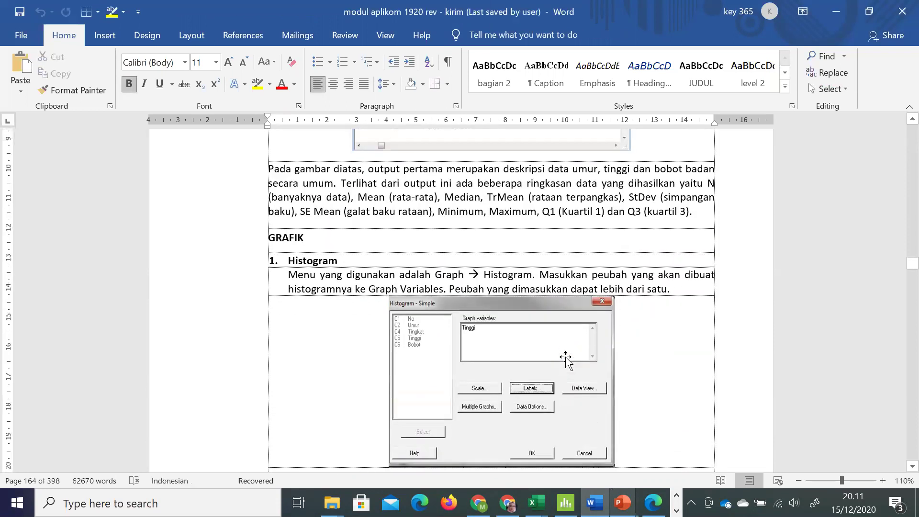
Switch back to Minitab and bring up Worksheet 4 with the Umur, Tingkat, Tinggi and Bobot columns.
key(alt+Tab)
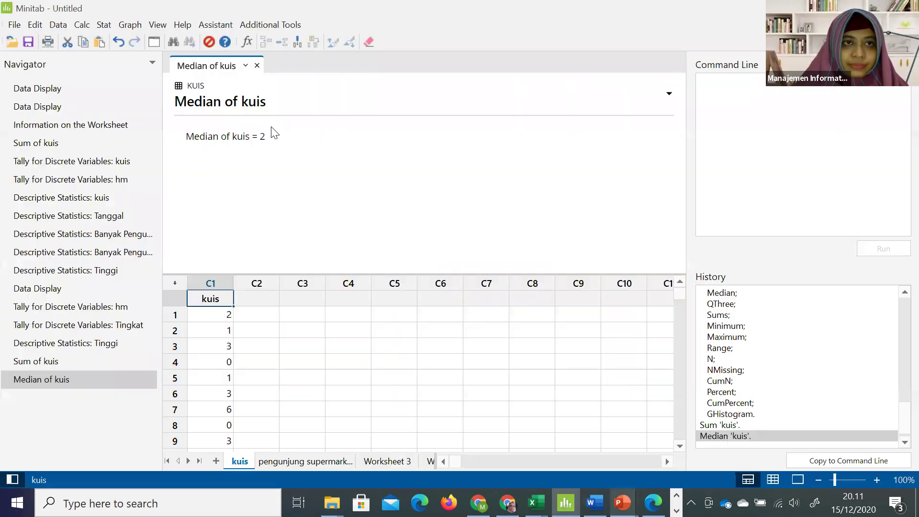
click(226, 362)
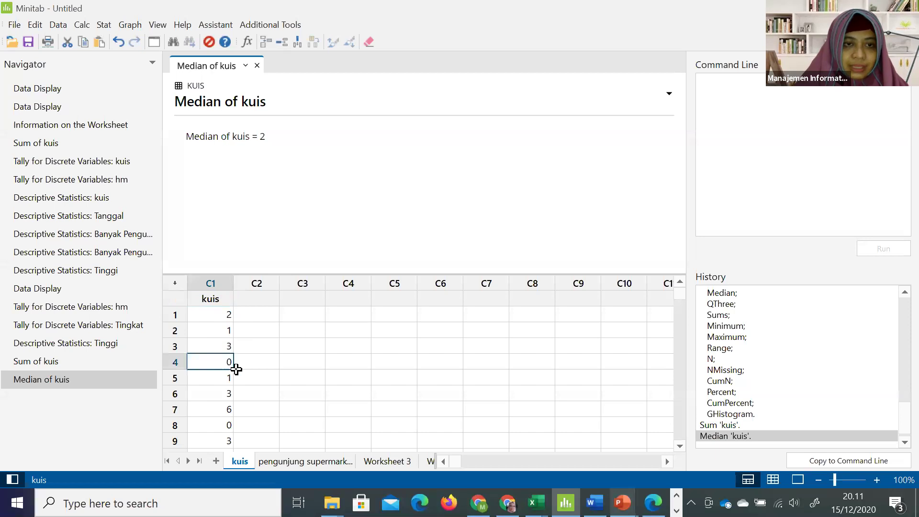
click(188, 461)
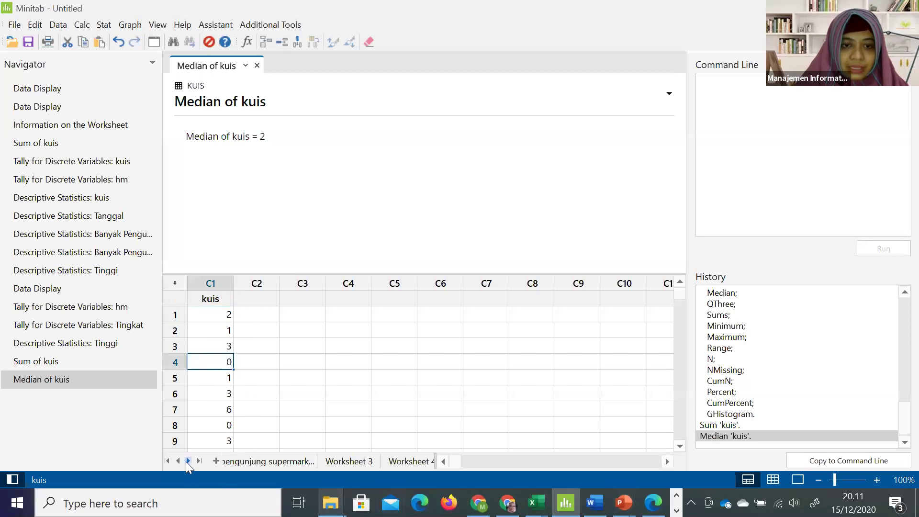
click(357, 462)
click(400, 461)
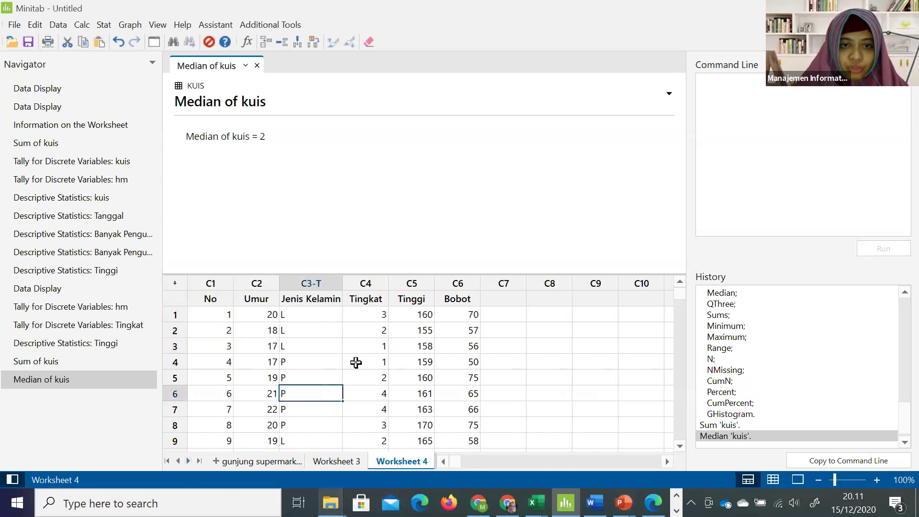
click(352, 345)
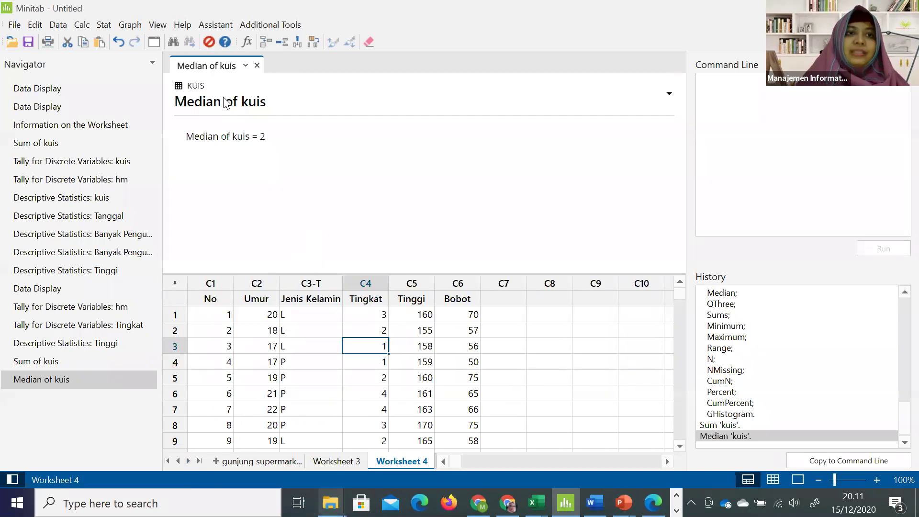
Display descriptive statistics for Tinggi, adding a boxplot of data to the histogram of data.
click(129, 26)
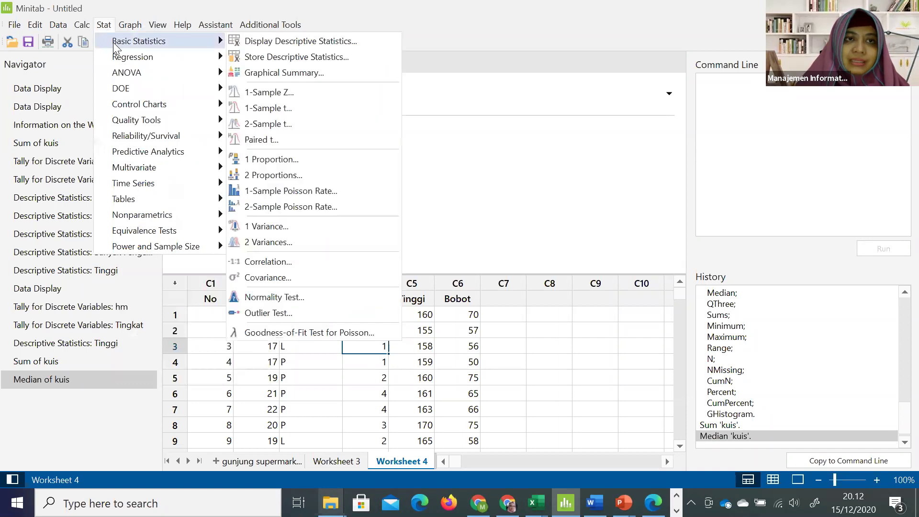
click(106, 26)
key(alt+g)
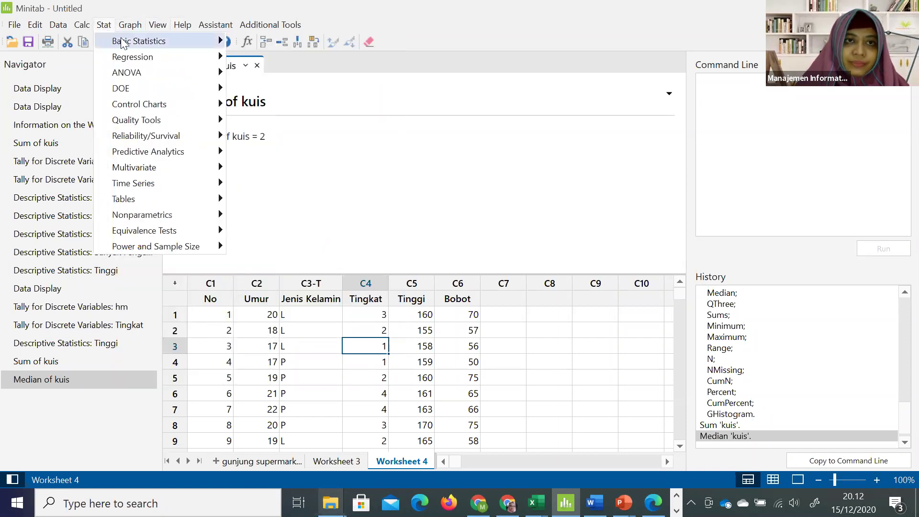
mouse_move(215, 45)
click(278, 41)
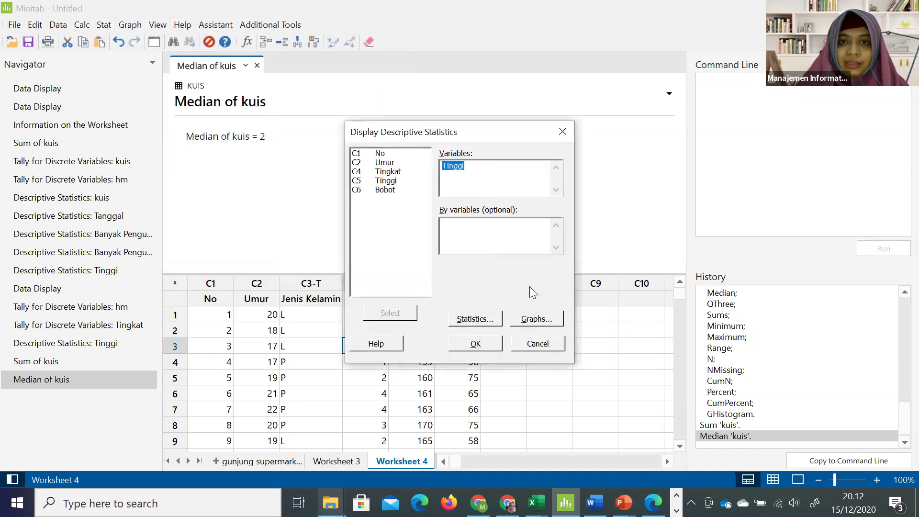
click(551, 320)
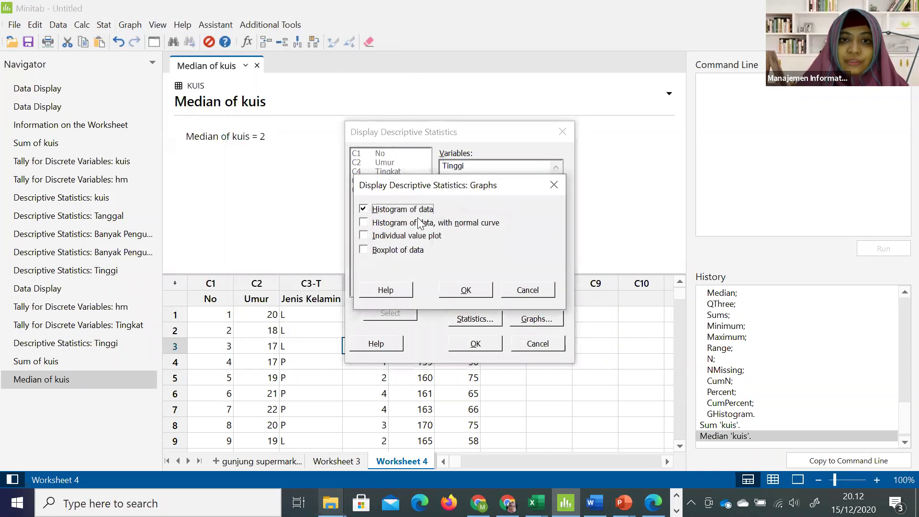
click(416, 249)
click(476, 292)
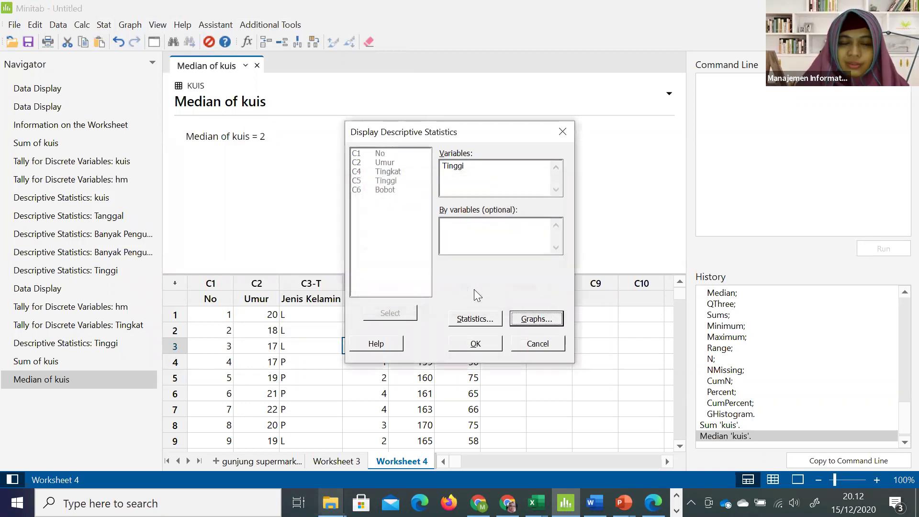
click(475, 343)
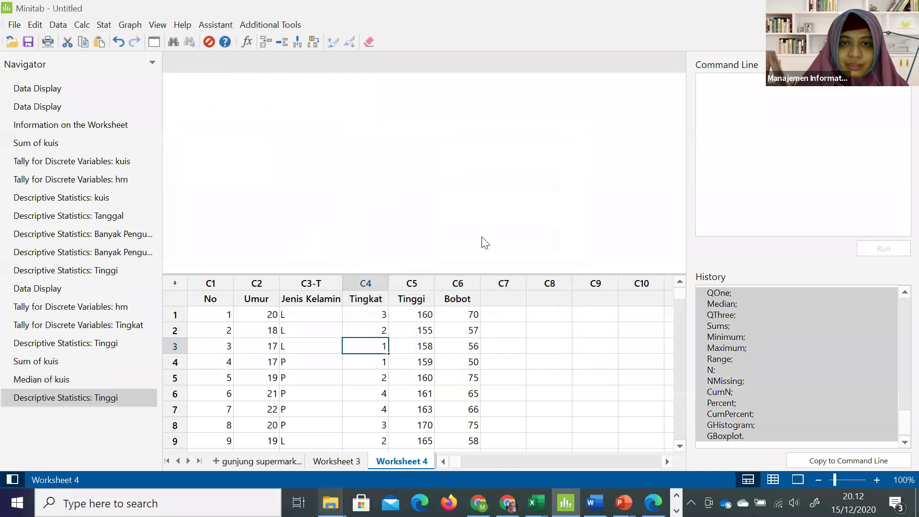
Examine the statistics, histogram and boxplot of Tinggi, enlarging the output area above the worksheet.
key(Down)
key(Down)
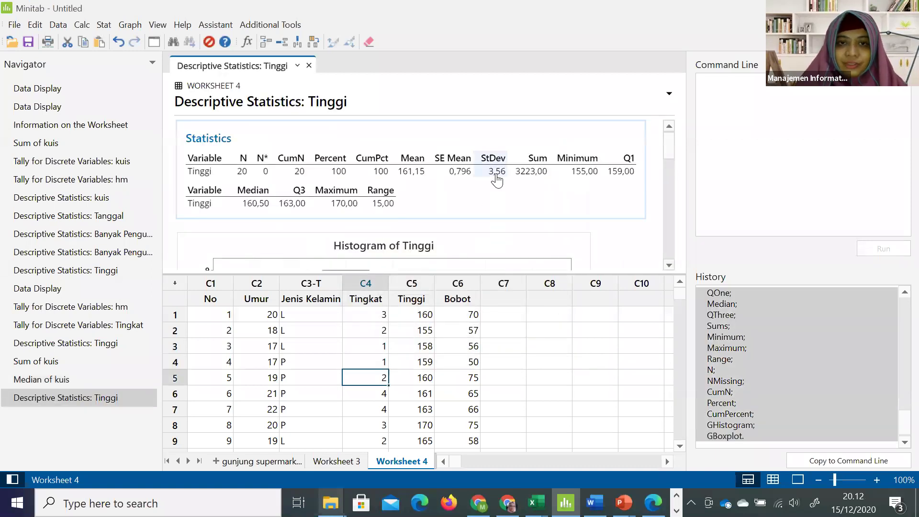
drag(668, 145, 663, 165)
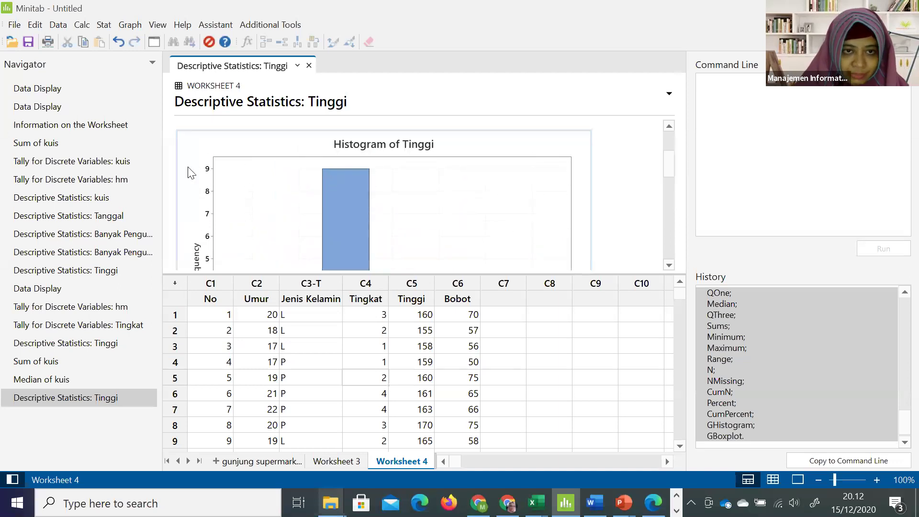
drag(667, 163, 675, 244)
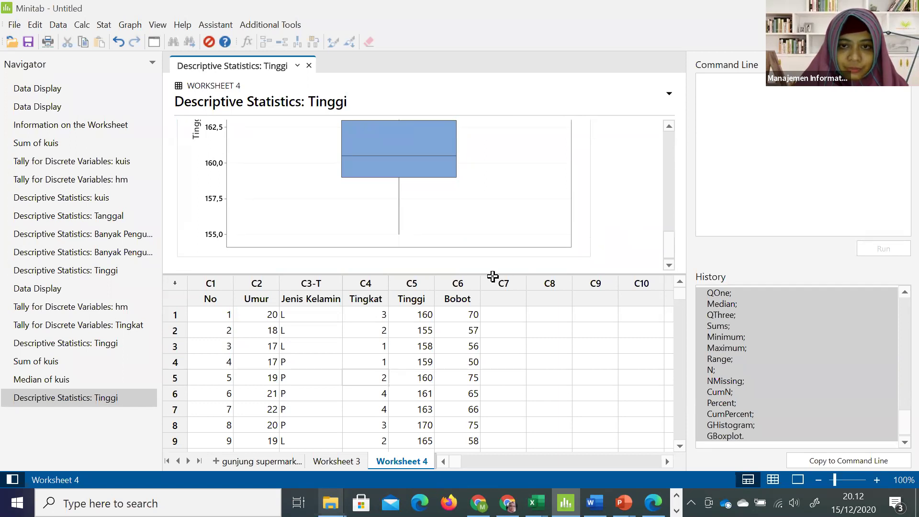
drag(492, 276, 493, 330)
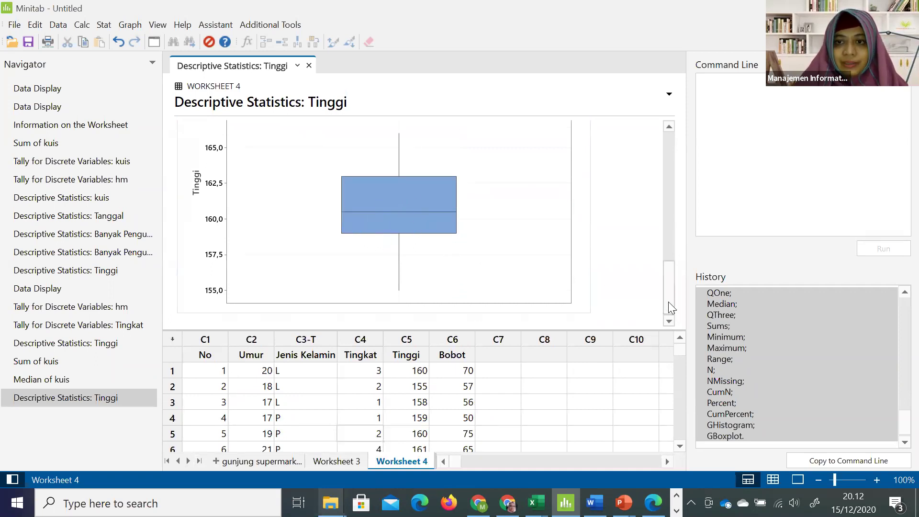
scroll(674, 291, up, 3)
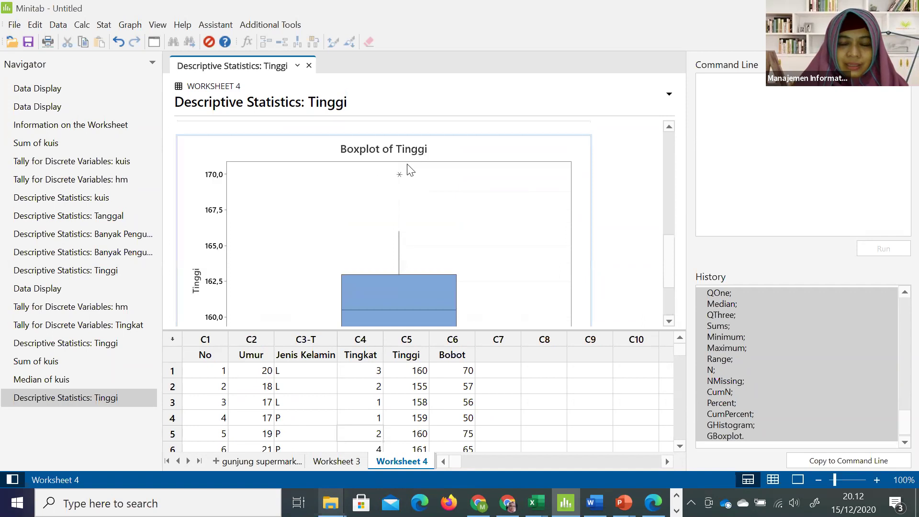
scroll(670, 288, down, 3)
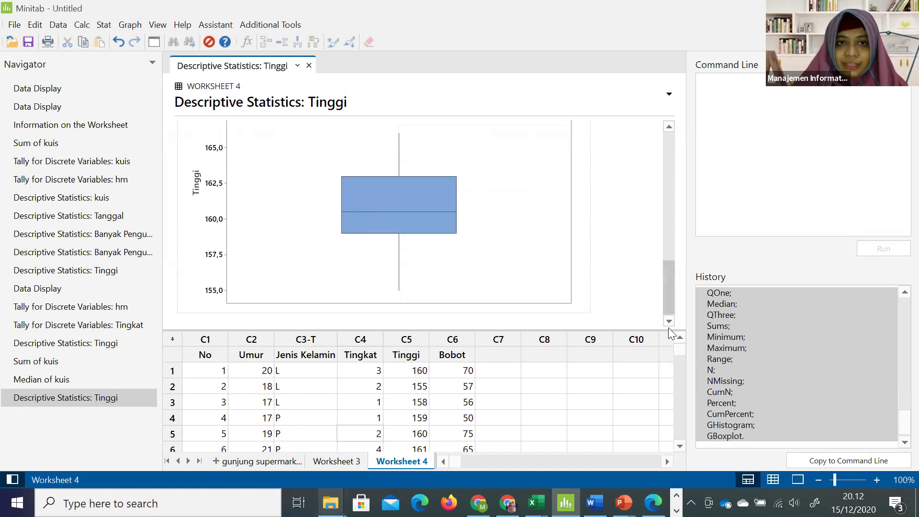
Create a simple histogram of Tinggi, keeping the default scale and label settings.
click(421, 386)
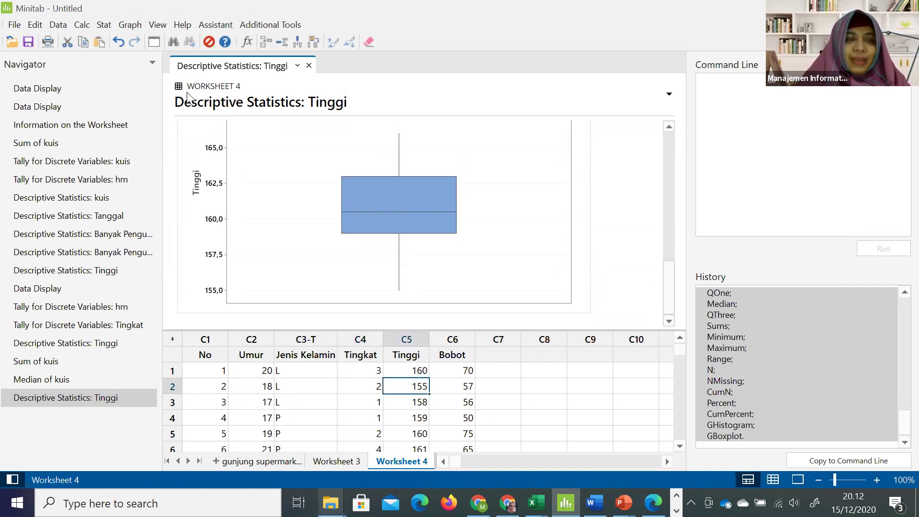
click(130, 24)
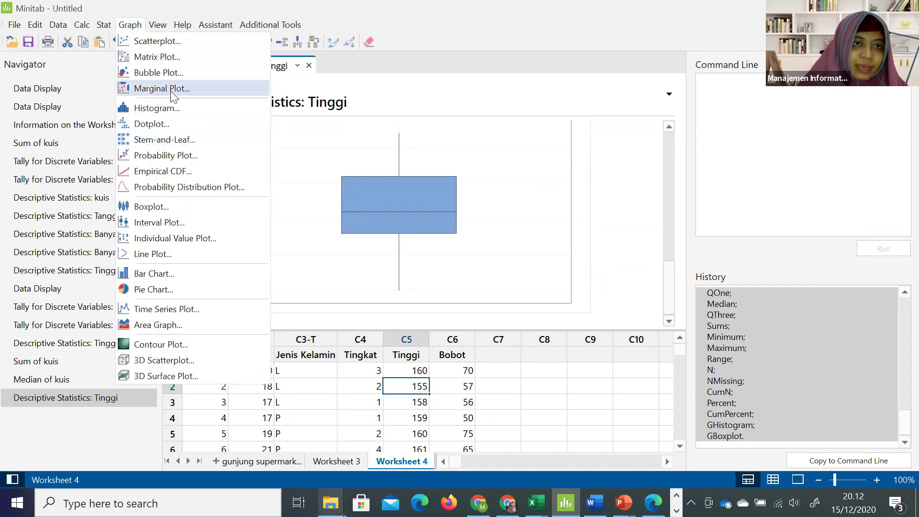
click(167, 113)
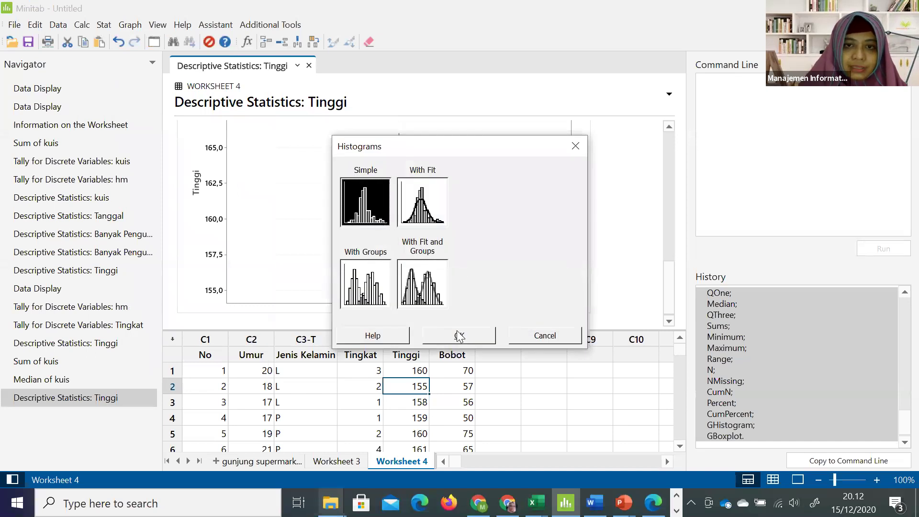
click(458, 335)
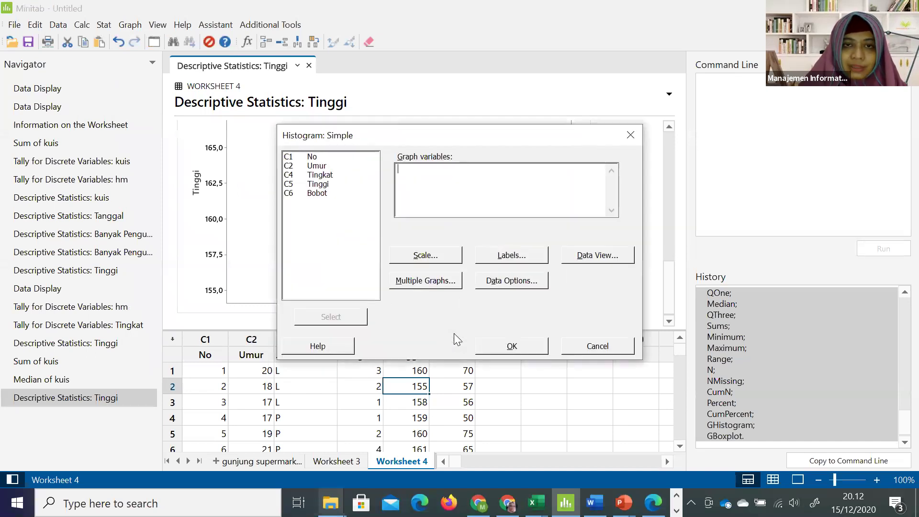
double_click(322, 187)
click(425, 256)
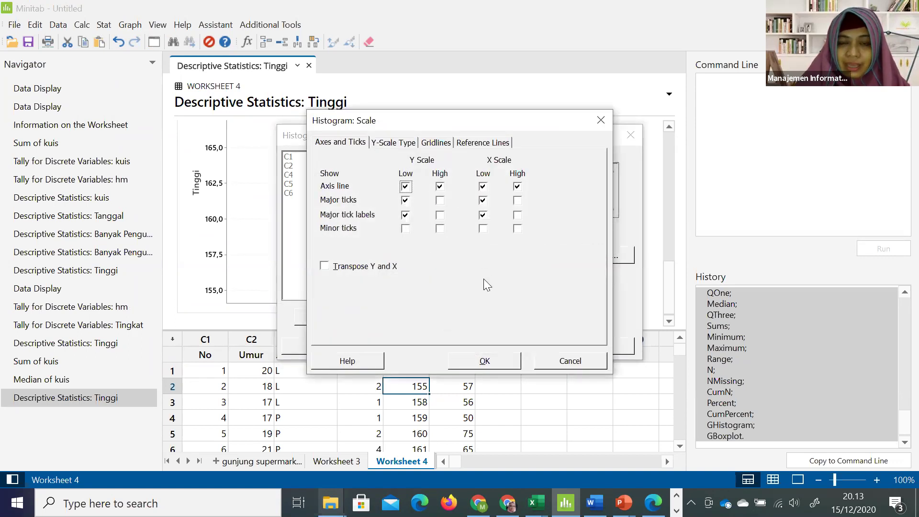
click(581, 365)
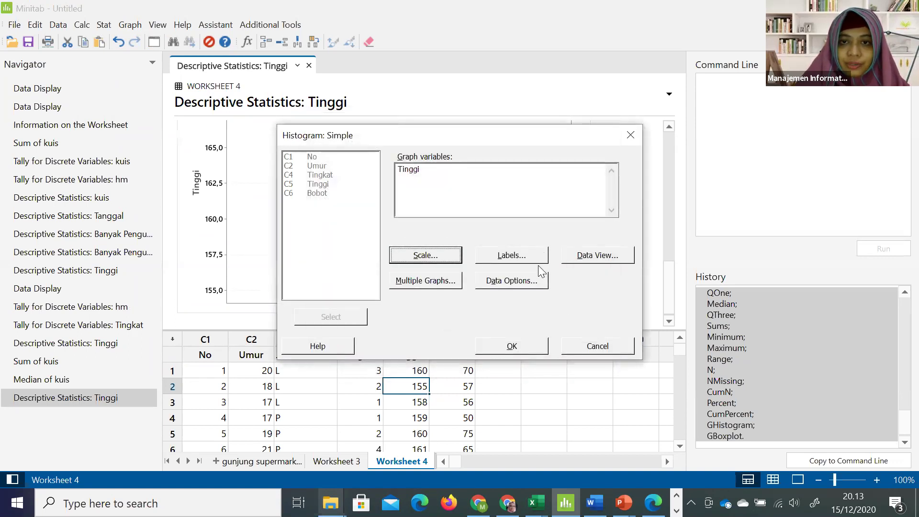
click(531, 259)
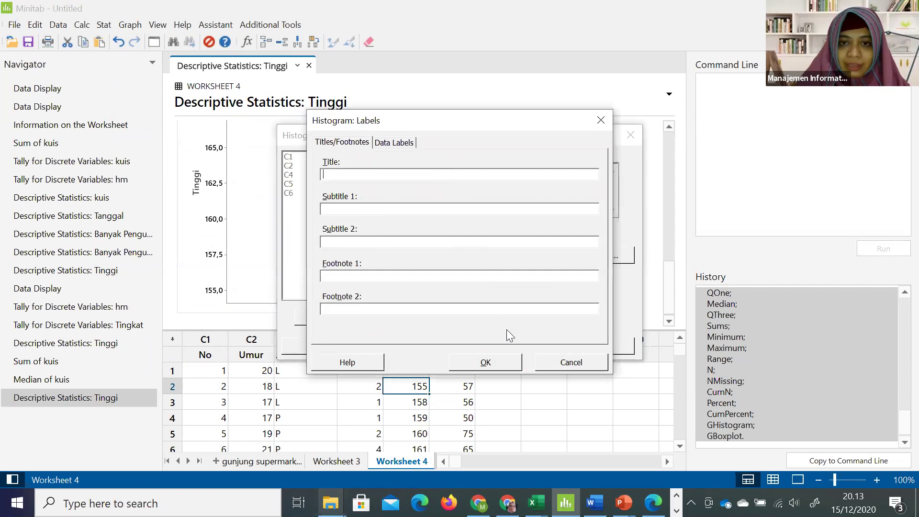
click(562, 363)
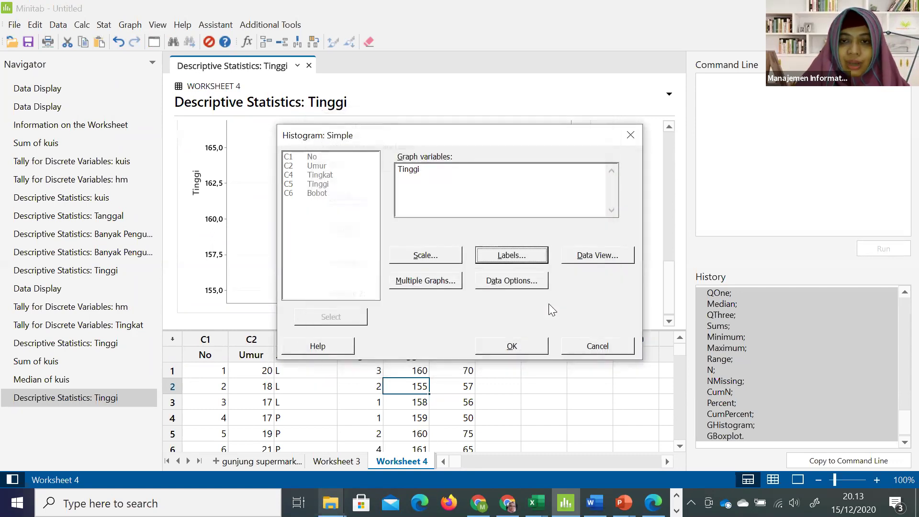
click(524, 351)
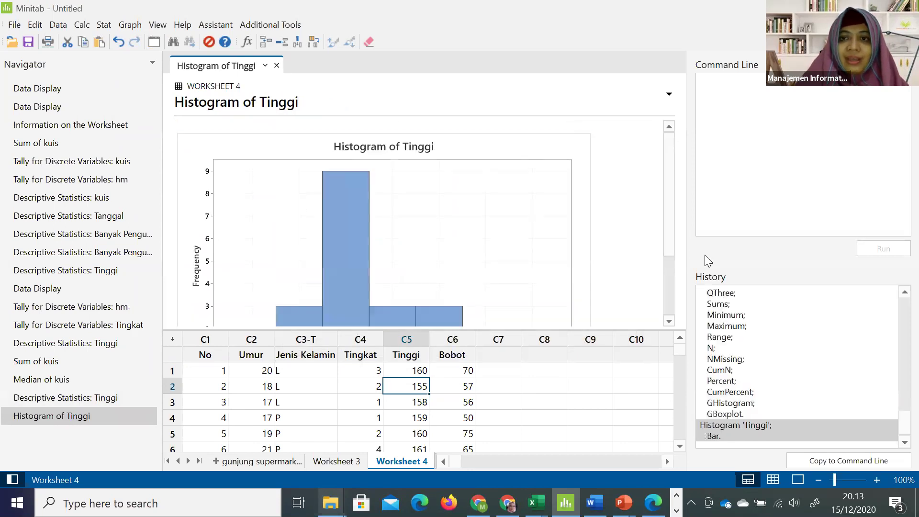
drag(670, 254, 673, 293)
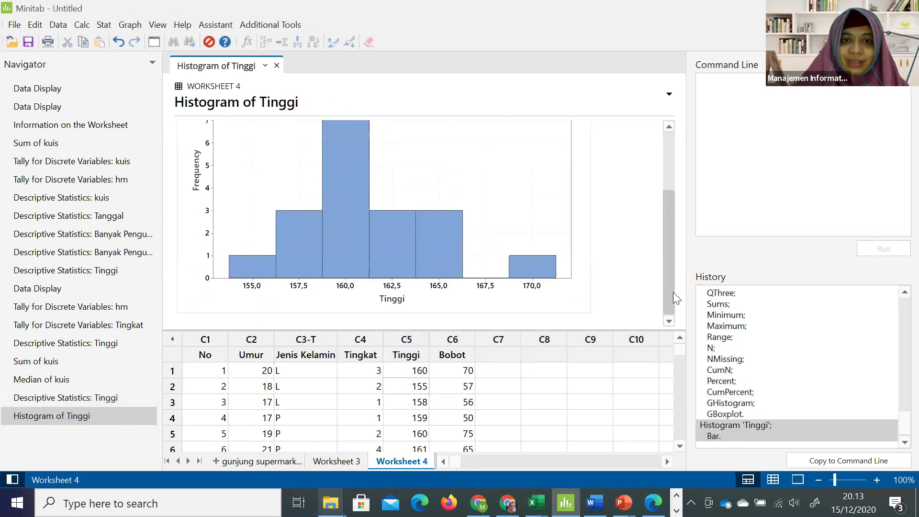
Set up a One Y line plot with symbols, using Mean as the function and Tinggi as the graph variable.
click(130, 25)
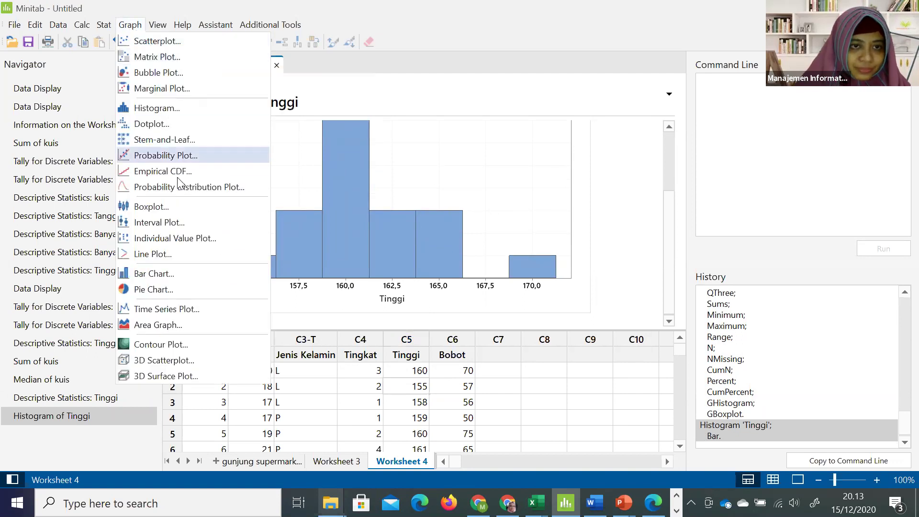
click(152, 254)
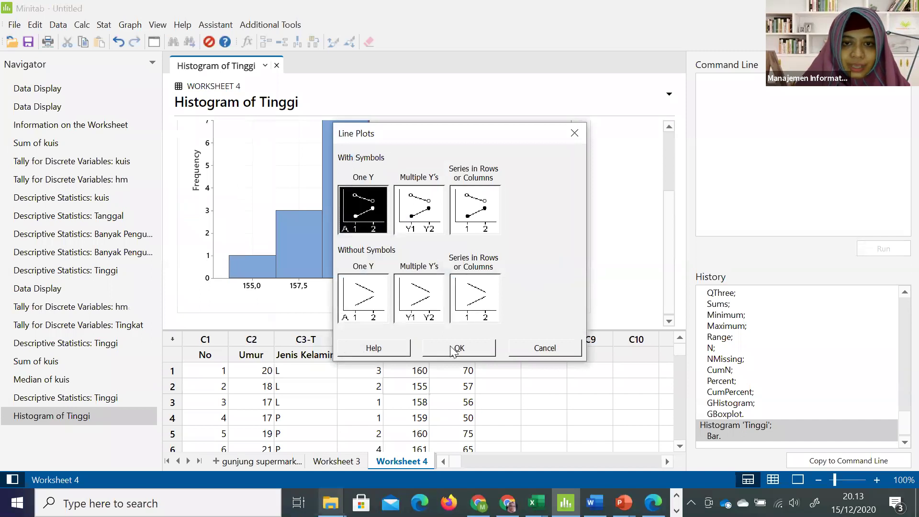
click(455, 348)
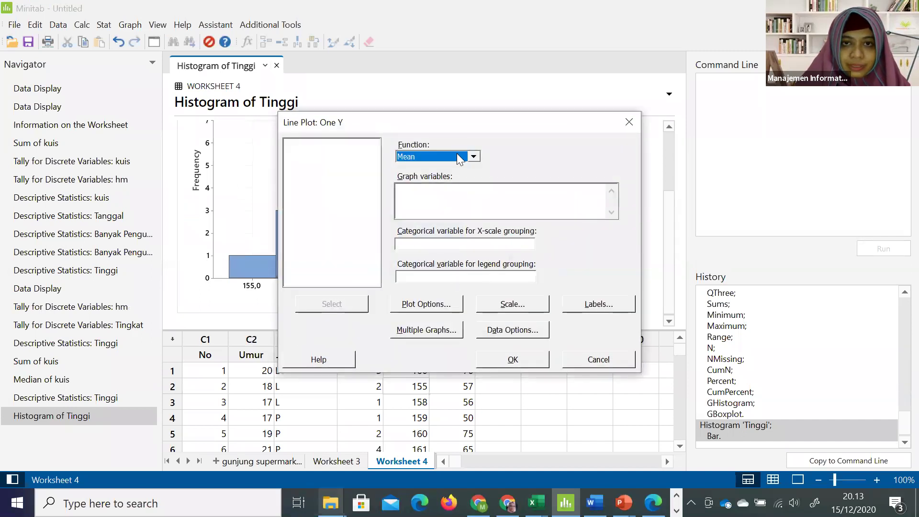
click(459, 158)
click(451, 168)
click(437, 190)
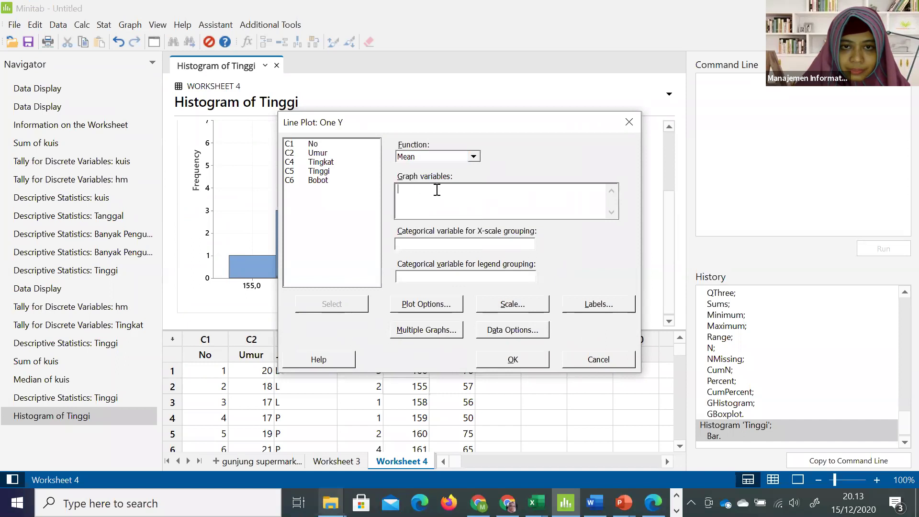
double_click(328, 171)
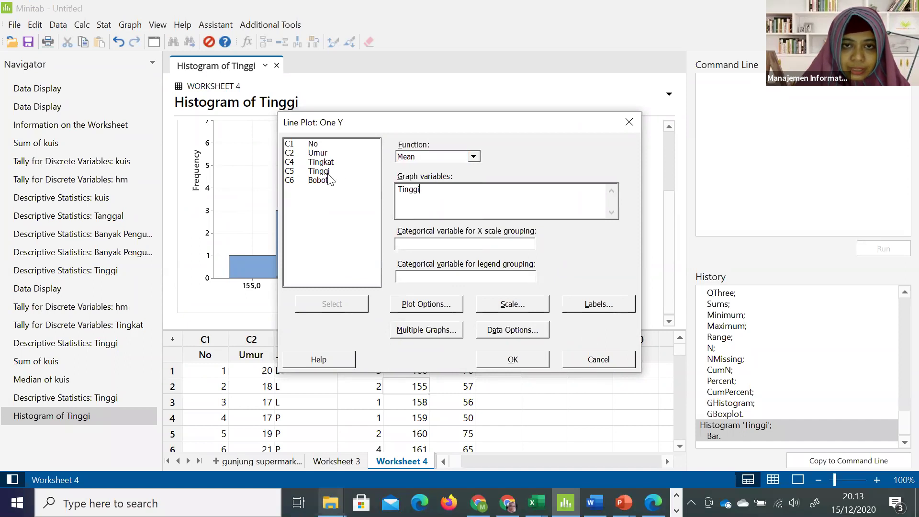
click(530, 358)
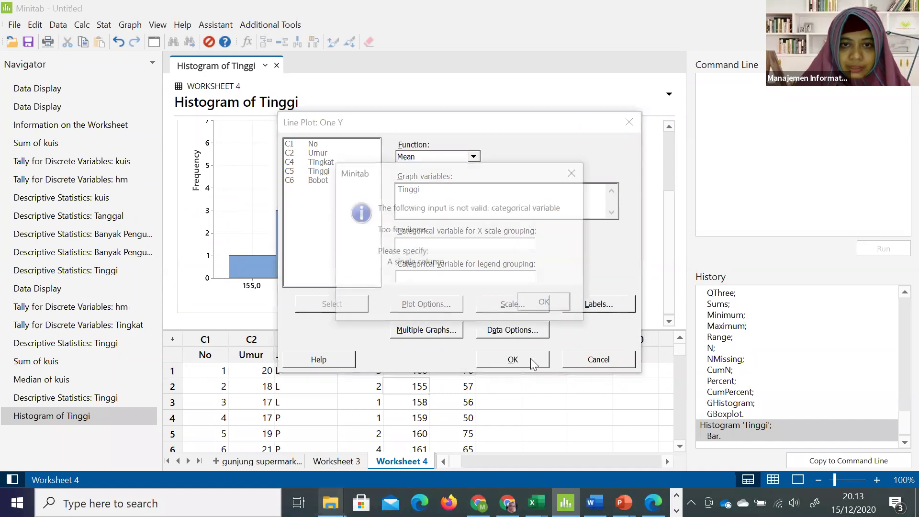
click(541, 303)
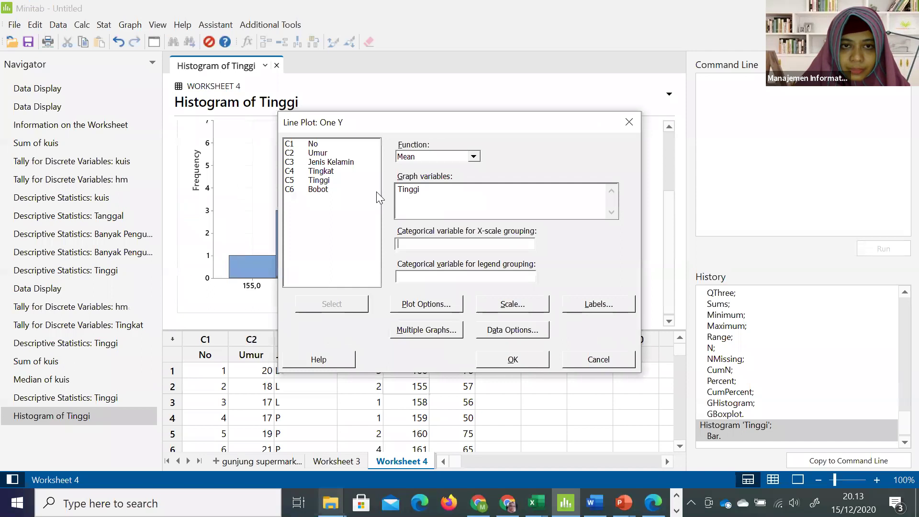
Create the line plot with Bobot as the X-scale grouping variable and Tingkat as the legend grouping variable.
double_click(325, 192)
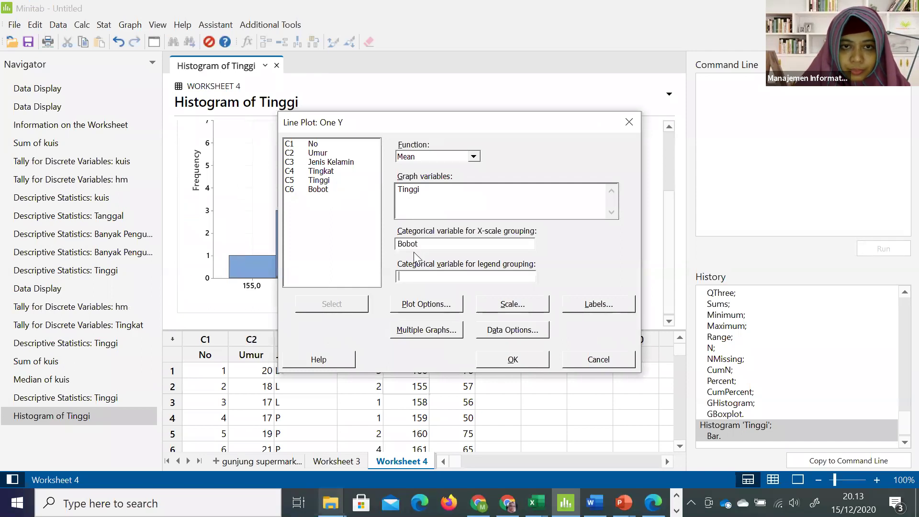
double_click(343, 171)
click(519, 359)
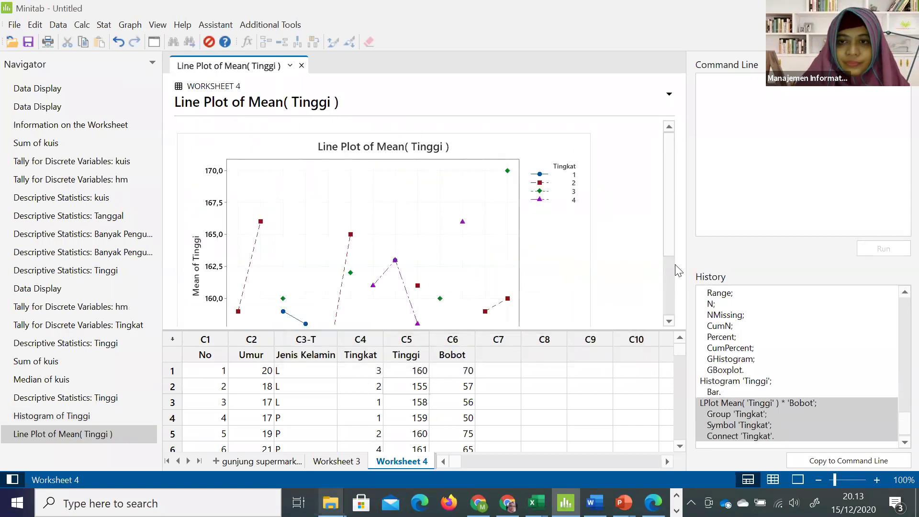
scroll(670, 230, down, 1)
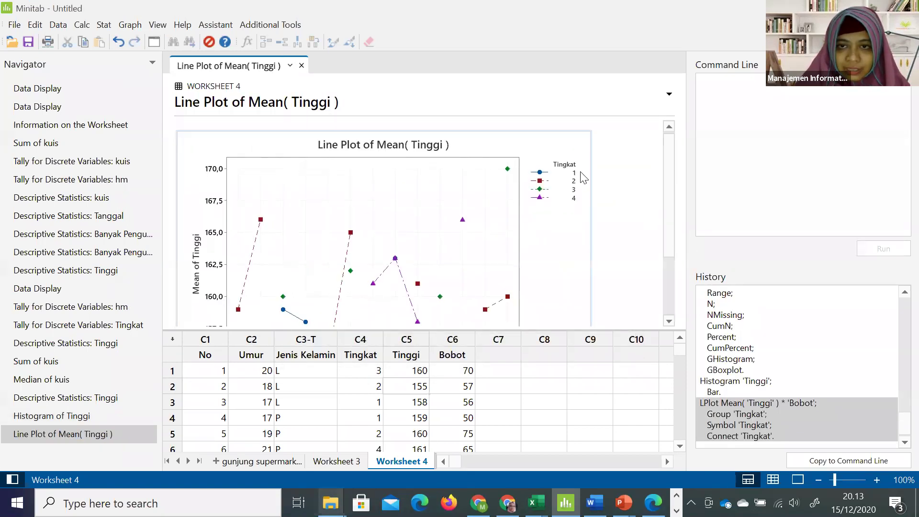
drag(670, 227, 682, 275)
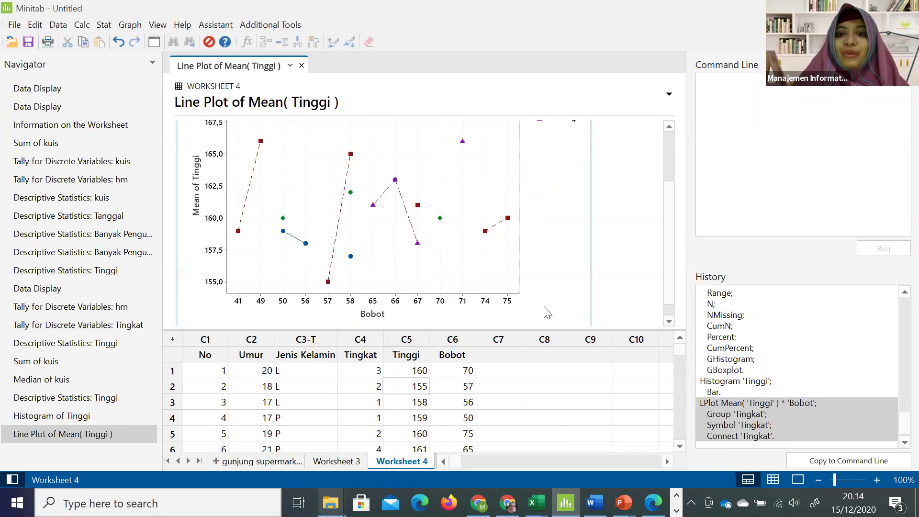
Switch to the Word module and look through the graph sections from the histogram to the scatterplot of Bobot vs Tinggi.
click(594, 502)
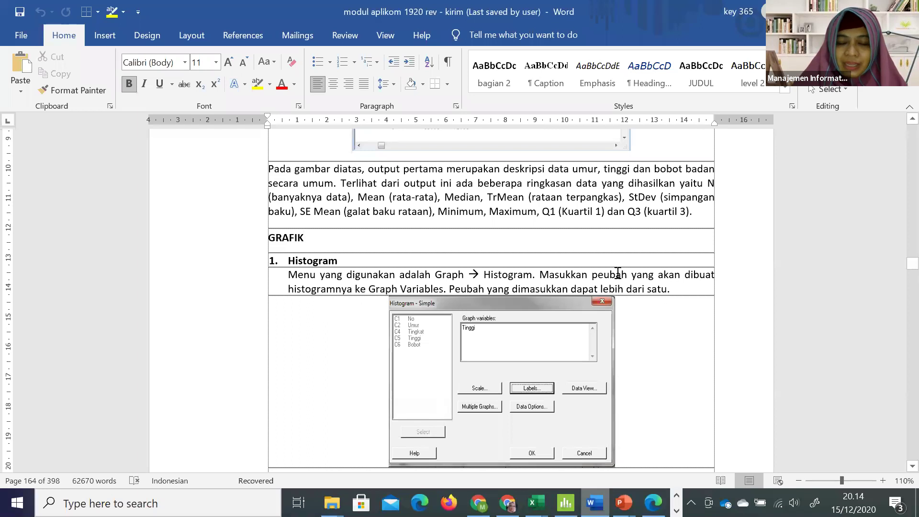
key(Page_Down)
key(Page_Down)
key(Page_Down)
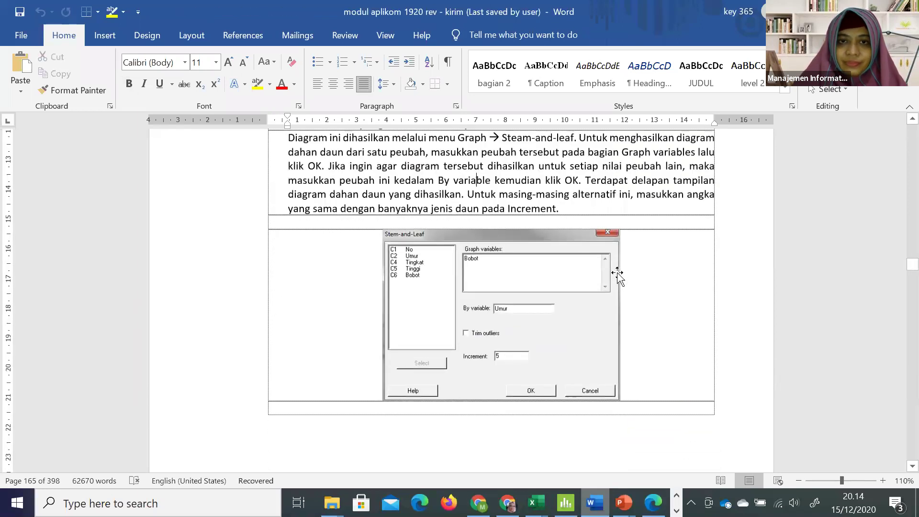
key(Page_Down)
key(Page_Down)
key(Page_Down)
key(Page_Down)
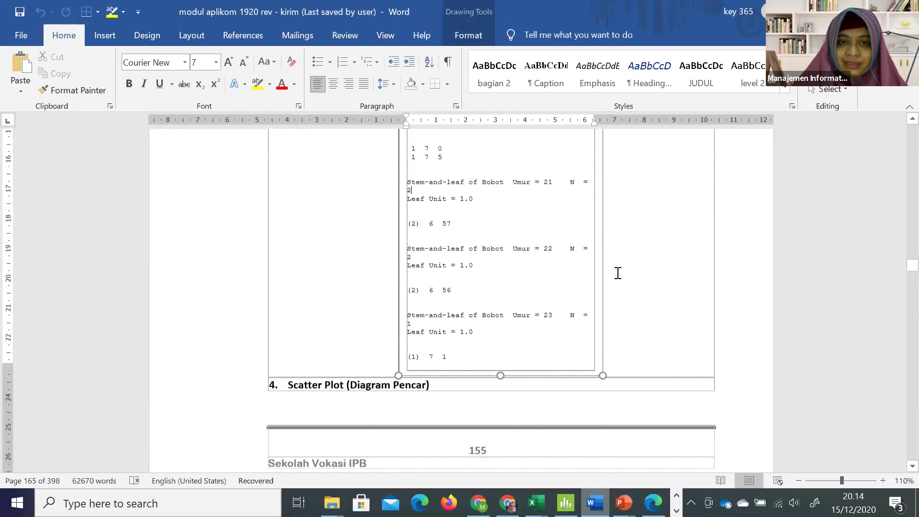
key(Page_Down)
key(Page_Down)
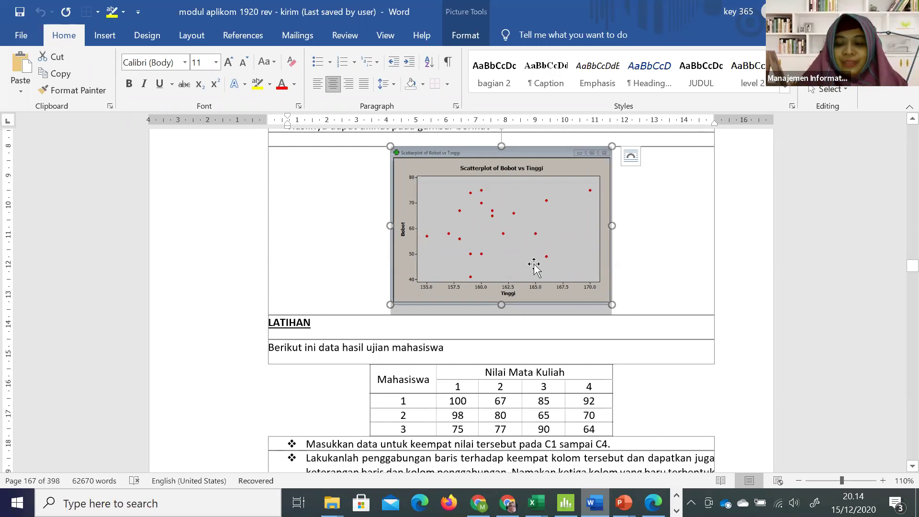
Examine the LATIHAN exercise with the student exam score table and its task list.
double_click(297, 317)
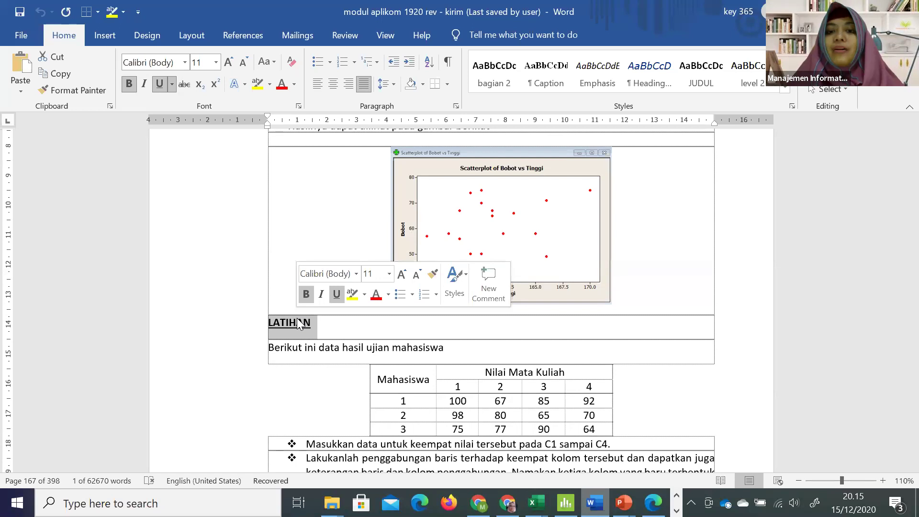
click(432, 390)
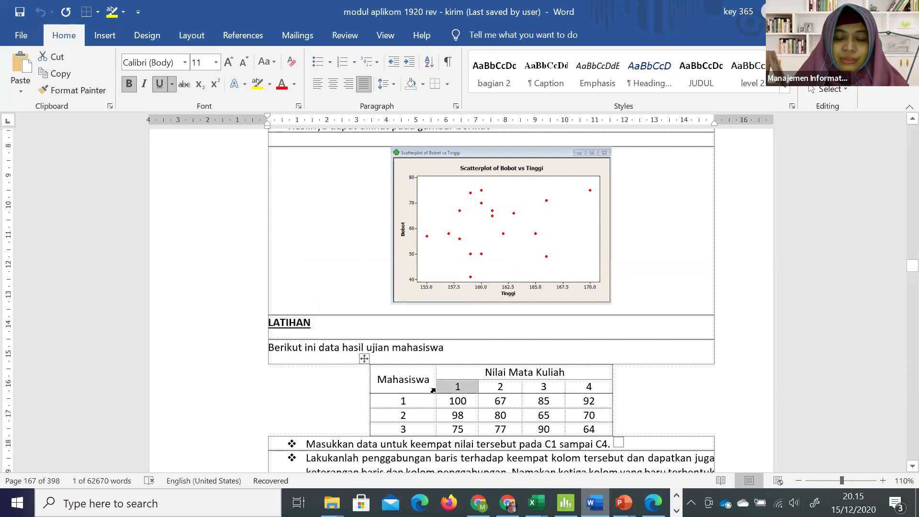
drag(445, 389, 606, 415)
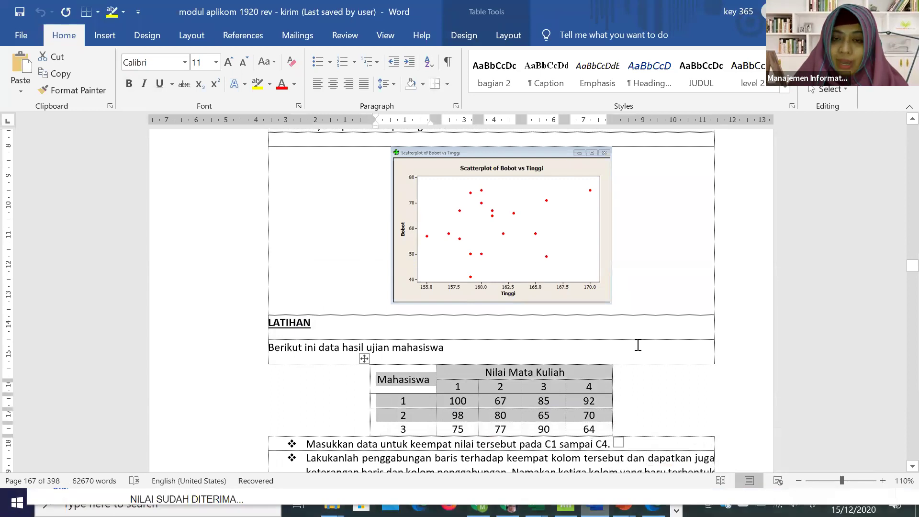
click(637, 344)
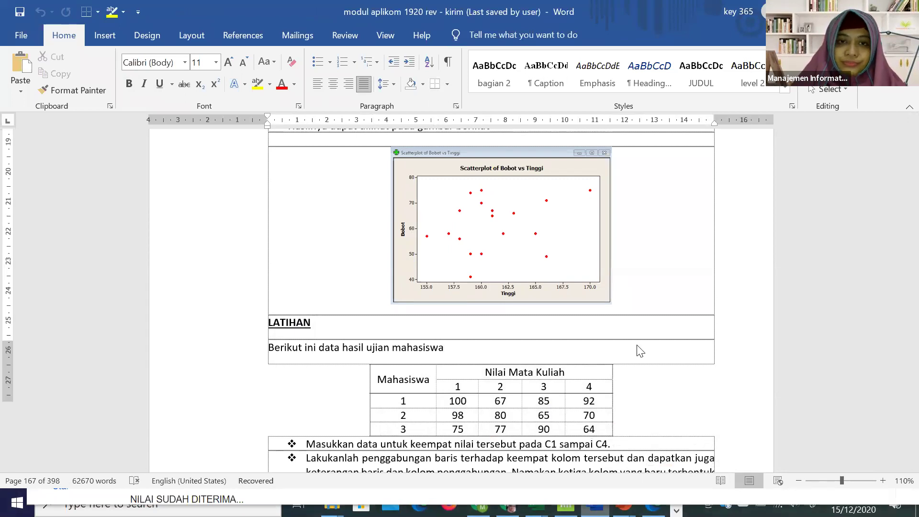
scroll(637, 349, down, 7)
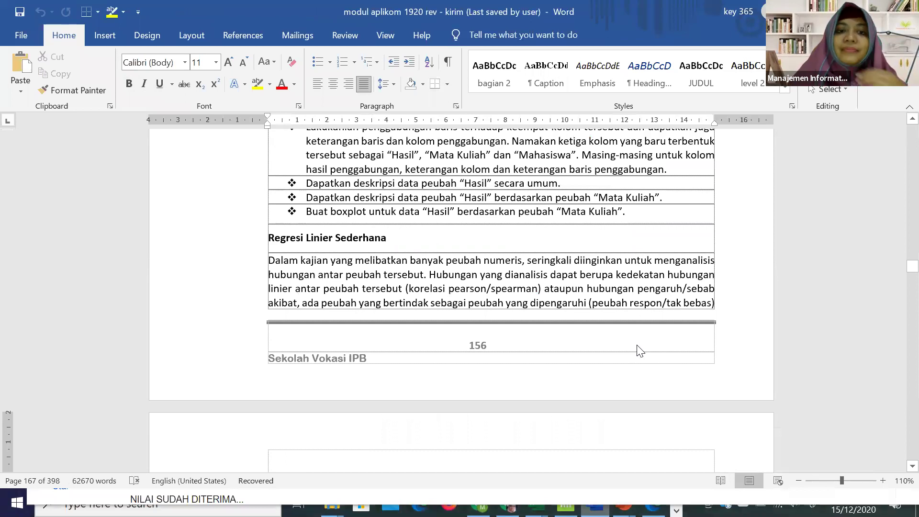
Read the Regresi Linier Sederhana section, including its data table and the explanation of regression analysis.
drag(397, 241, 271, 245)
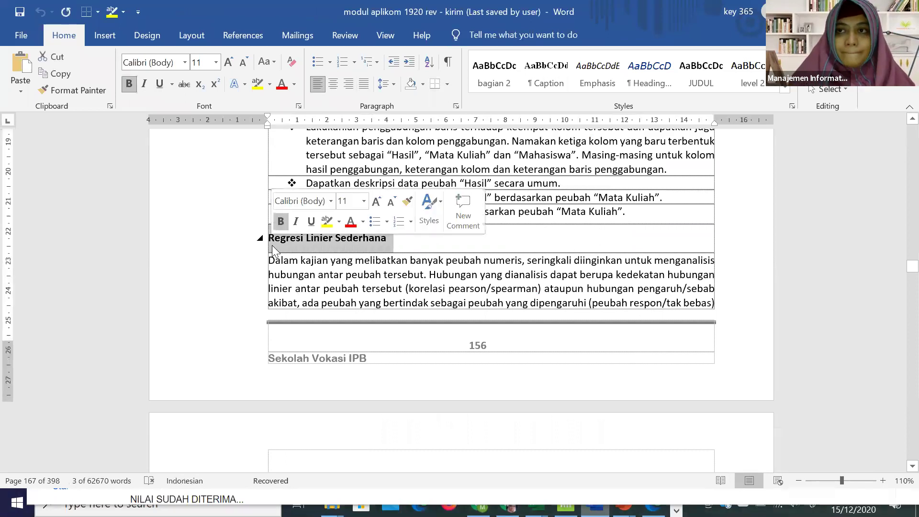
click(409, 287)
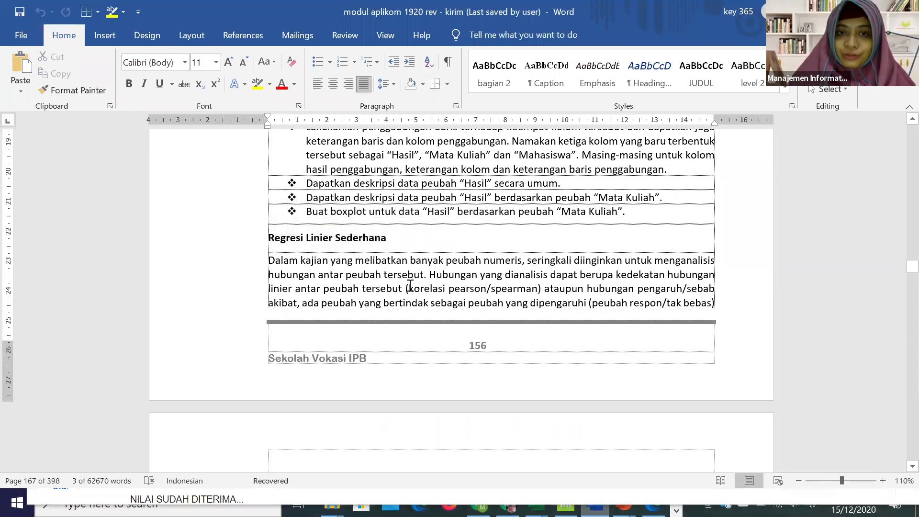
scroll(677, 303, down, 5)
click(676, 302)
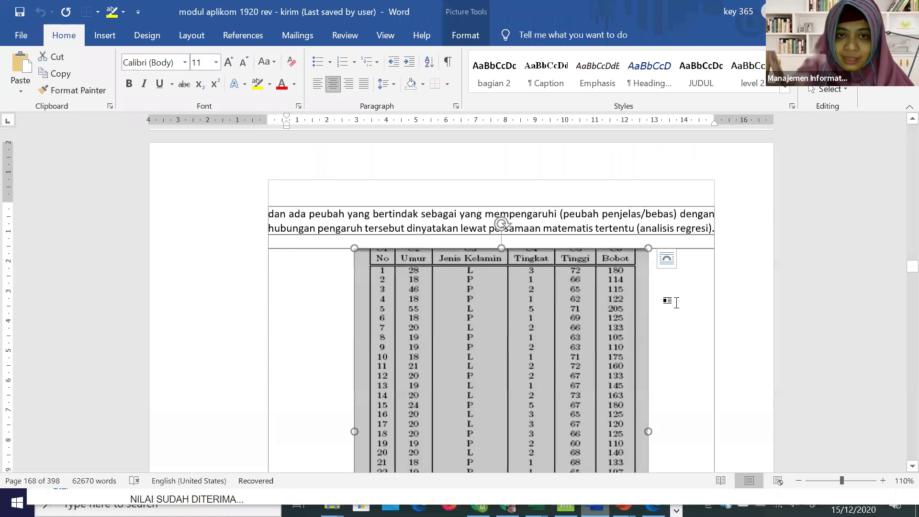
click(676, 302)
scroll(676, 302, down, 6)
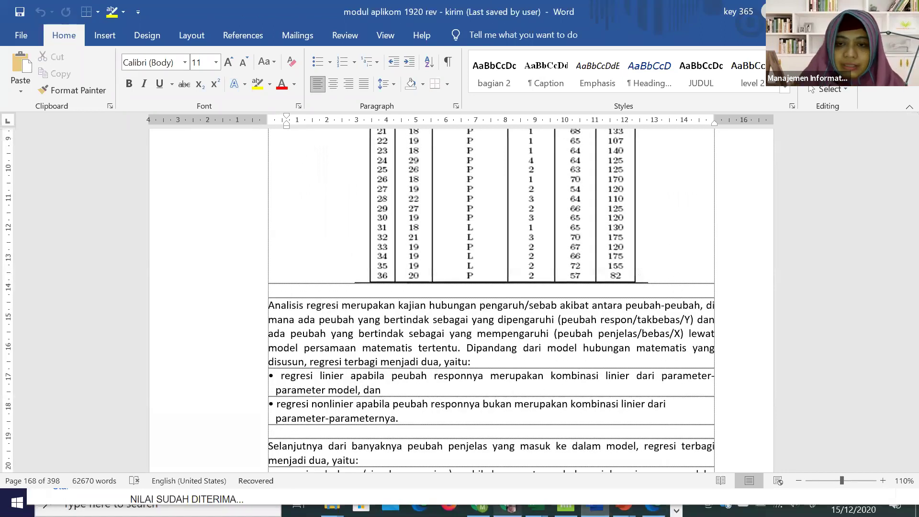
key(alt+Tab)
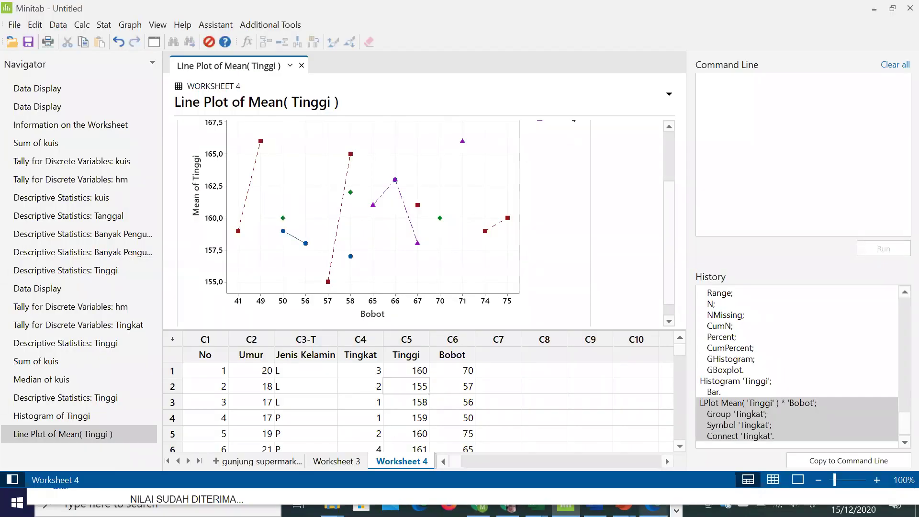
key(super+Down)
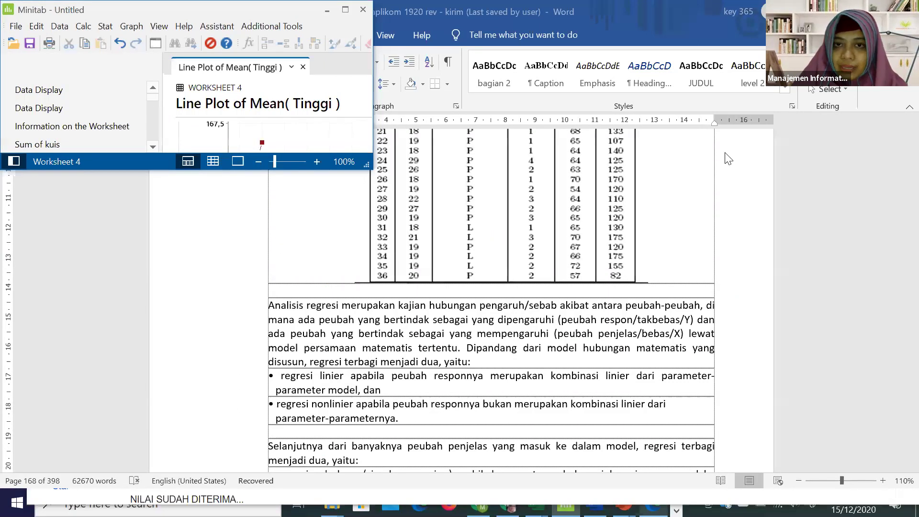
key(alt+Tab)
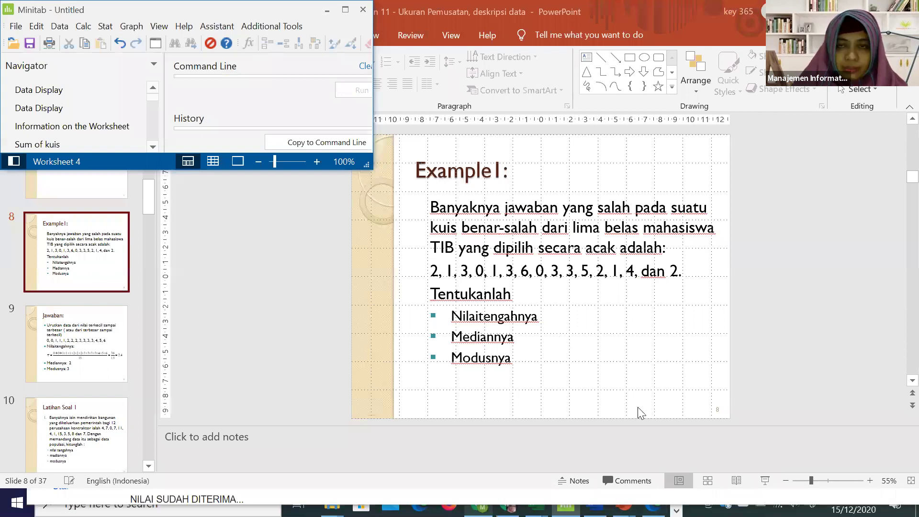
key(alt+Tab)
key(Tab)
key(Tab)
key(Tab)
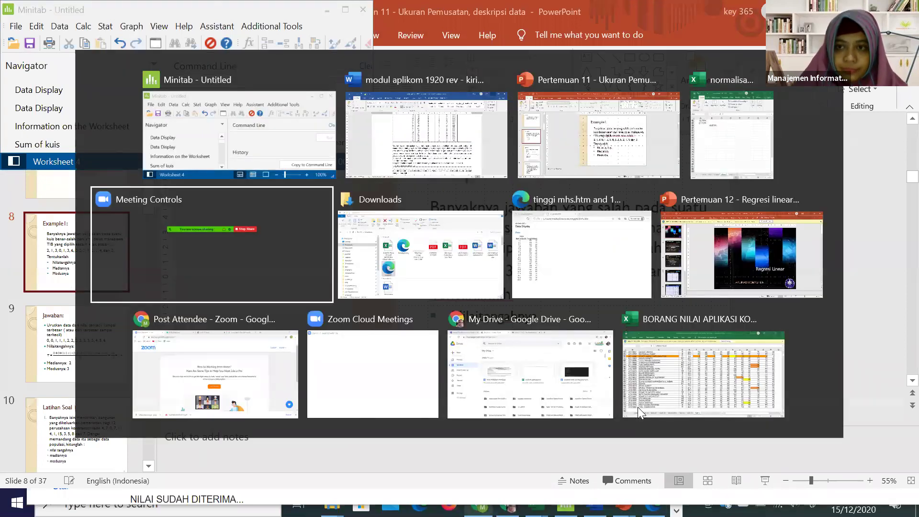
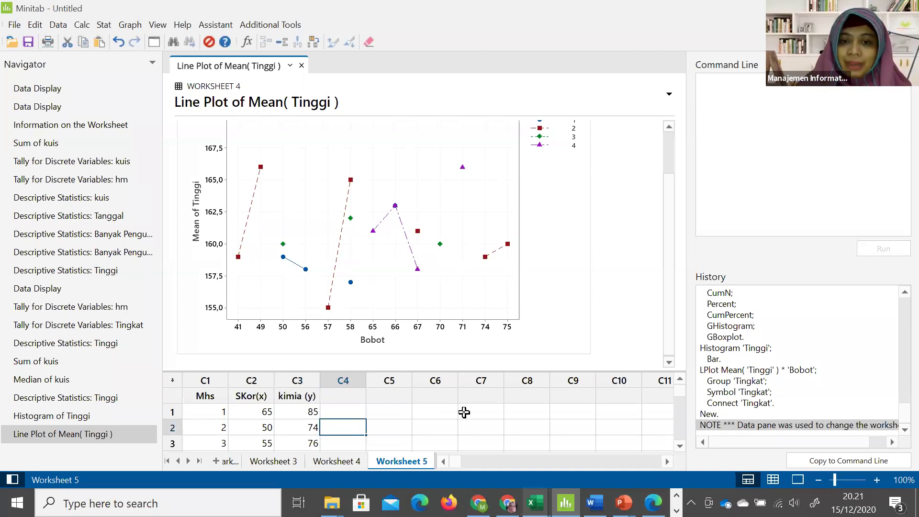
In the Excel workbook normalisasi 1NF_2NF, enter "variabel bebas" in D66 and "variabel tak bebas" in D67.
mouse_move(595, 503)
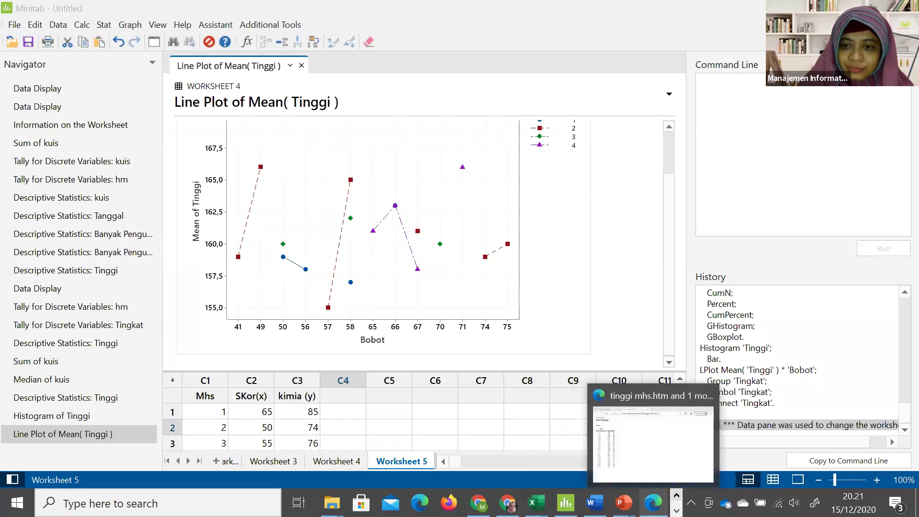
click(676, 495)
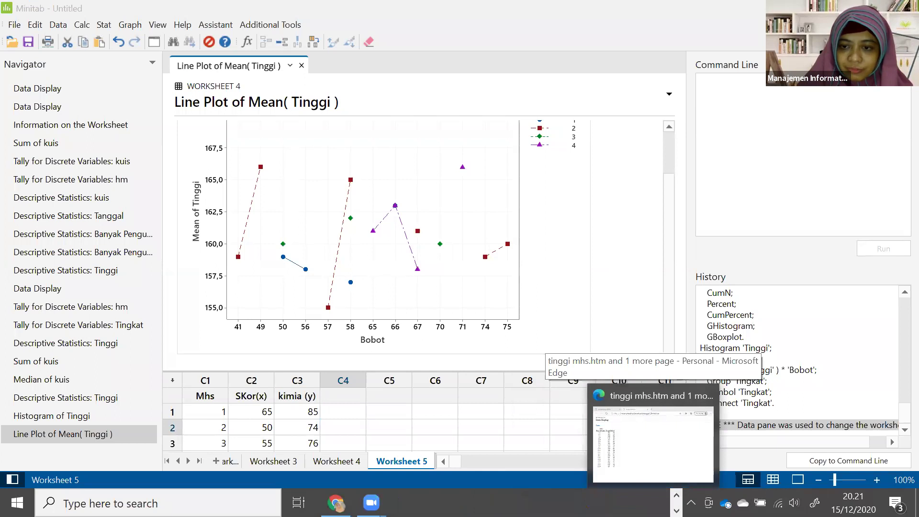
click(678, 494)
mouse_move(535, 503)
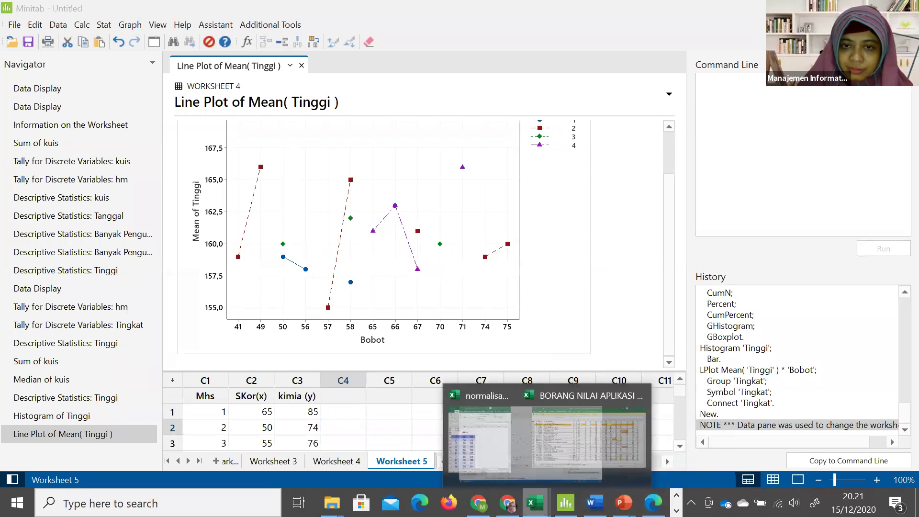
click(478, 453)
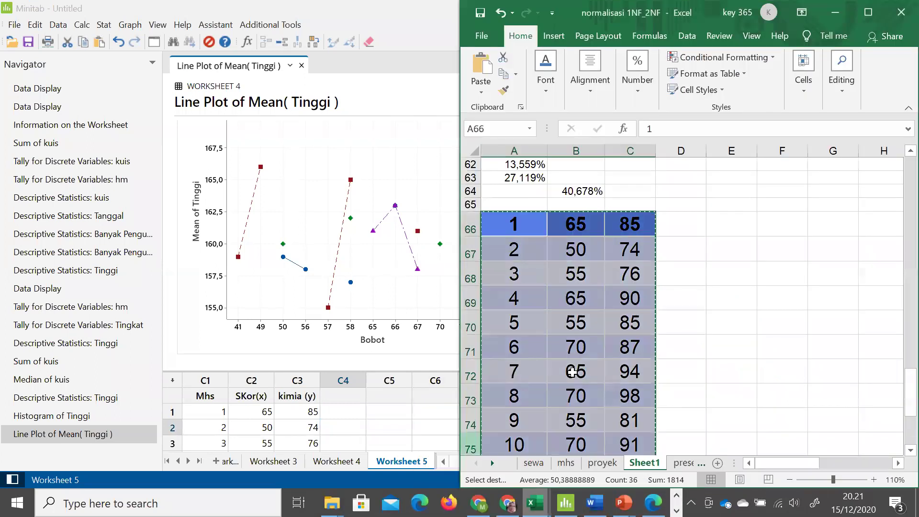
click(706, 231)
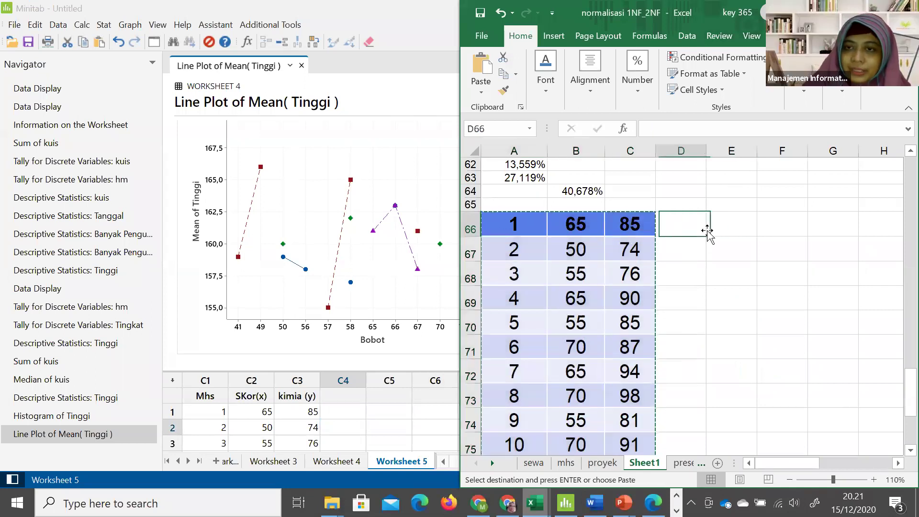
text(variab)
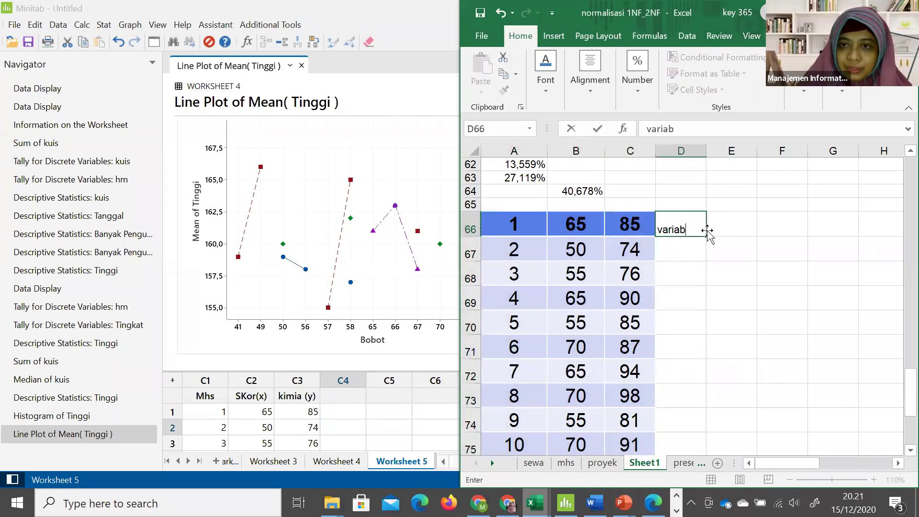
text(lel be)
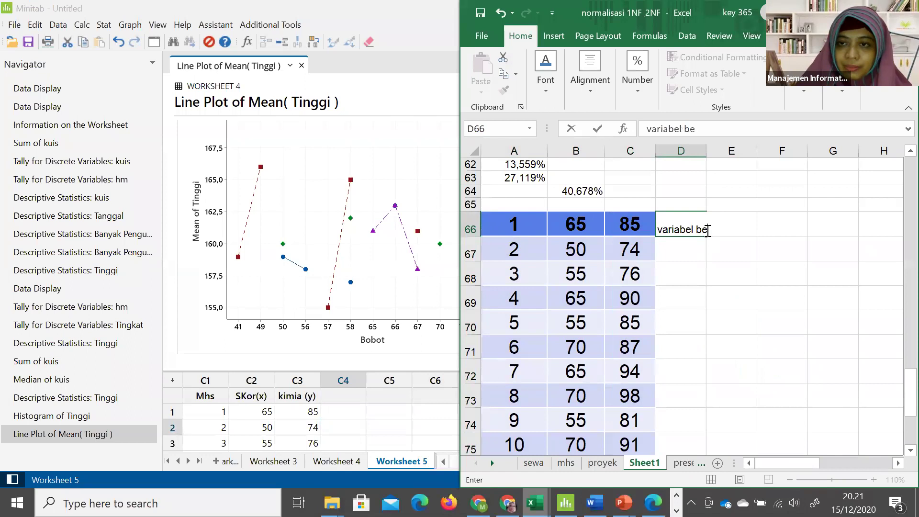
text(bas)
key(Return)
text(vari)
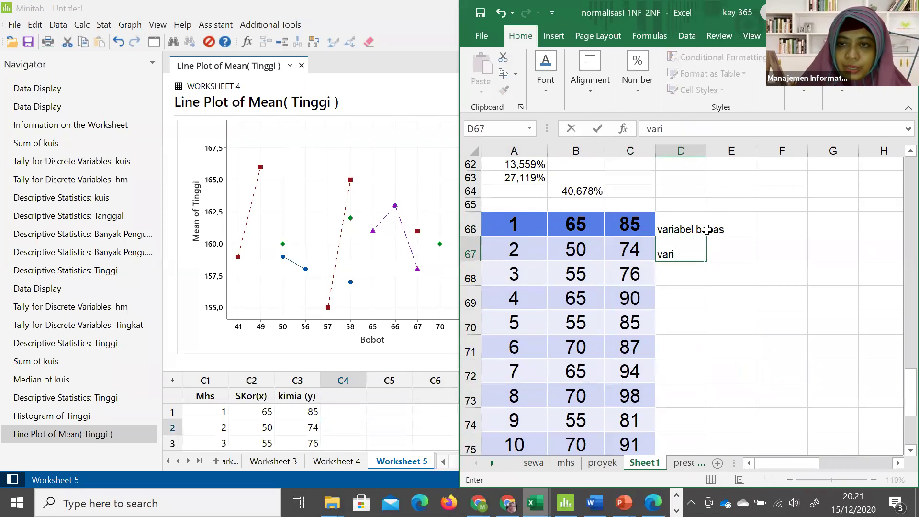
text(abel tak bebas)
key(ctrl+Return)
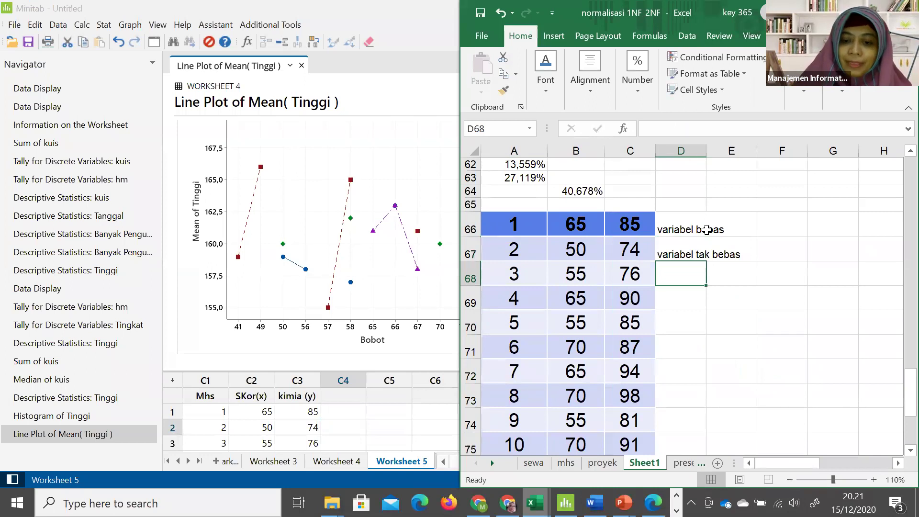
Enter the question "adakah hub antara nilai UN dengan nilai aplikom?" in cell D68.
text(adakah hub antara nilai)
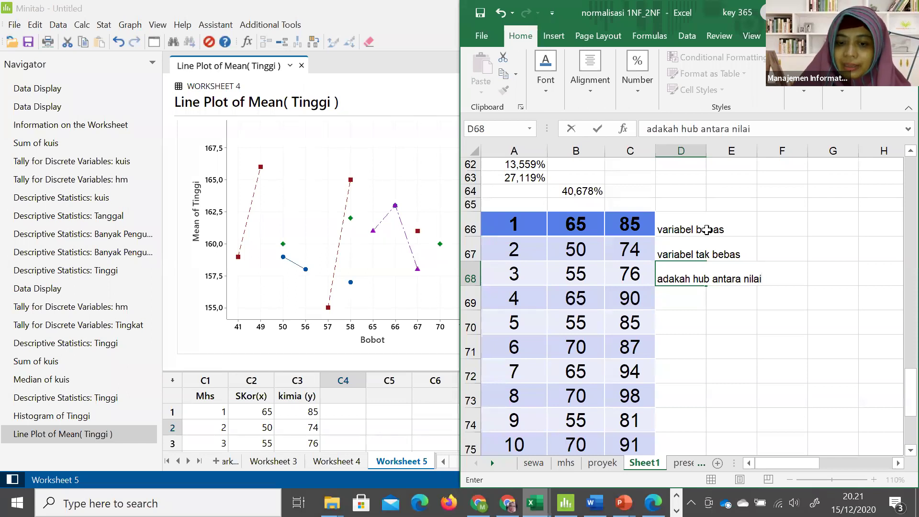
text( UN dengan)
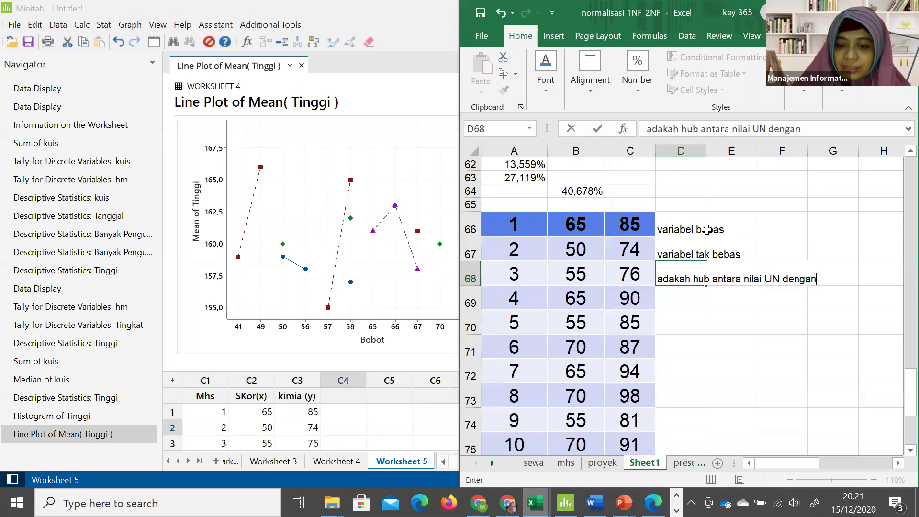
text( nilai ap)
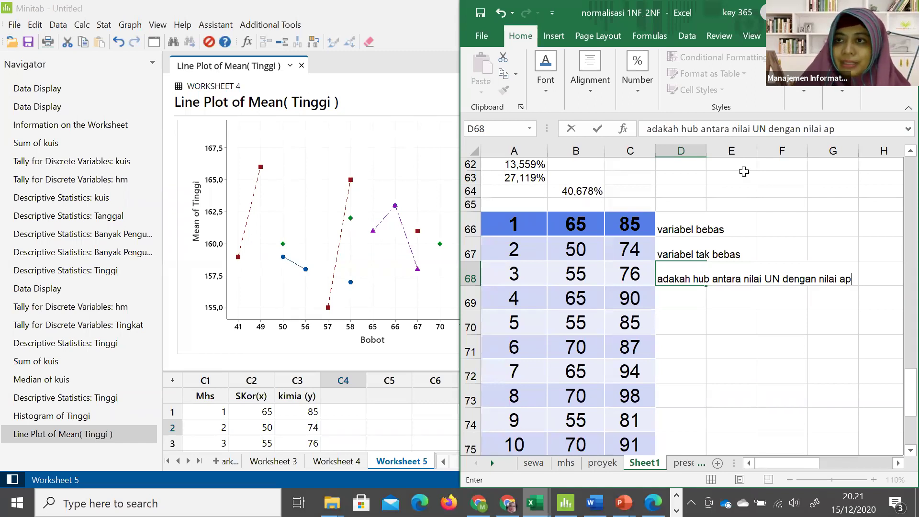
text(likom?)
key(Return)
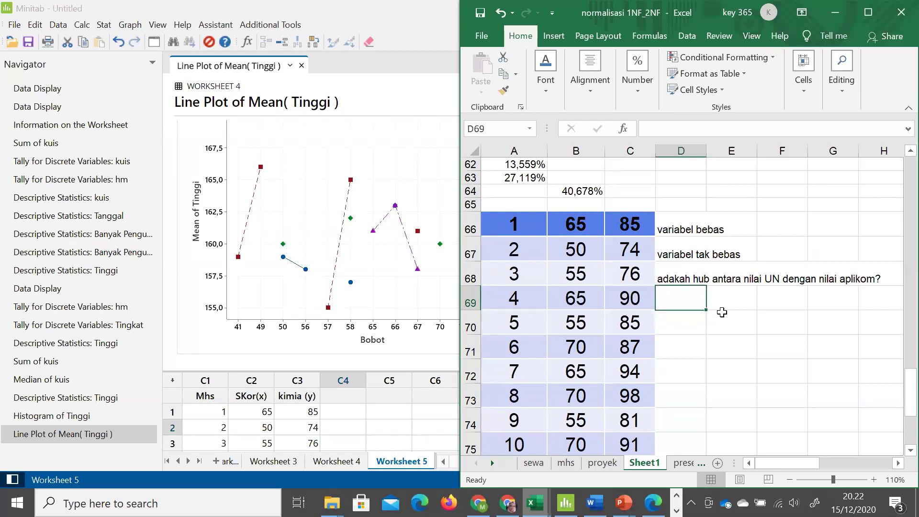
Change UN to US in the research question in cell D68.
double_click(678, 278)
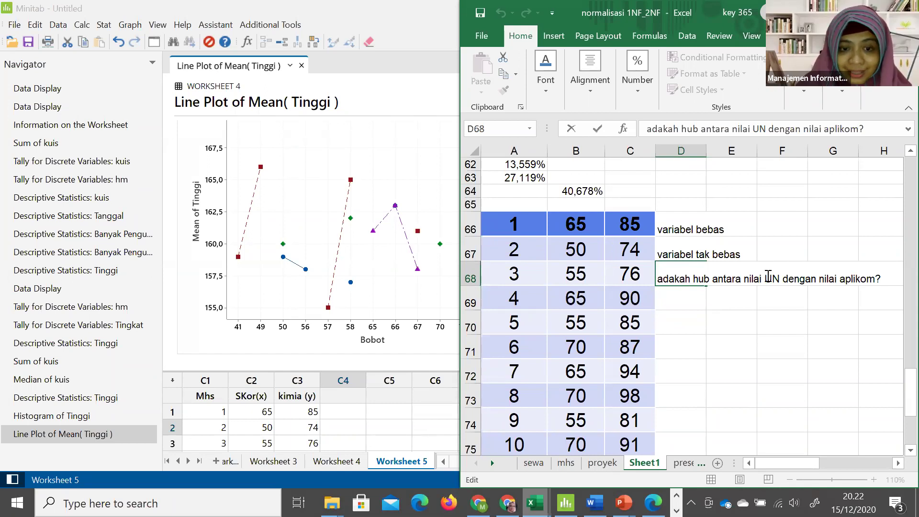
drag(769, 277, 778, 278)
key(BackSpace)
text(S)
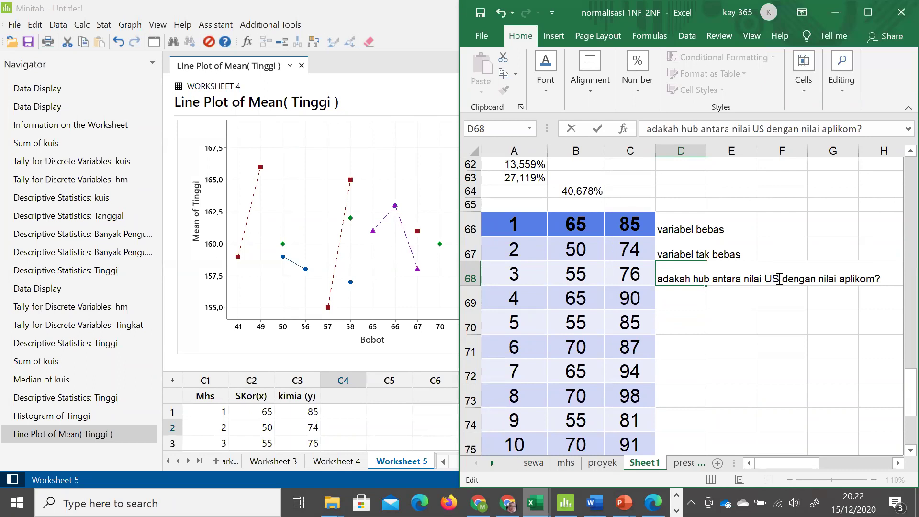
click(687, 300)
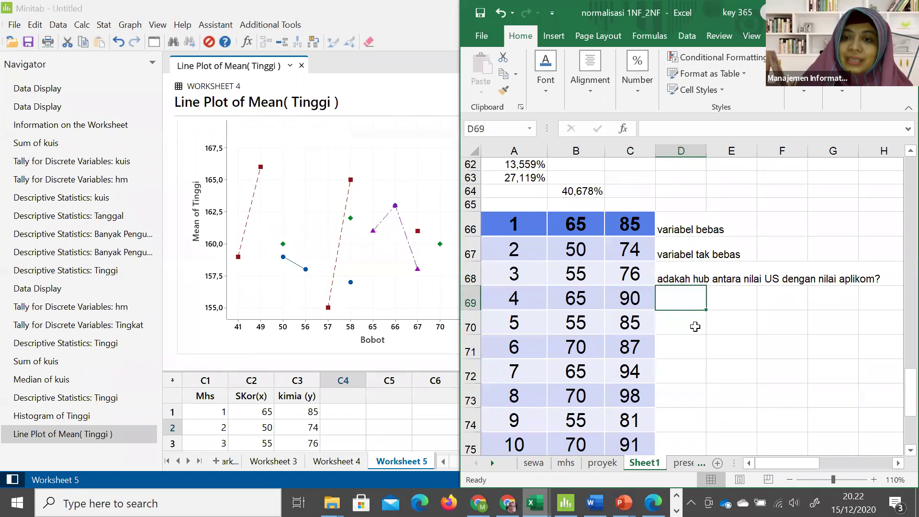
click(694, 326)
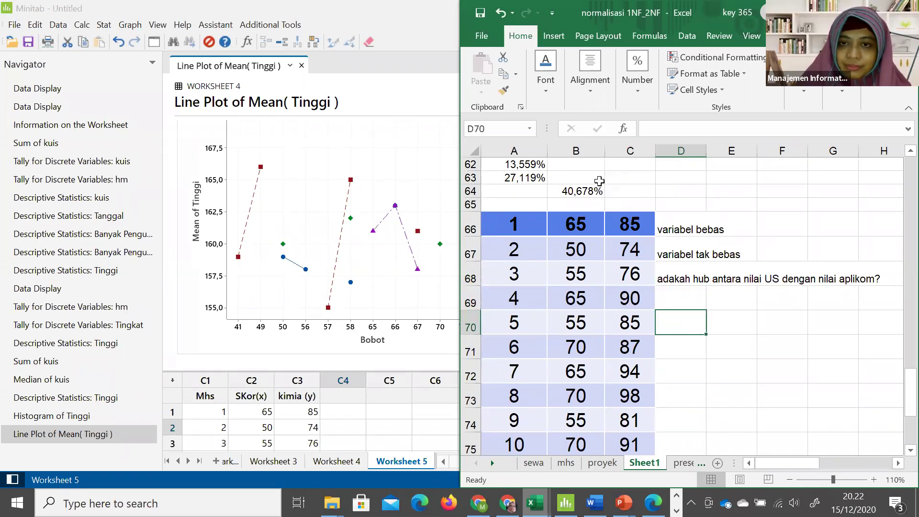
Enter the headings "US", "aplikom" and "th kemarin" in cells B65 to D65 above the data table.
click(590, 200)
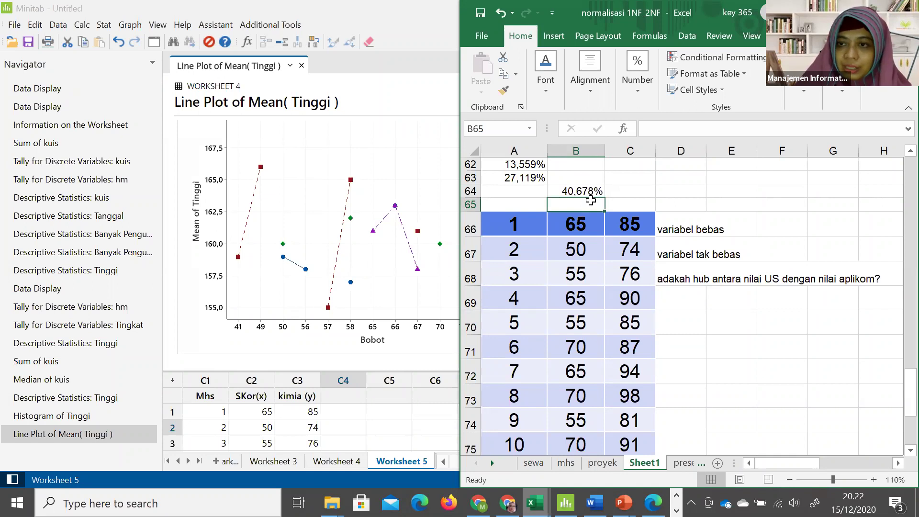
text(US)
key(Tab)
text(aplikom)
key(Tab)
text(th kemarin)
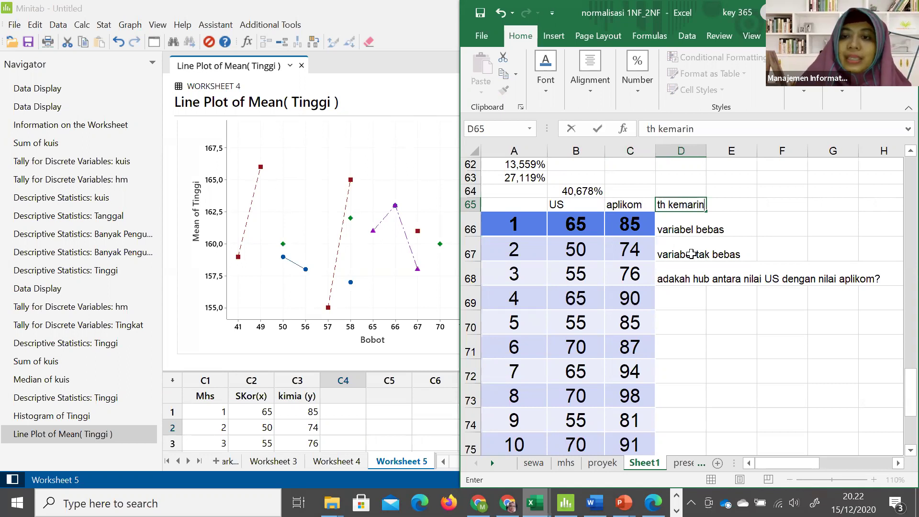
click(696, 299)
Widen column D just enough for the "variabel tak bebas" label to fit.
click(674, 278)
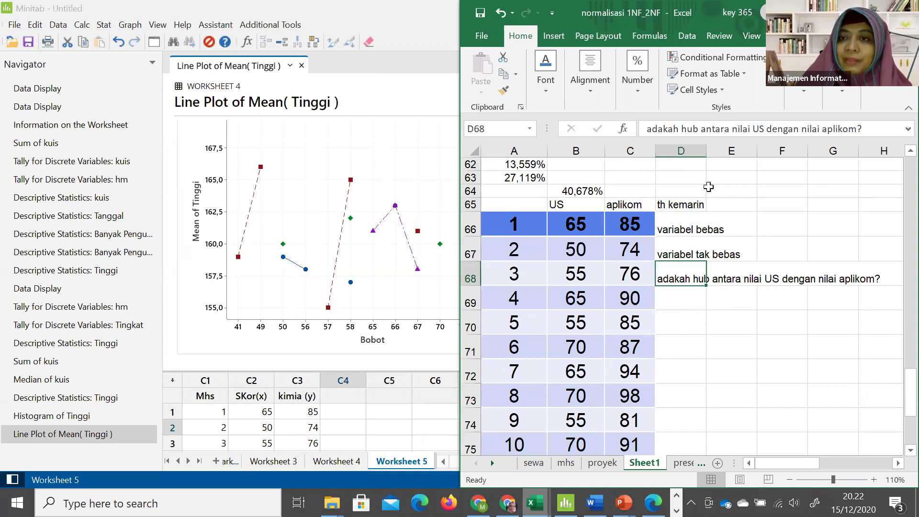
double_click(703, 152)
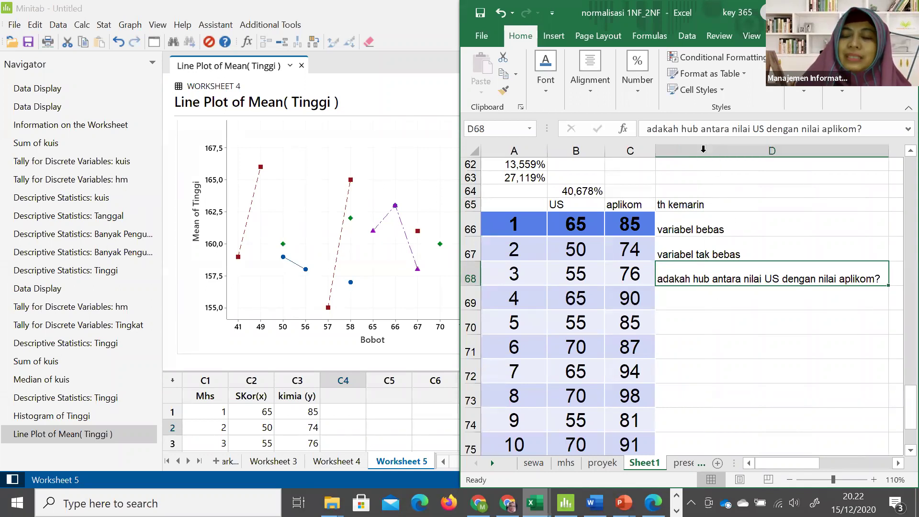
drag(889, 151, 747, 171)
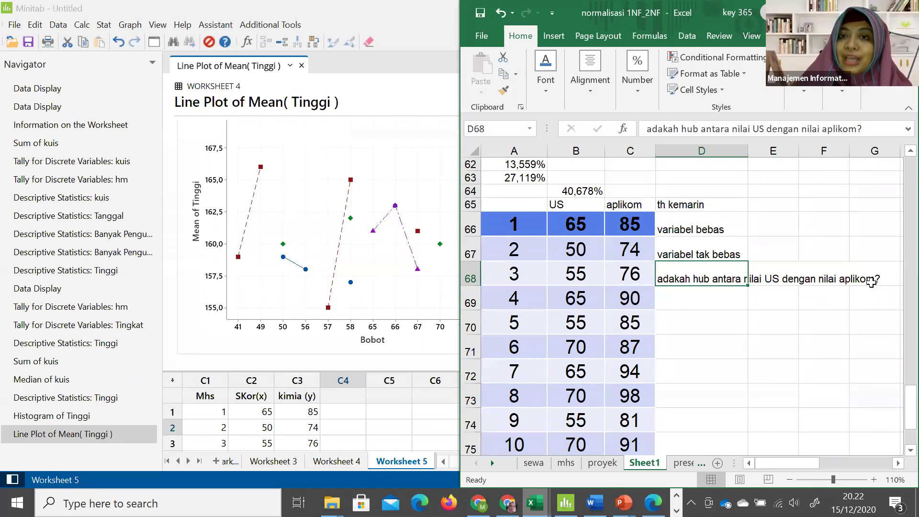
click(812, 314)
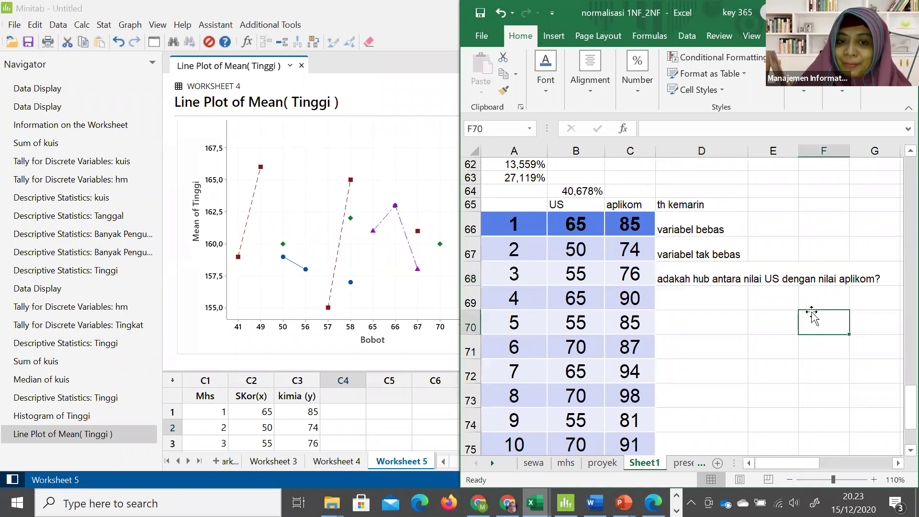
click(826, 290)
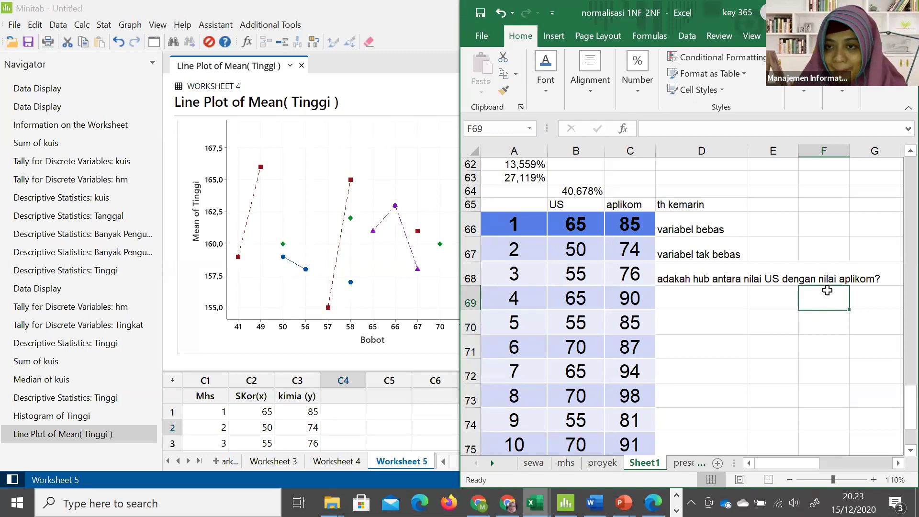
Enter "US" beside variabel bebas in E66 and "aplikom" beside variabel tak bebas in E67.
click(780, 226)
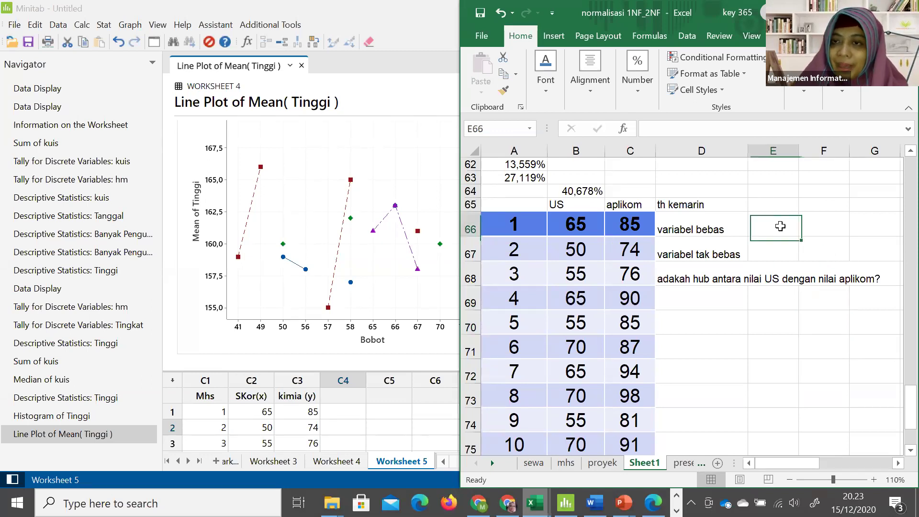
text(US)
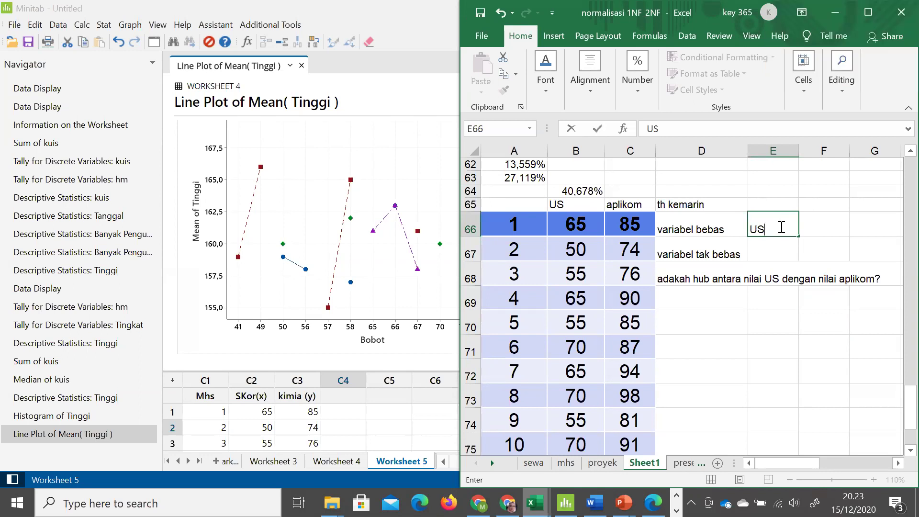
key(Return)
text(aplik)
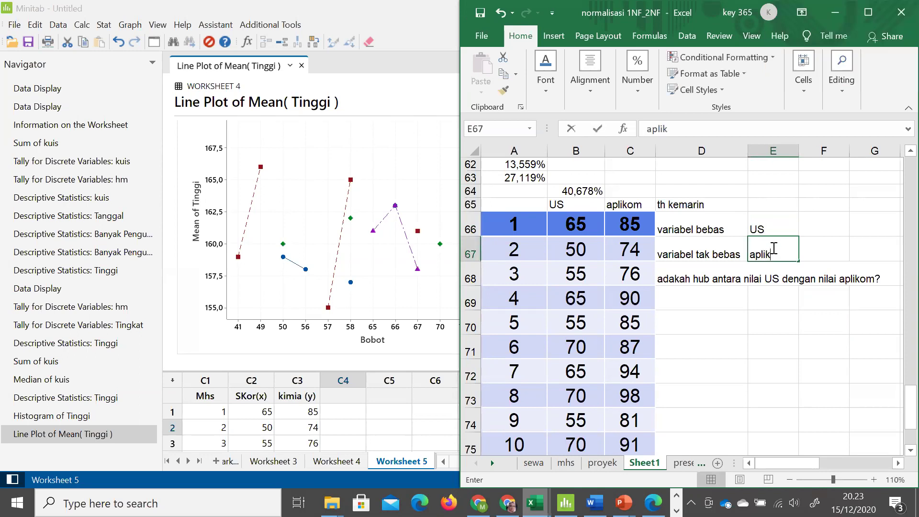
text(om)
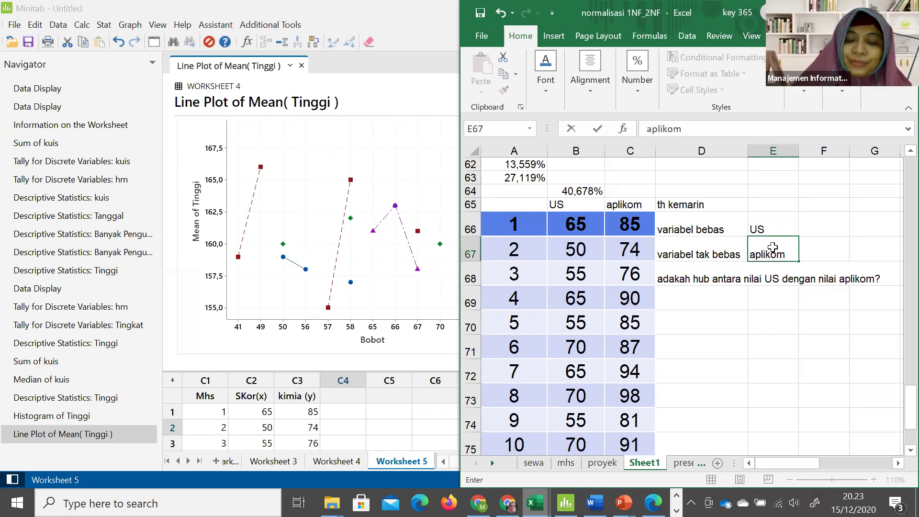
Switch to Minitab and start a Fitted Line Plot regression for Worksheet 5.
click(396, 409)
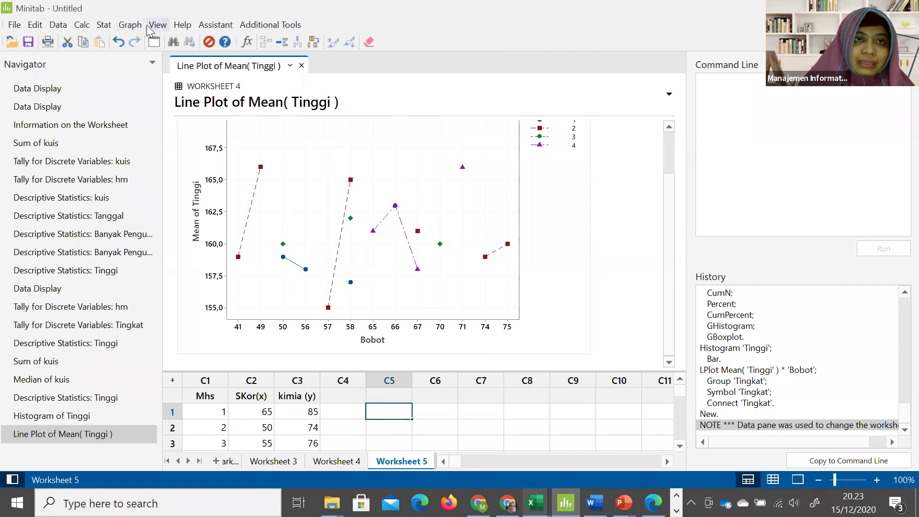
click(104, 24)
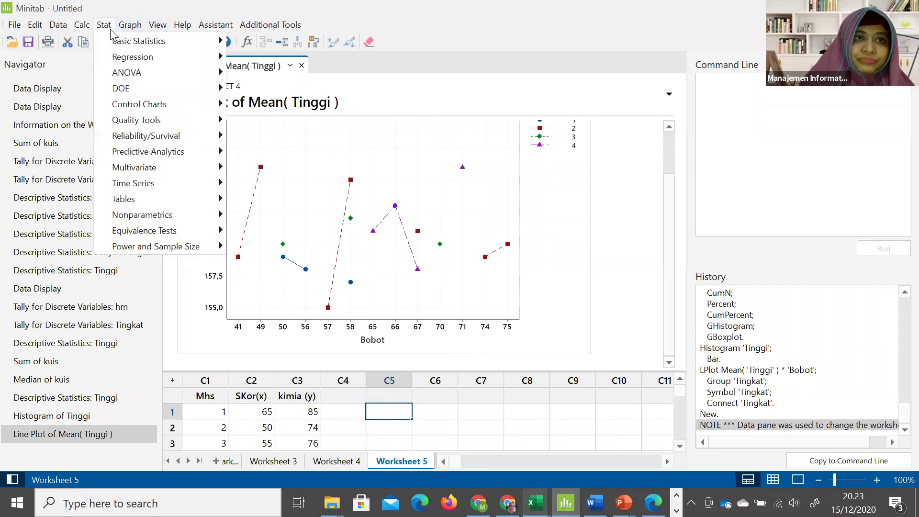
mouse_move(125, 47)
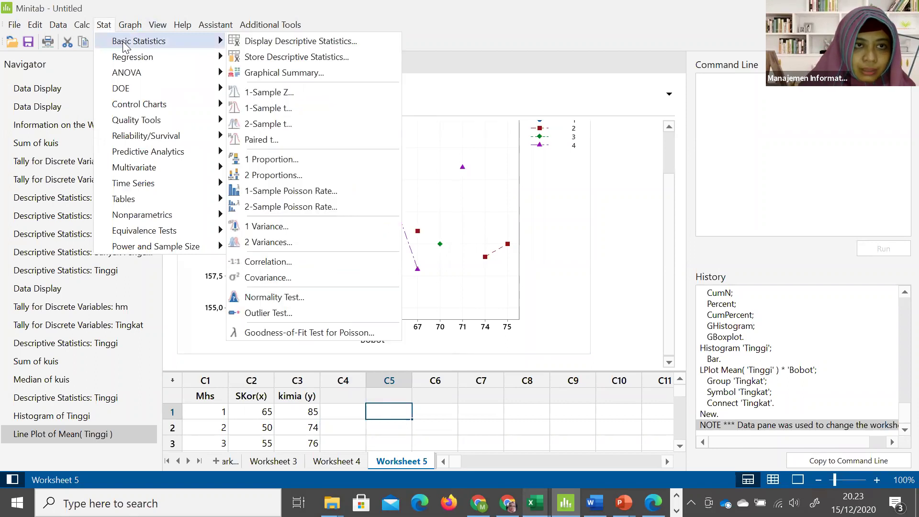
click(104, 25)
click(130, 25)
click(104, 25)
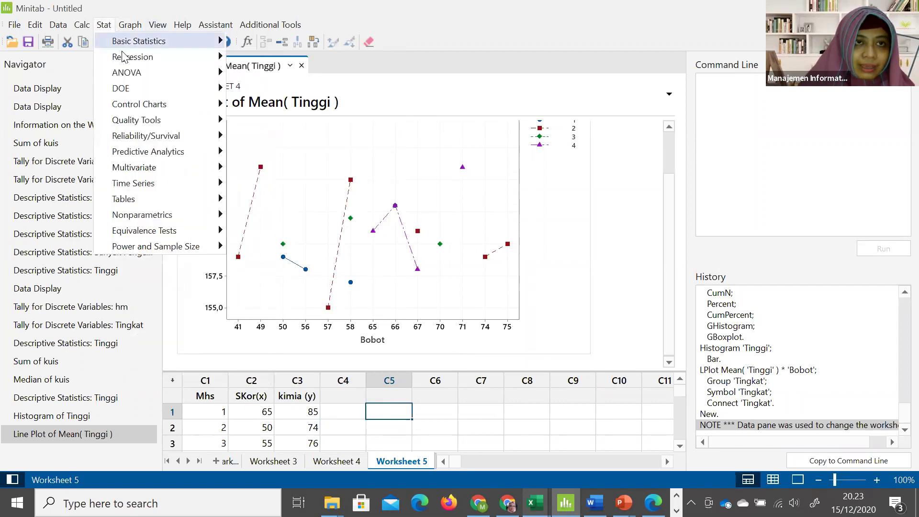
mouse_move(123, 57)
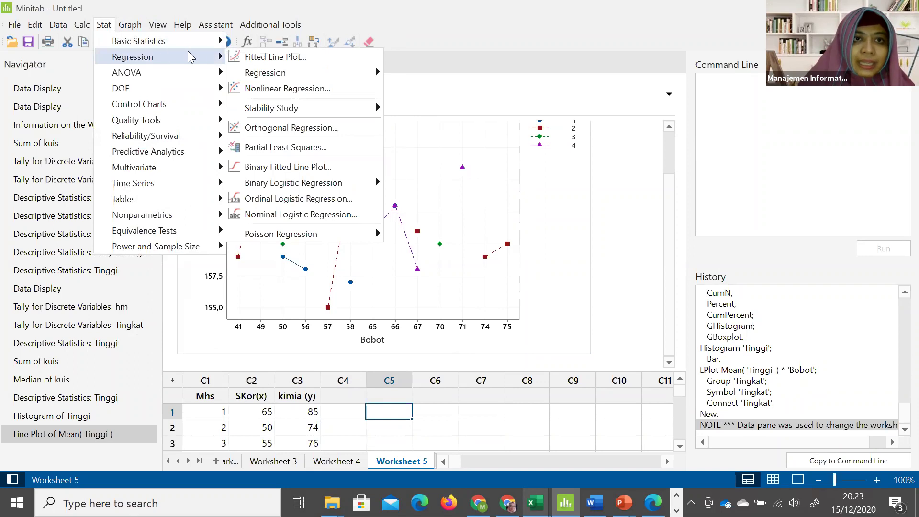
click(252, 57)
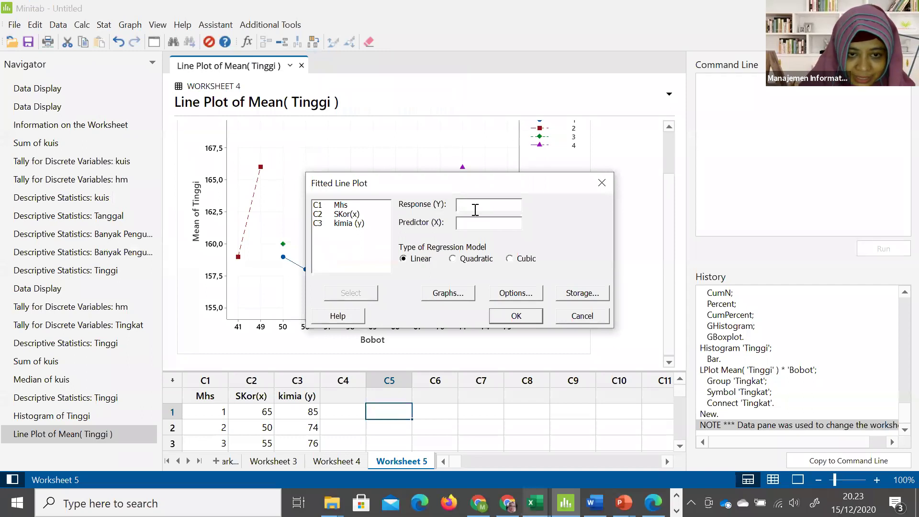
Generate the linear fitted line plot with kimia (y) as response and SKor(x) as predictor, and view the plot.
double_click(378, 224)
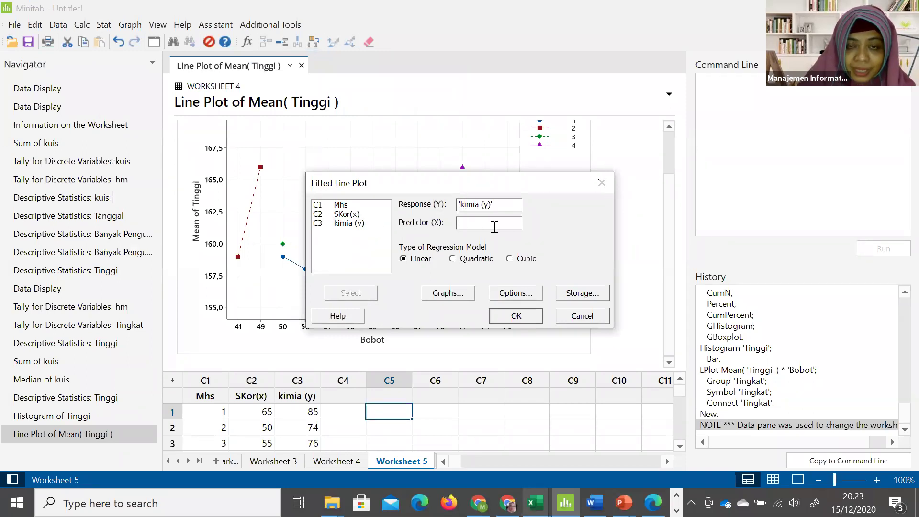
double_click(372, 214)
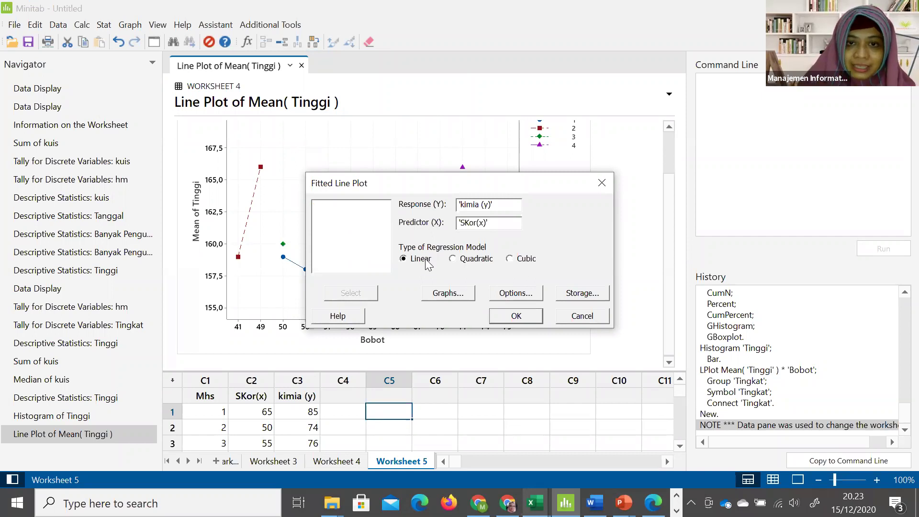
click(448, 293)
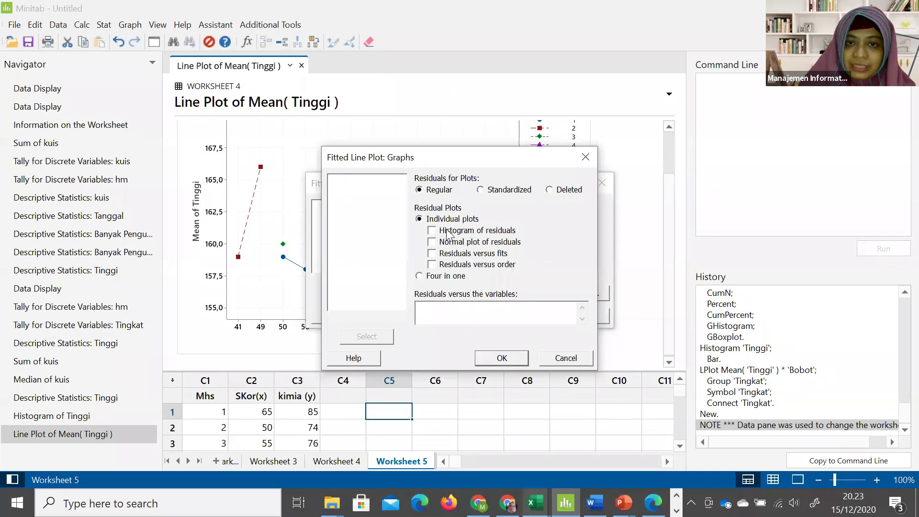
click(554, 357)
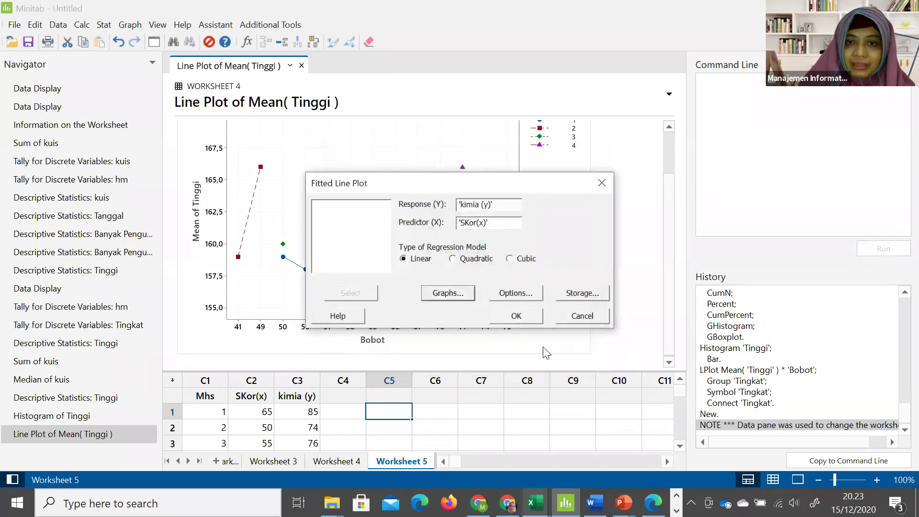
click(513, 316)
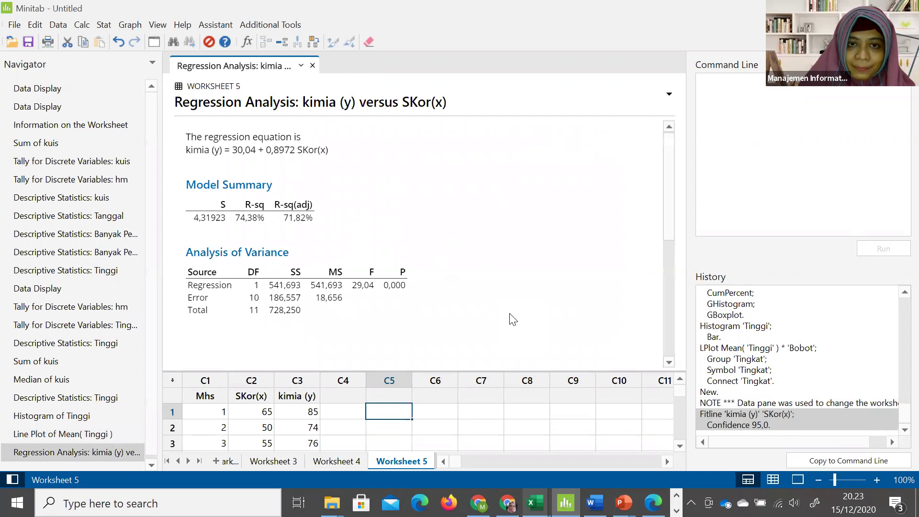
drag(668, 187, 684, 285)
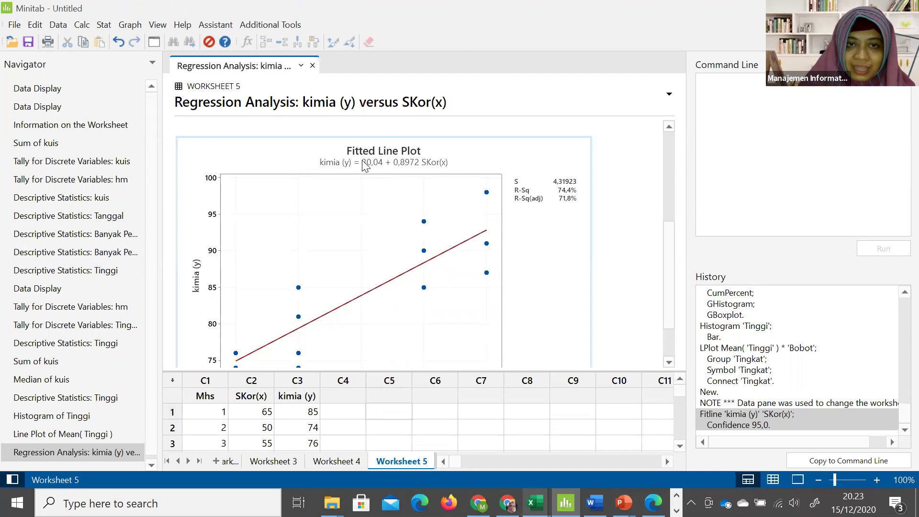
click(422, 168)
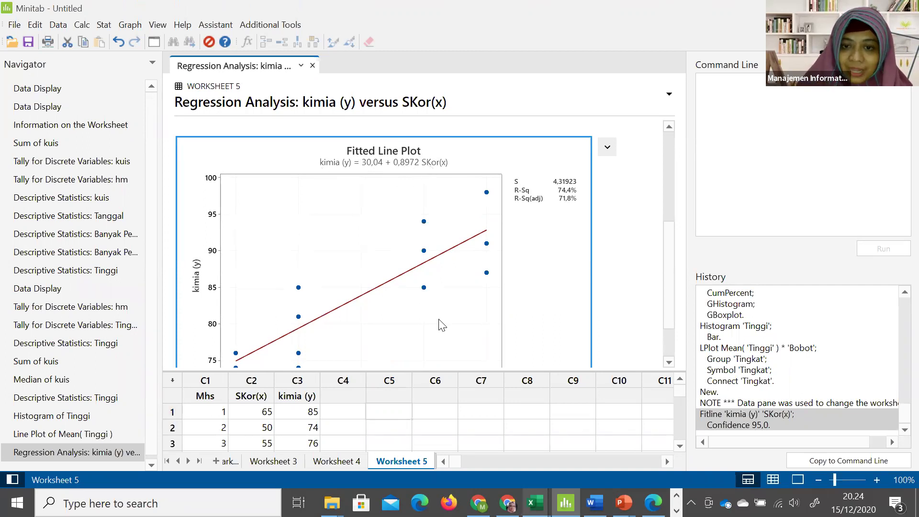
Switch to the normalisasi 1NF_2NF workbook in Excel and enter the prediction formula =30,04+0,8972*80 in cell D70.
mouse_move(536, 502)
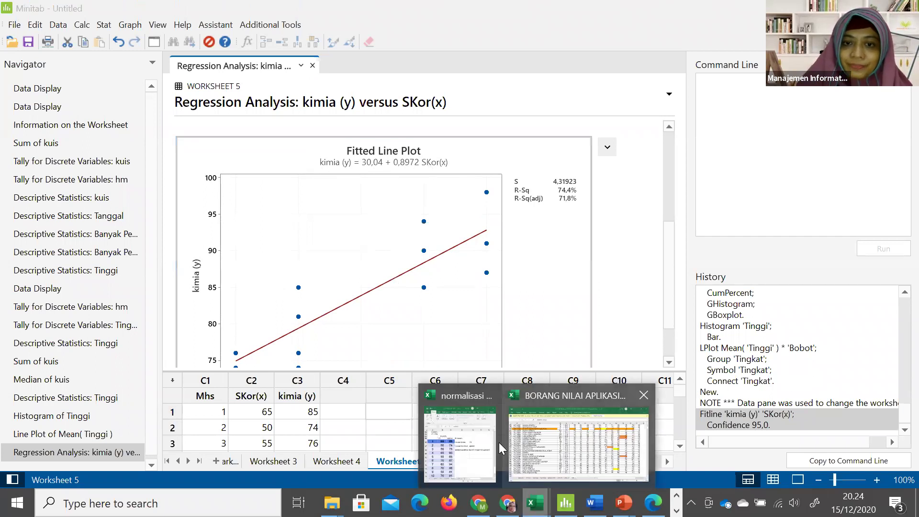
click(467, 441)
click(741, 143)
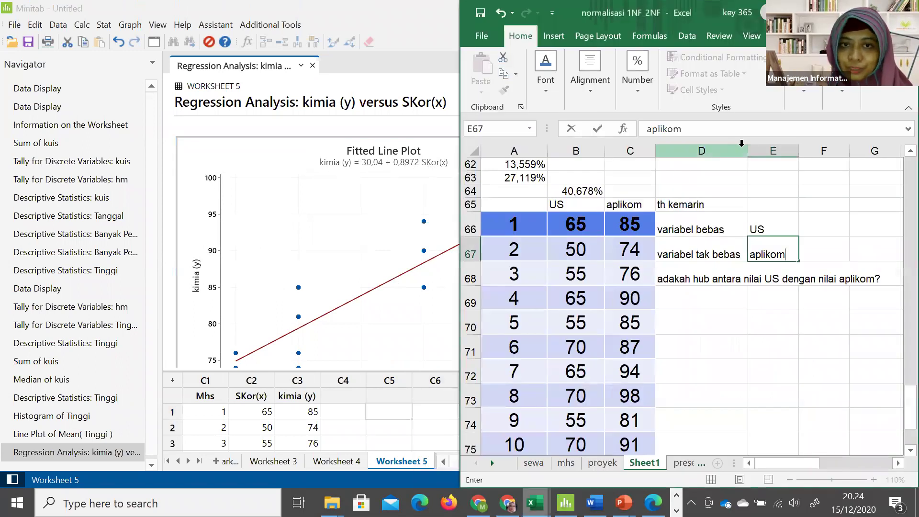
click(680, 321)
text(=30)
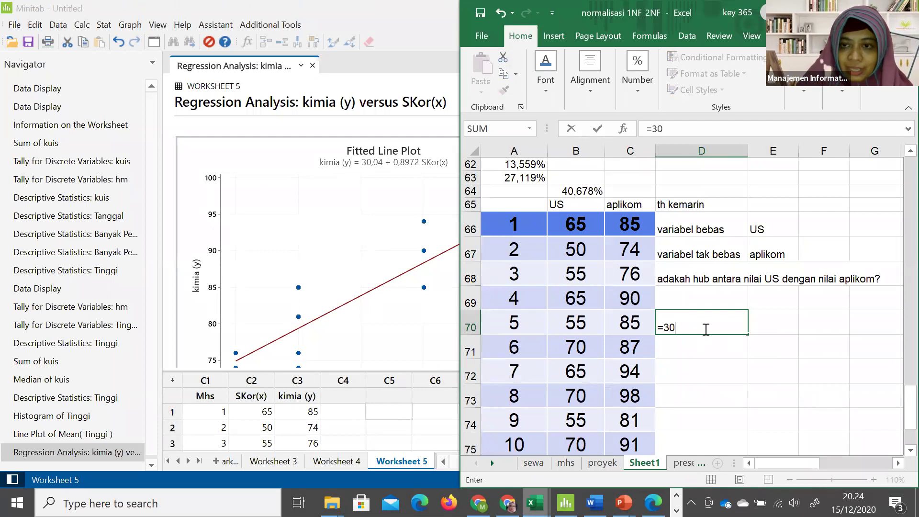
text(,04+0,89)
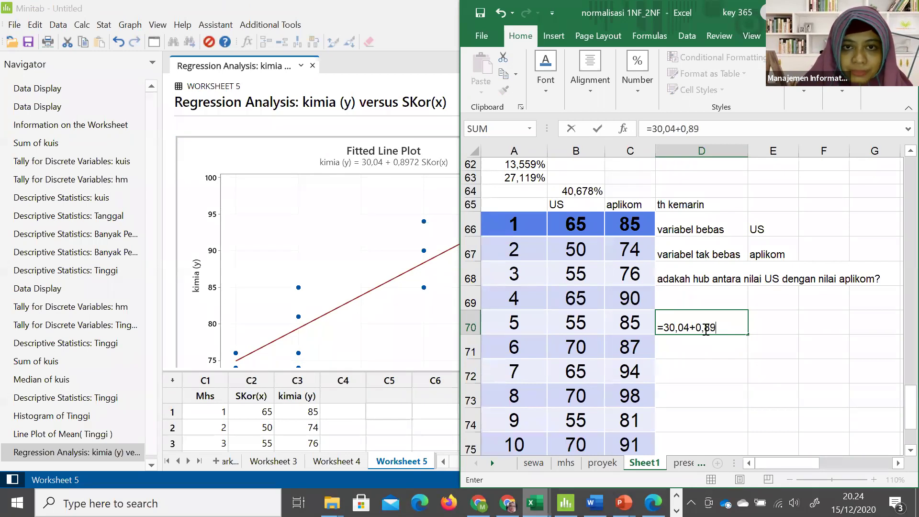
text(72)
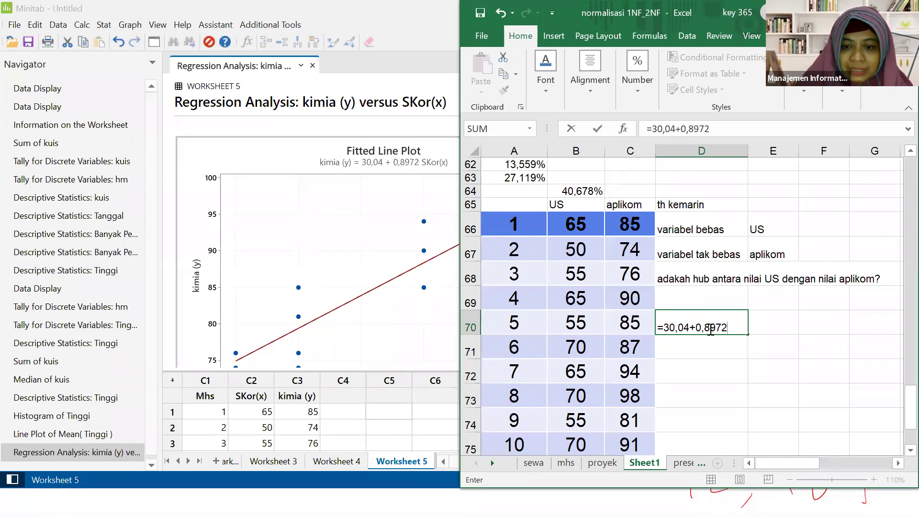
text(*)
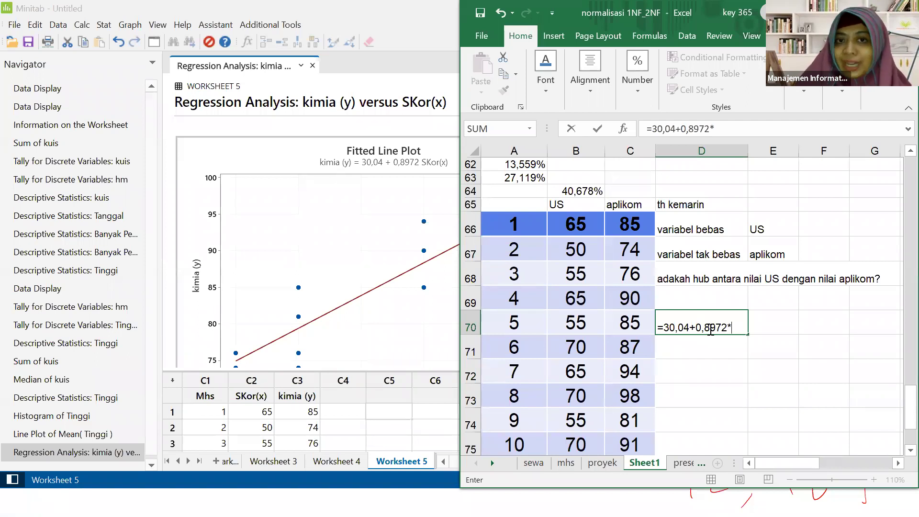
text(80)
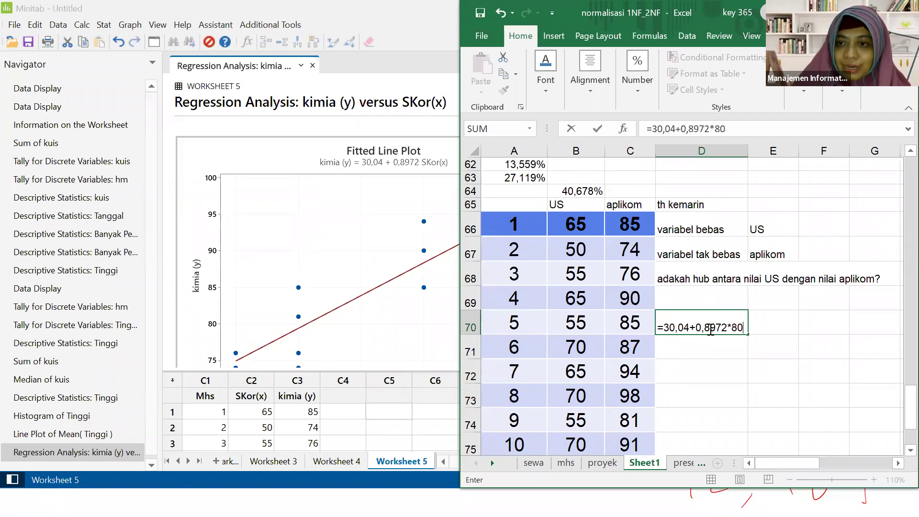
key(Return)
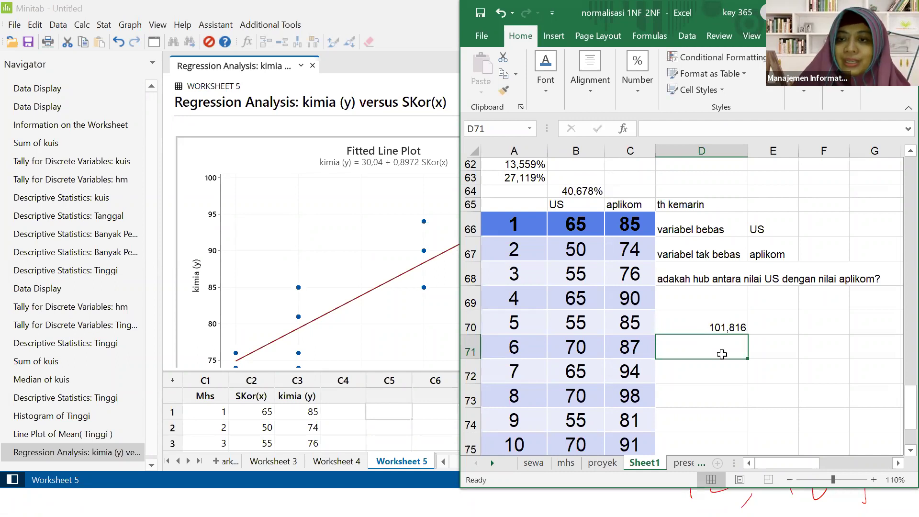
double_click(729, 321)
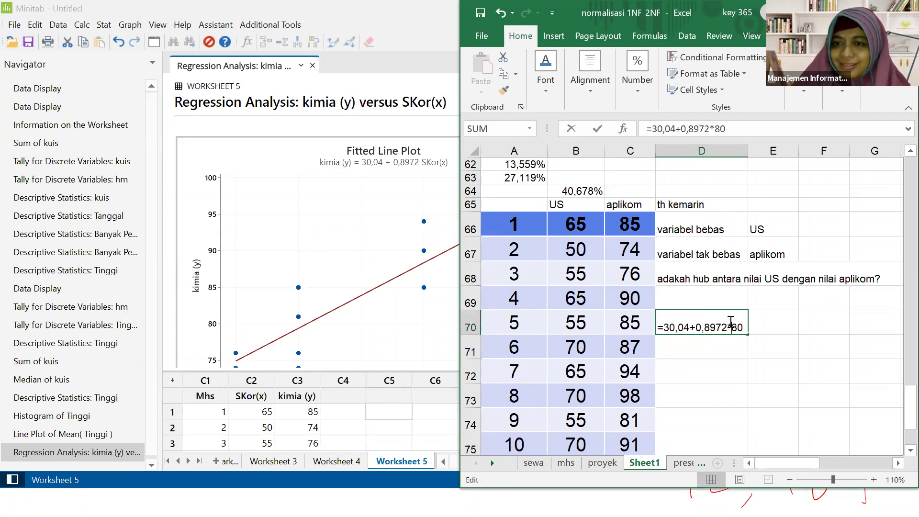
key(Return)
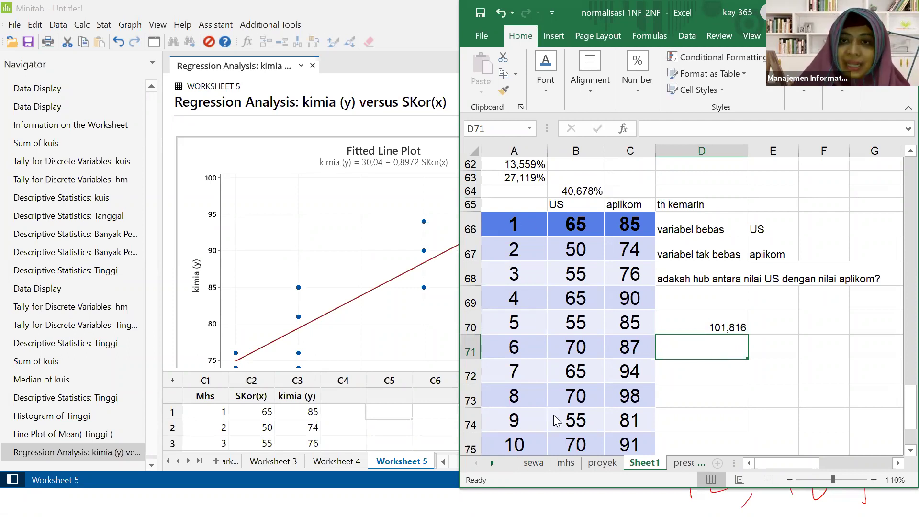
Switch to the Regresi linear presentation in PowerPoint, compare the regression equation on slide 6 with the calculation, and return to Minitab.
key(alt+Tab)
key(alt+Tab)
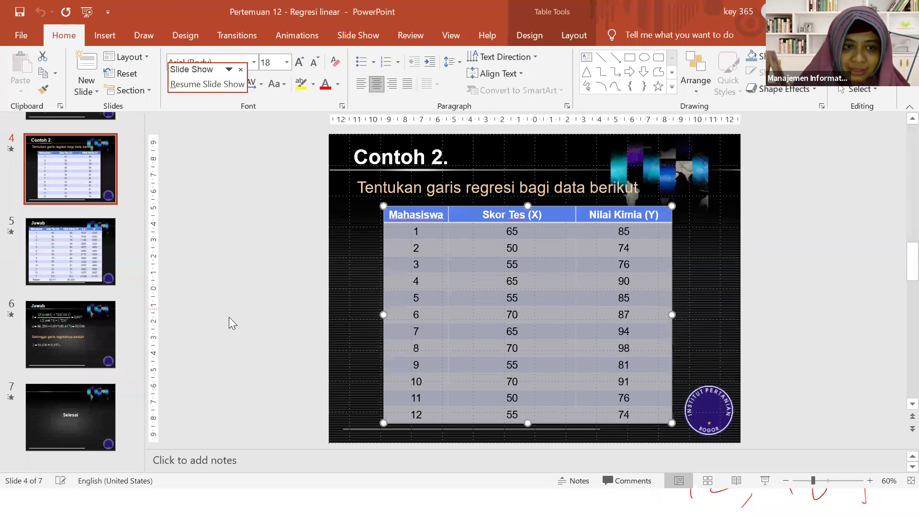
click(67, 323)
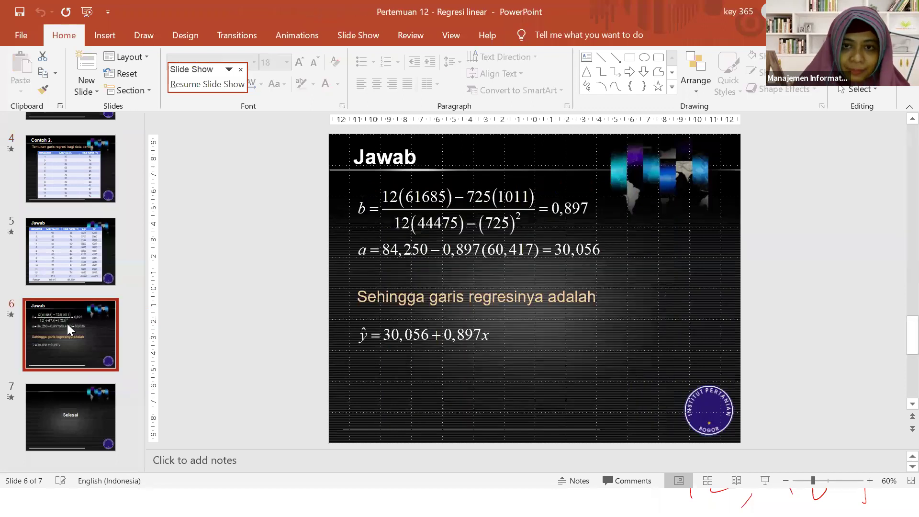
click(426, 340)
key(alt+Tab)
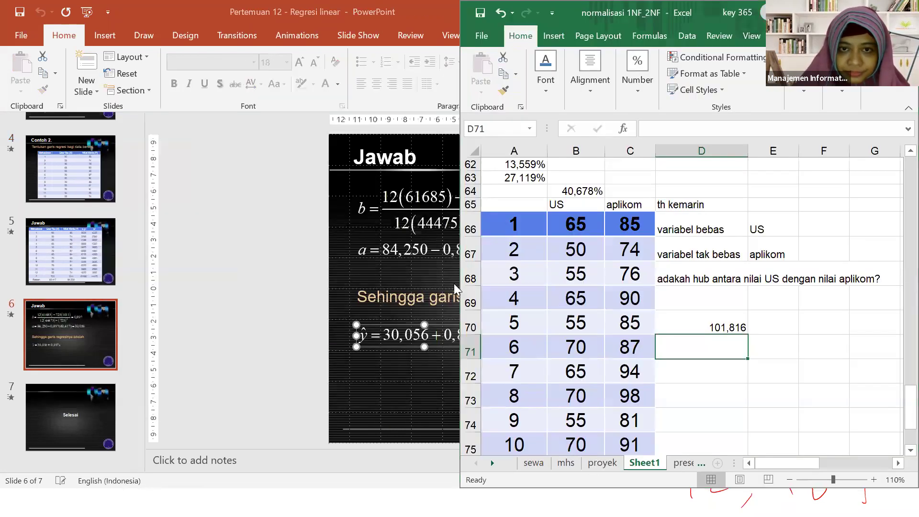
key(alt+Tab)
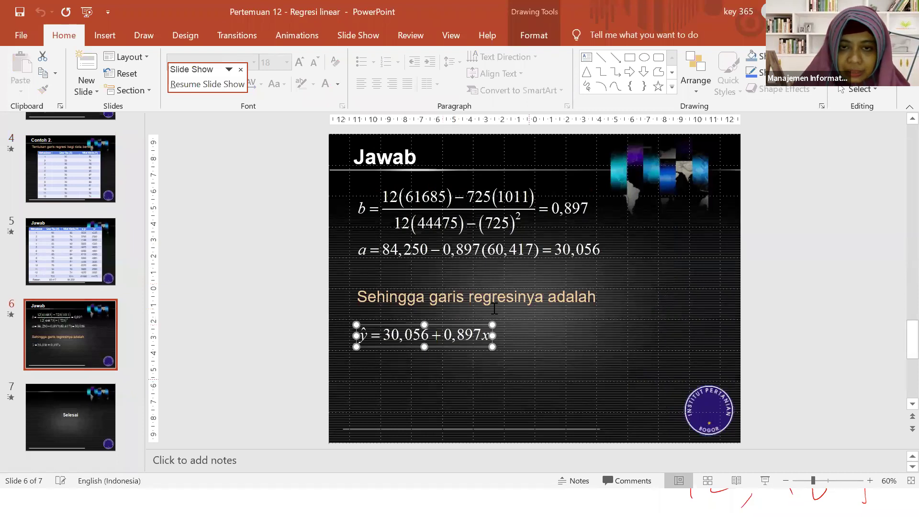
key(alt)
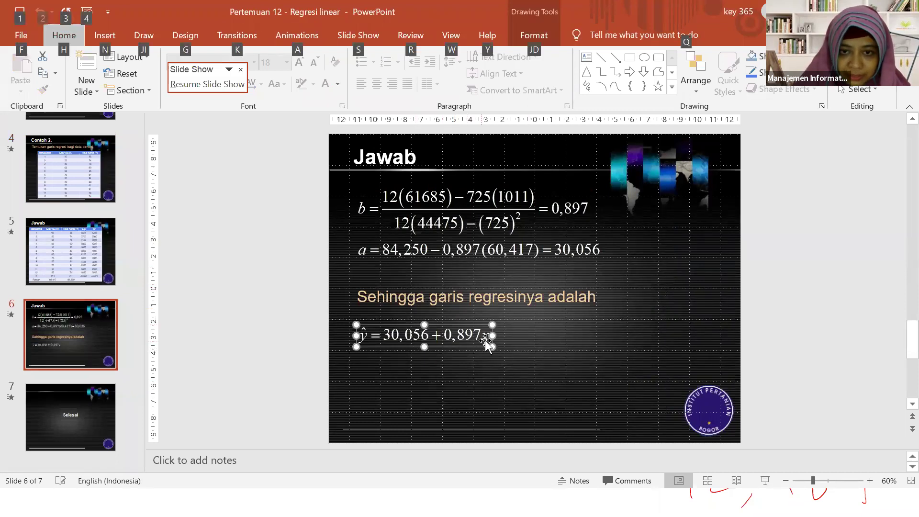
key(alt+Tab)
key(alt+Tab)
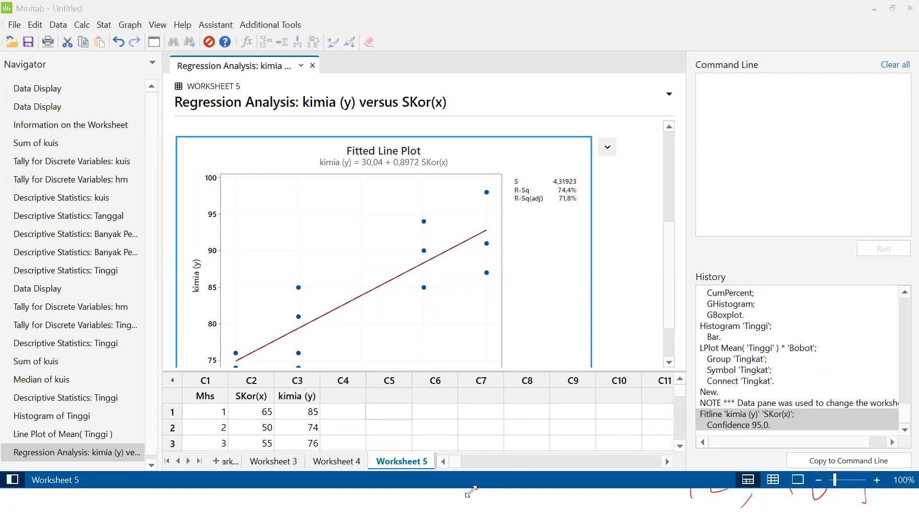
Switch to the modul aplikom document in Word and page through the Fitted Line Plot instructions to the Latihan section.
key(alt+Tab)
key(alt+Tab)
key(alt+Tab)
key(alt+Tab)
key(alt+Tab)
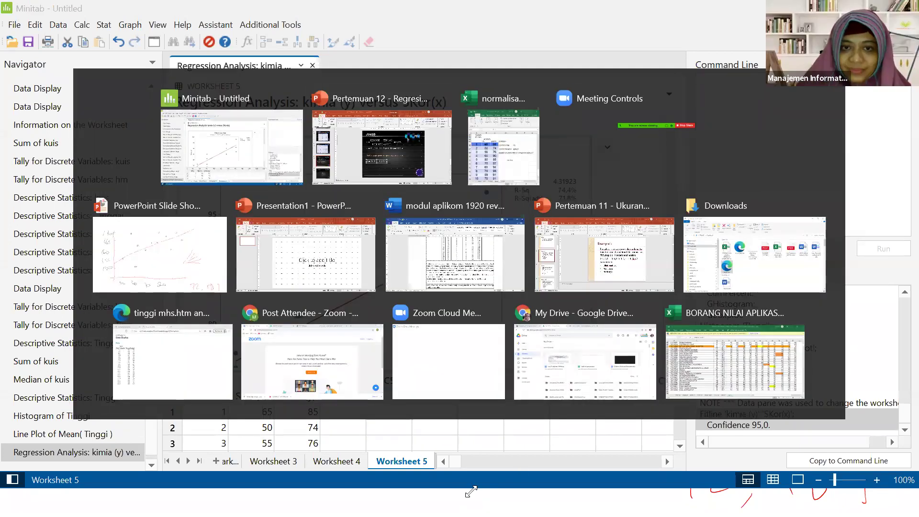
key(Page_Down)
key(Page_Down)
key(Page_Down)
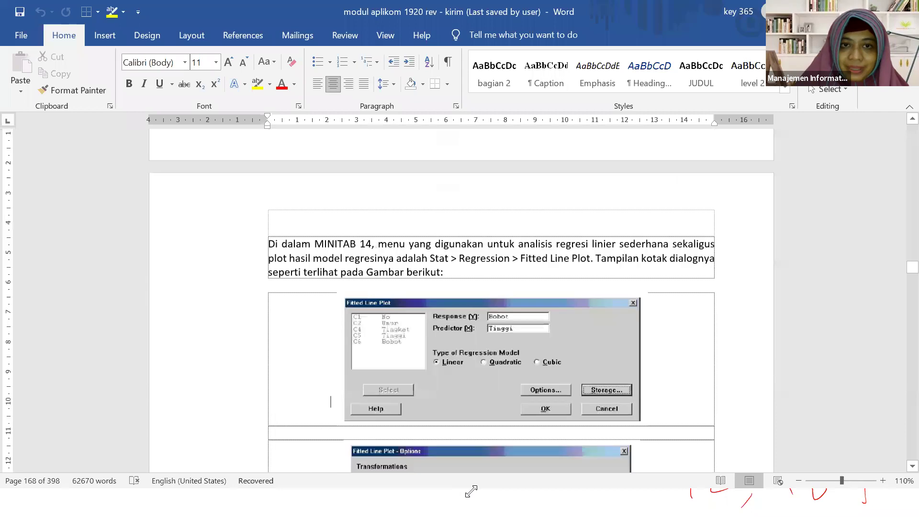
key(Page_Down)
key(Page_Down)
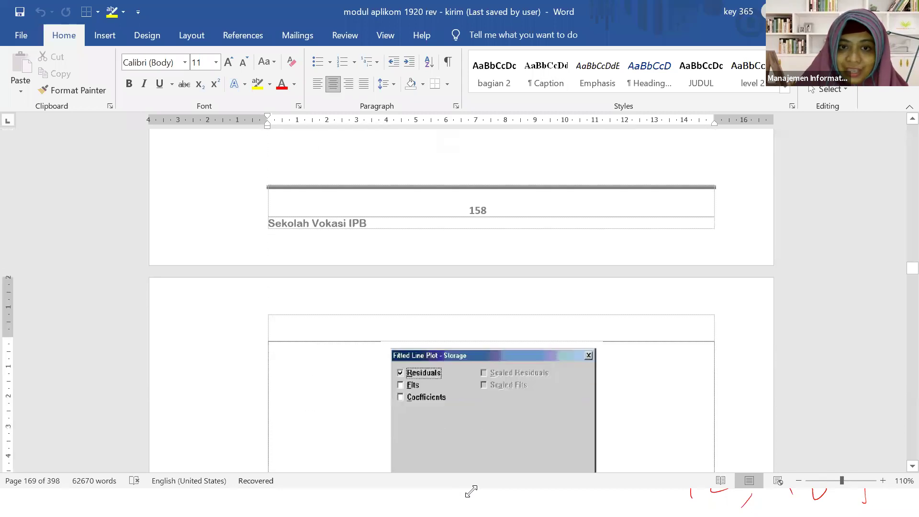
key(Page_Down)
key(Page_Down)
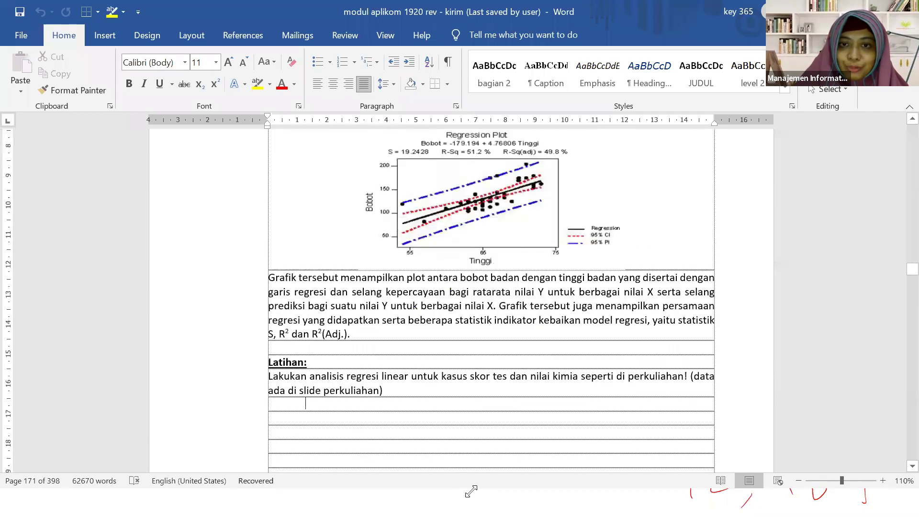
Review the Regression Plot explanation and the Latihan exercise on linear regression of test scores and chemistry grades.
key(Page_Up)
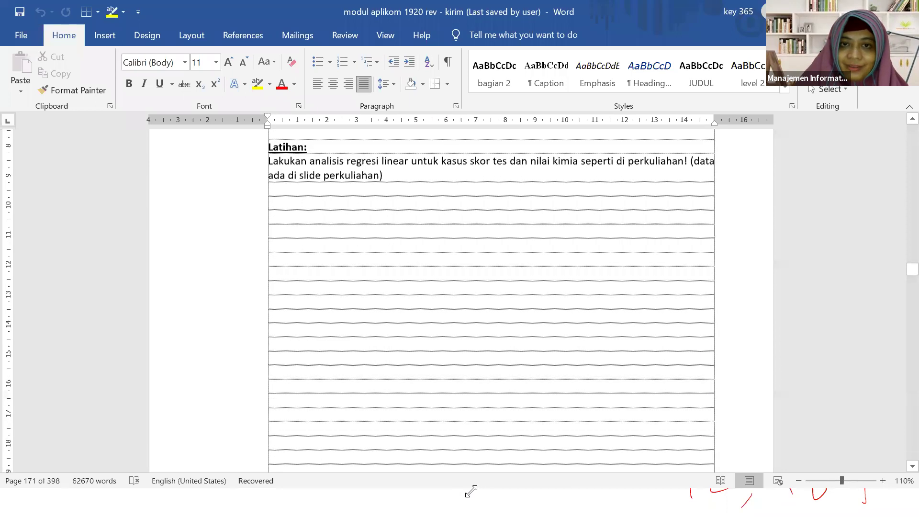
key(Page_Up)
key(Page_Up)
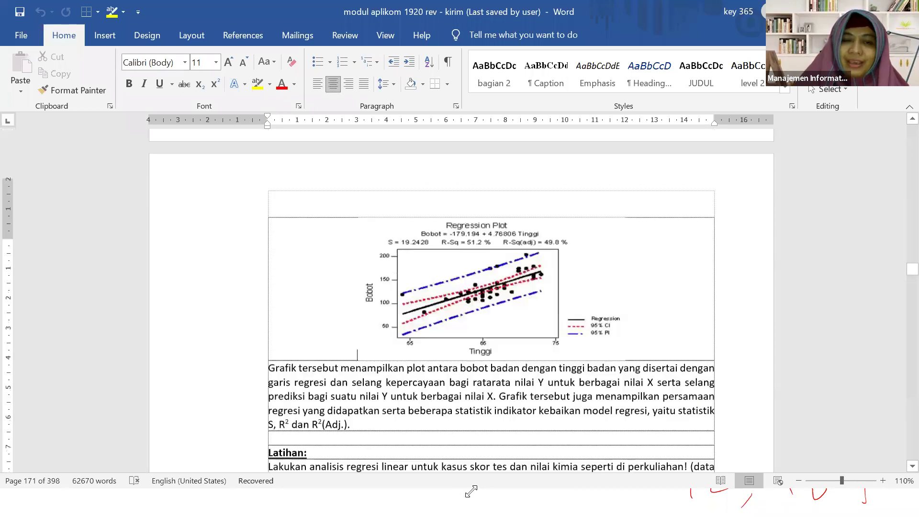
key(Page_Down)
key(Page_Down)
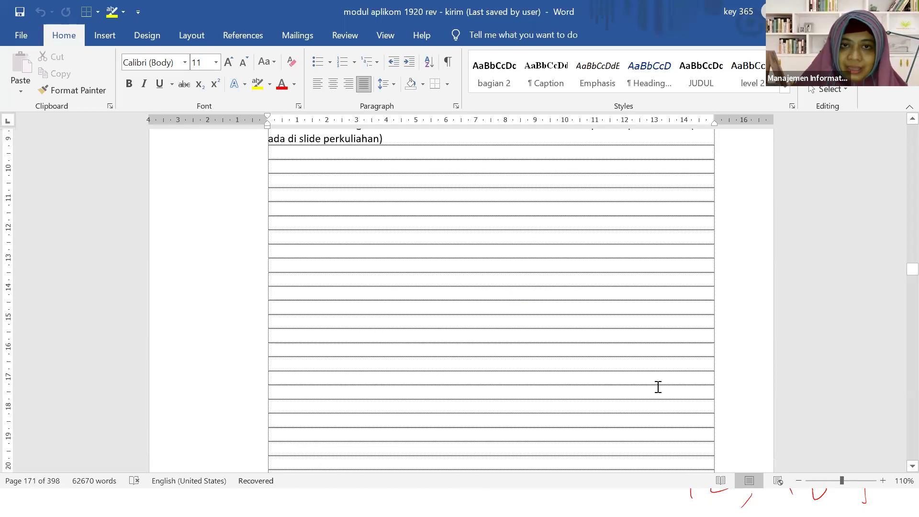
scroll(658, 386, up, 6)
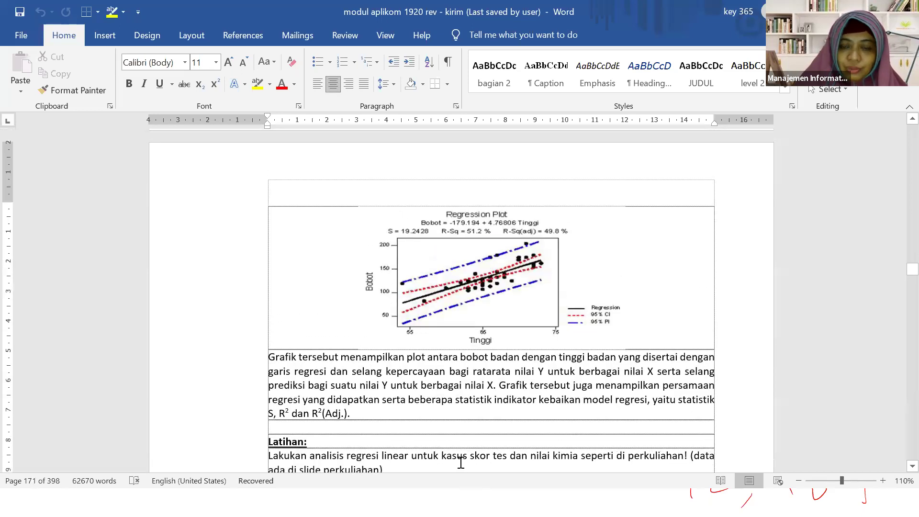
drag(460, 463, 511, 473)
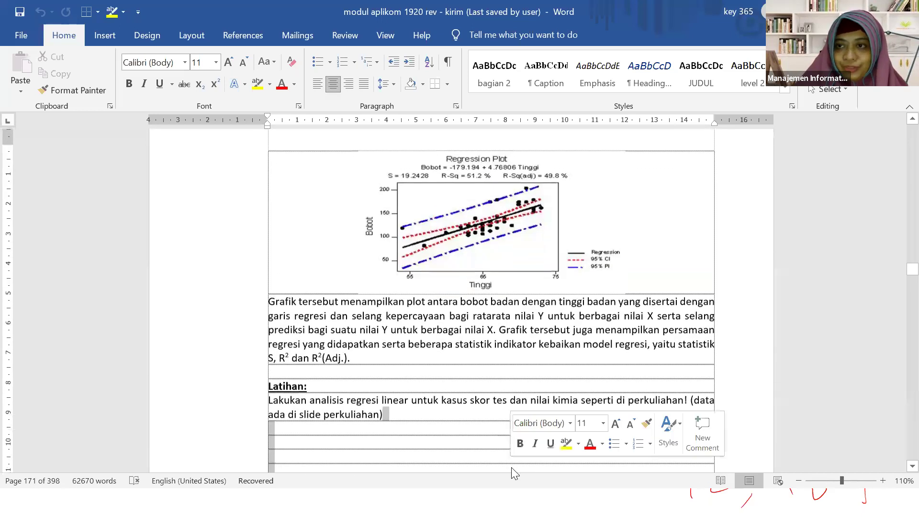
click(474, 346)
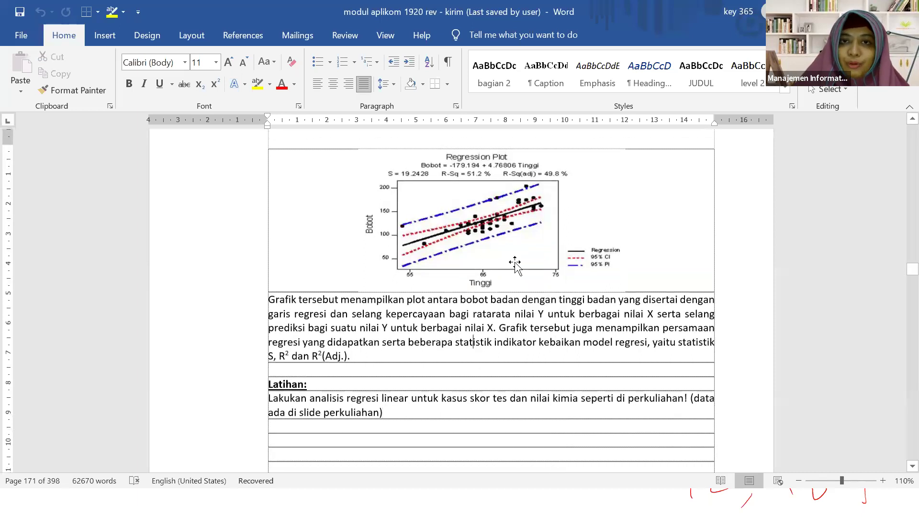